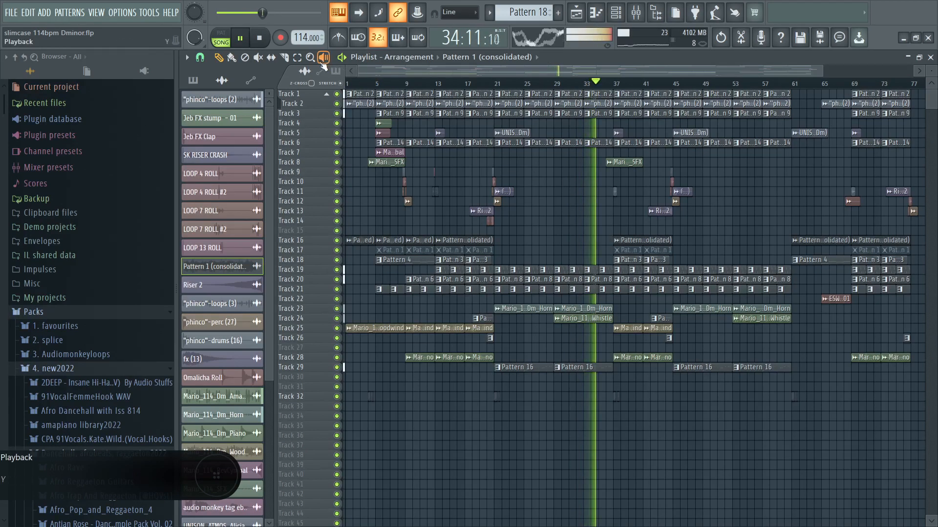
- Enlarge the playlist tracks and solo Track 1
key("F1")
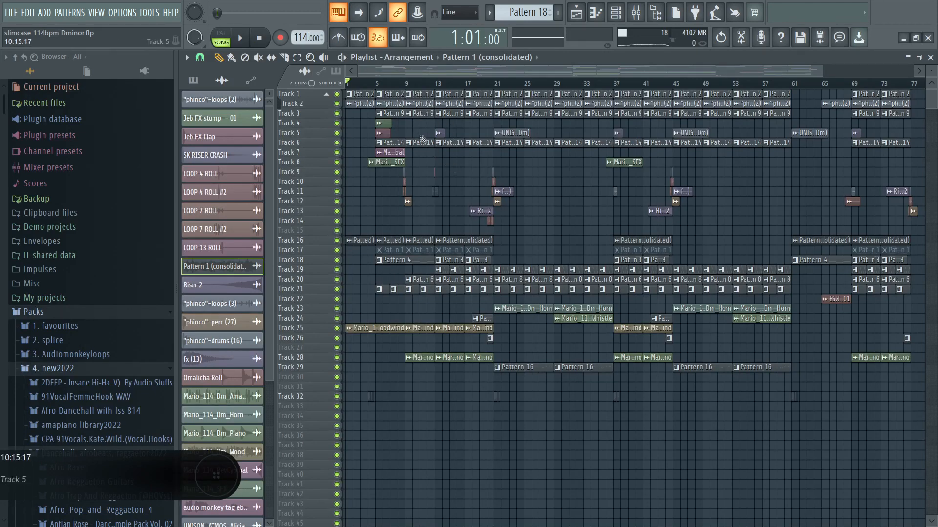
mouse_move(931, 71)
left_mouse_down()
mouse_move(931, 64)
mouse_move(931, 74)
left_mouse_up()
scroll(931, 75, "down", 1)
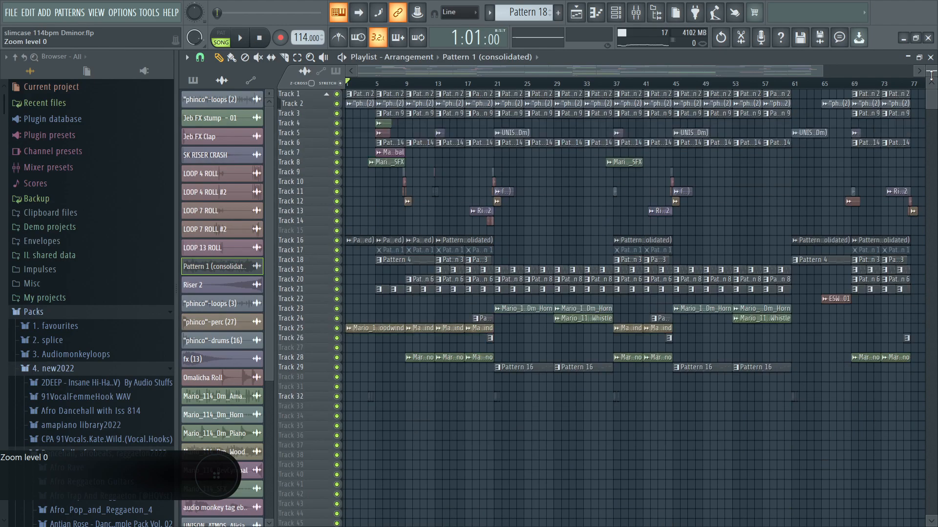
scroll(931, 74, "up", 1)
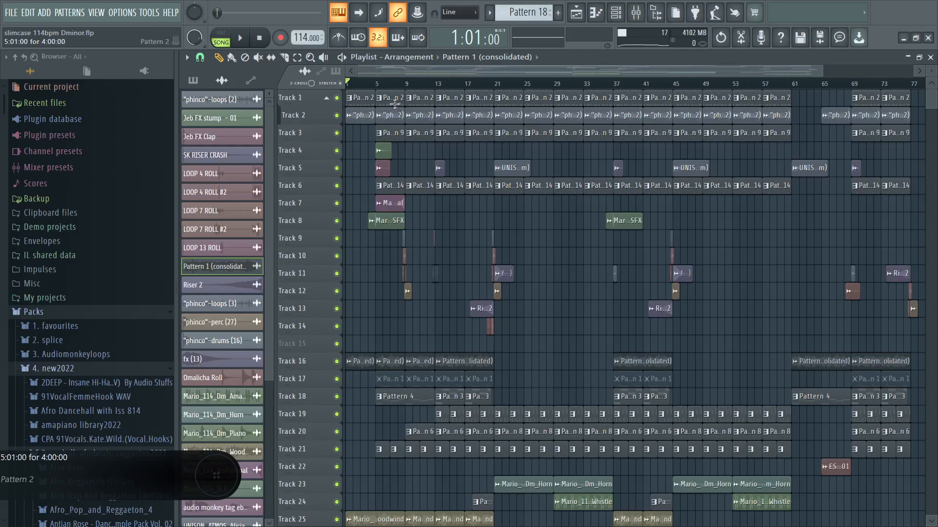
left_click_drag(926, 70, 932, 70)
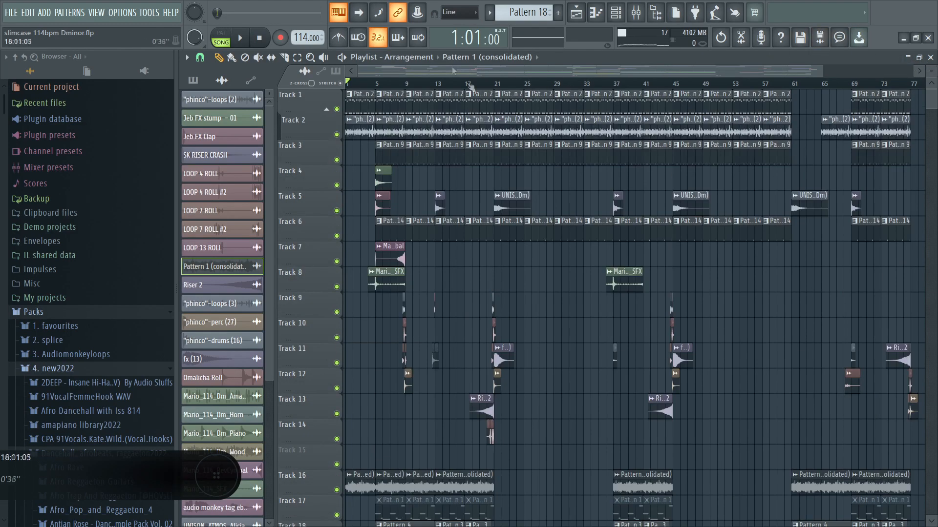
right_click(336, 109)
- View the notes of the Pattern 2 clip on Track 1 and audition the pattern on its own
double_click(356, 101)
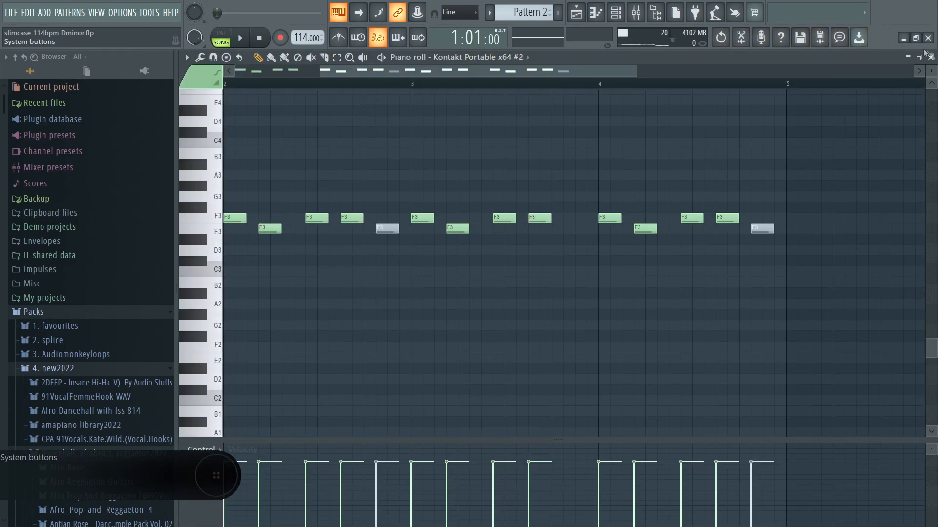
left_click(930, 57)
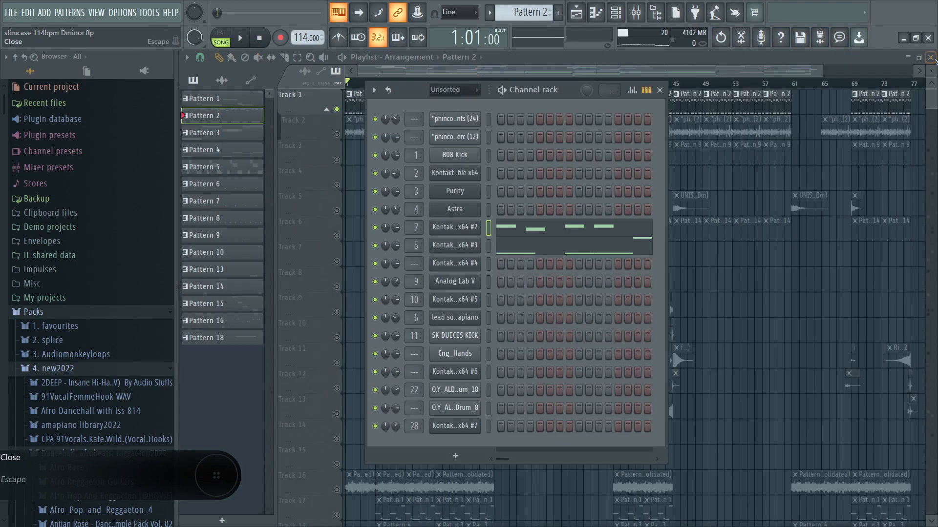
left_click(240, 38)
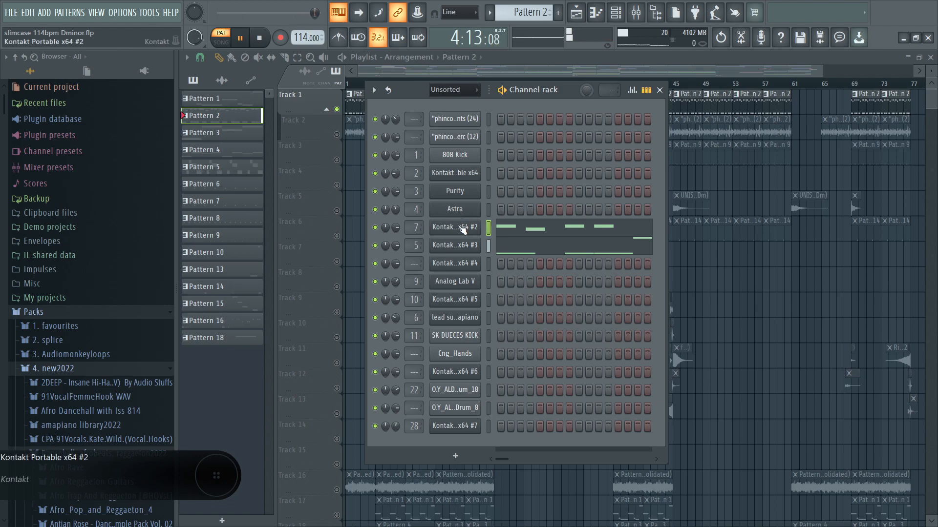
key("space")
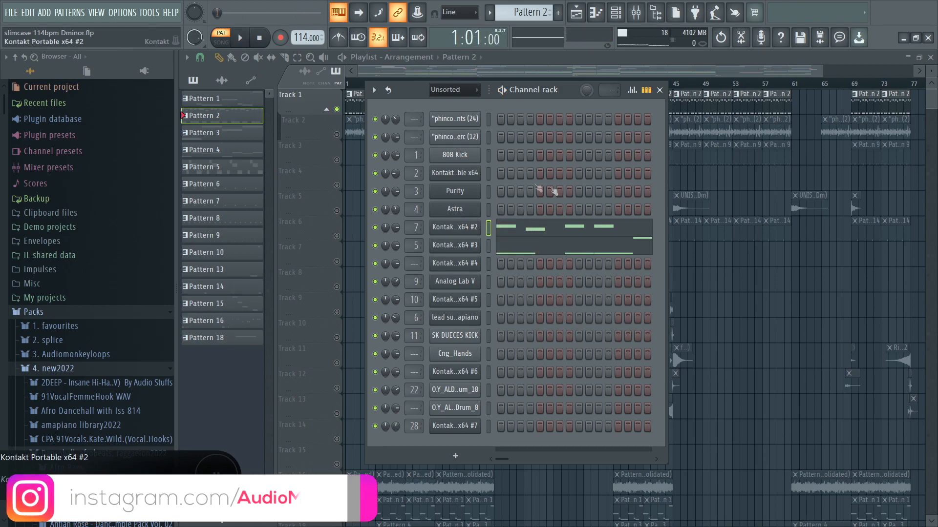
- Inspect the instruments loaded in the Kontakt Portable x64 #2 and #3 channels, closing each plugin window
left_click(477, 169)
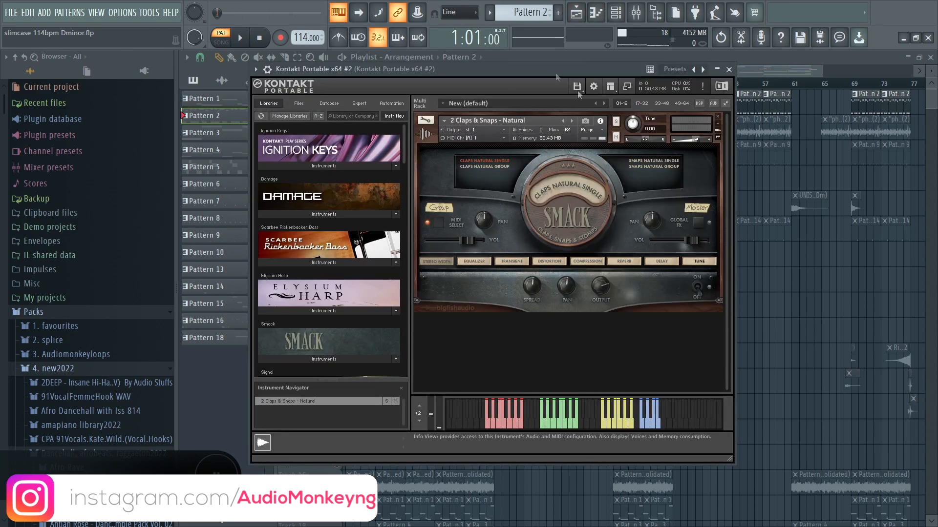
left_click(729, 69)
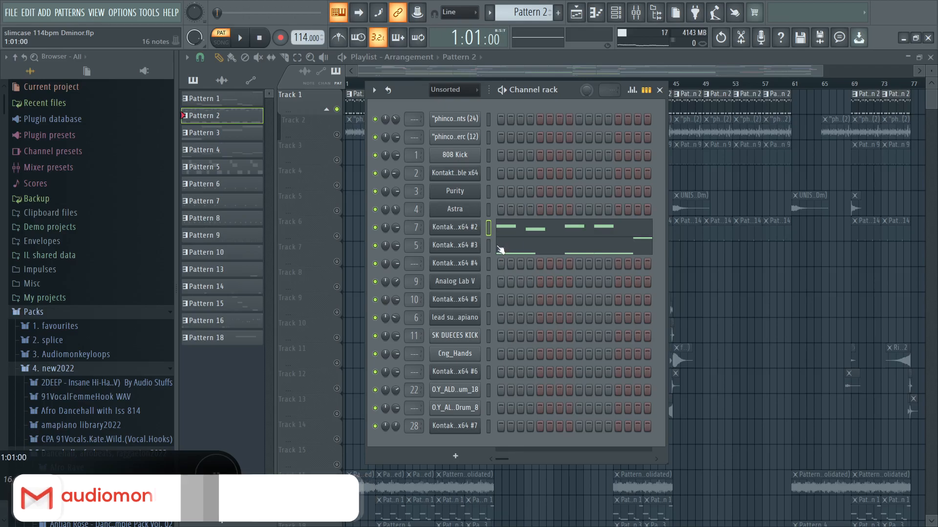
left_click(472, 252)
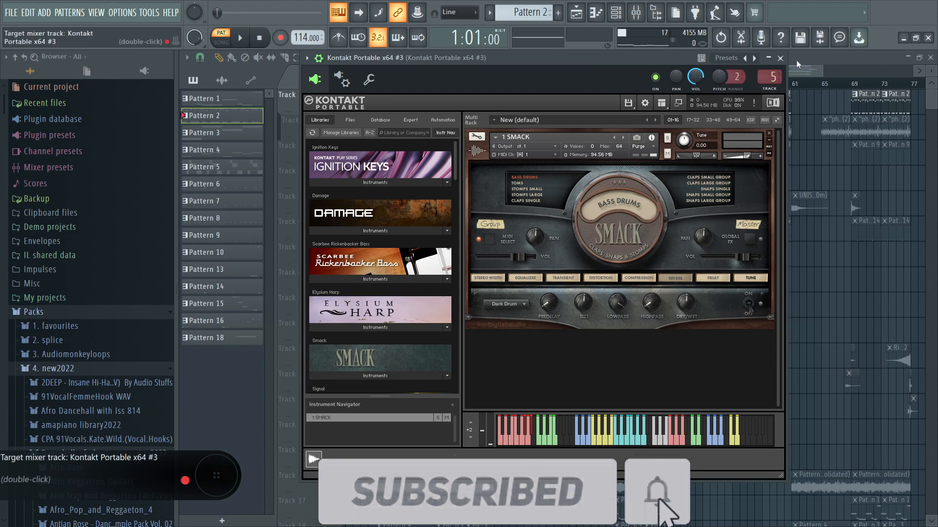
left_click(780, 58)
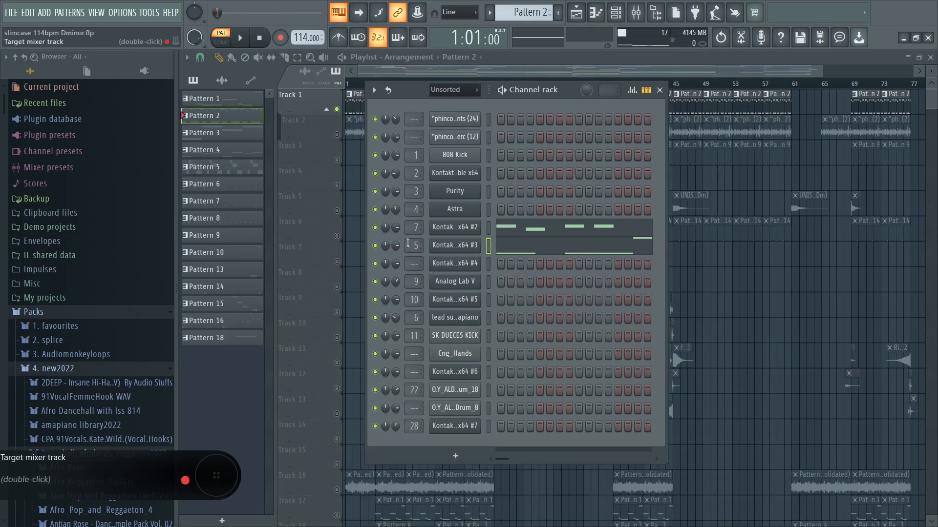
- Mute the Kontakt Portable x64 #2 channel and audition the Kontakt Portable x64 #3 notes in the piano roll
left_click(375, 228)
key("space")
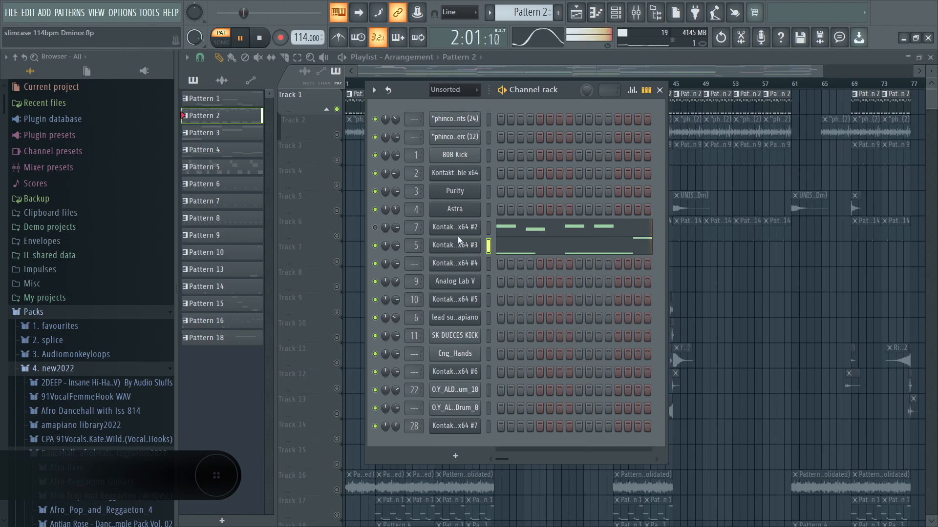
left_click(559, 249)
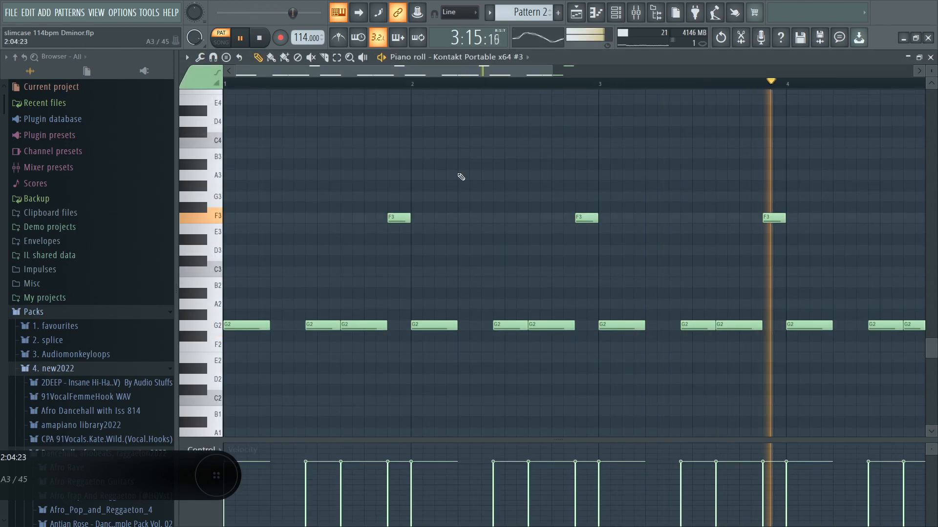
left_click(349, 58)
left_click(395, 131)
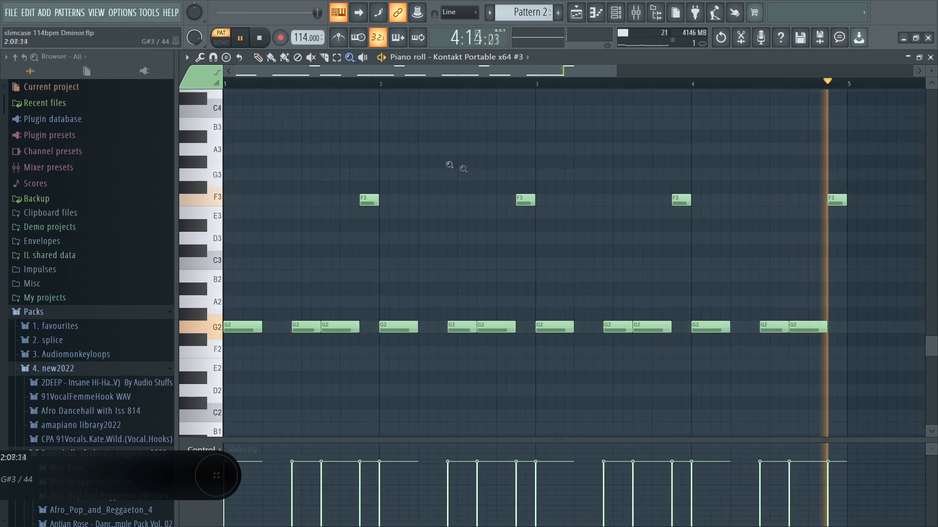
key("space")
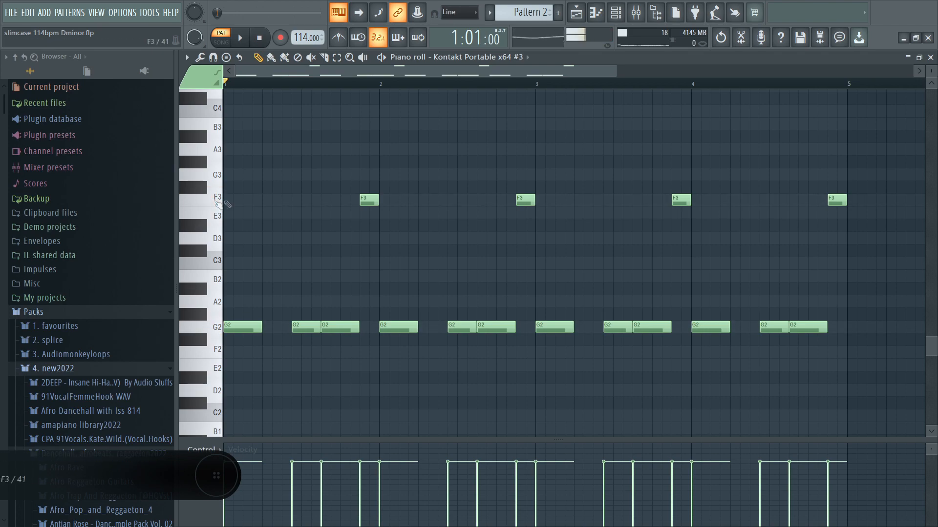
key("space")
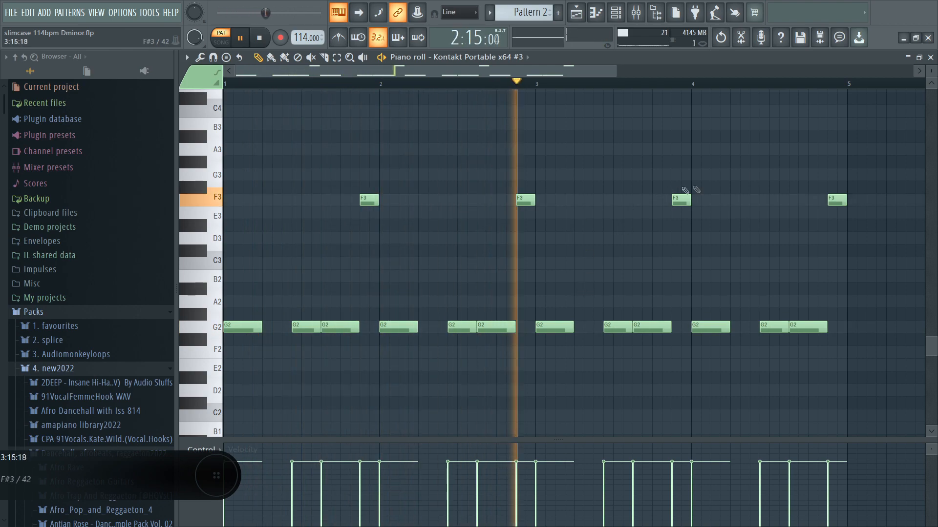
key("space")
- Unmute the Kontakt Portable x64 #2 channel and play both Kontakt layers of Pattern 2 together
key("F5")
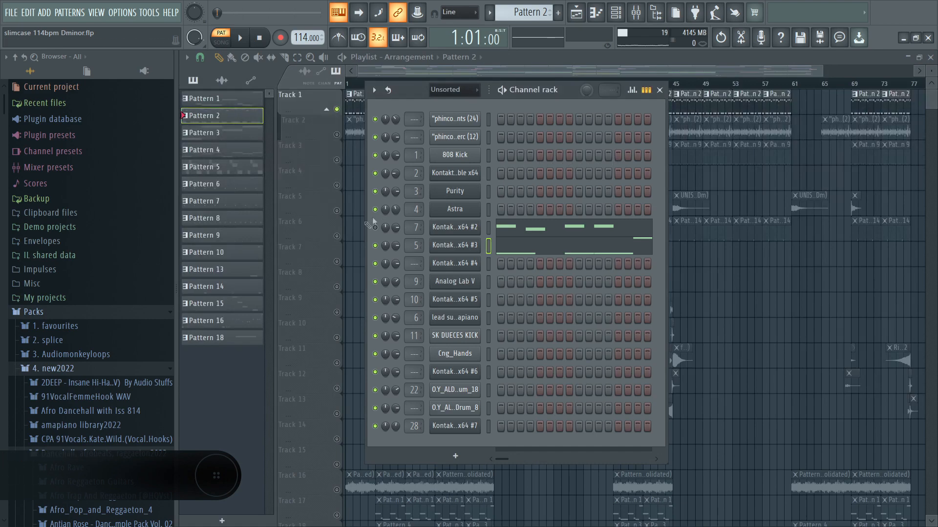
key("space")
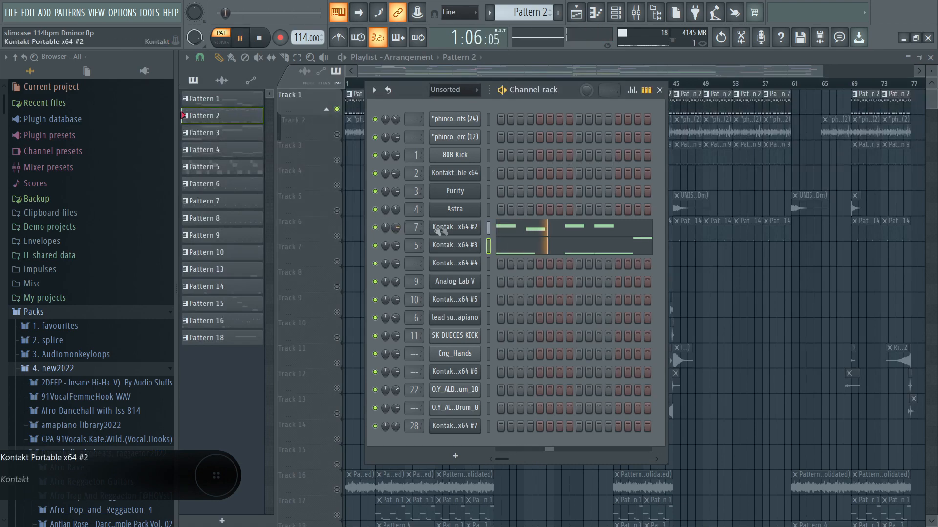
key("space")
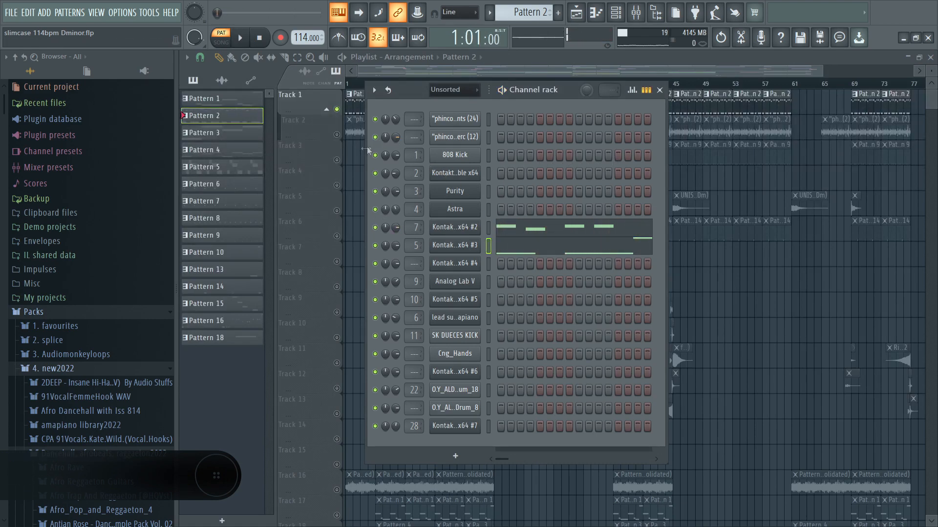
- Unmute Track 2 in the playlist and play it with Track 1 in song mode
key("F6")
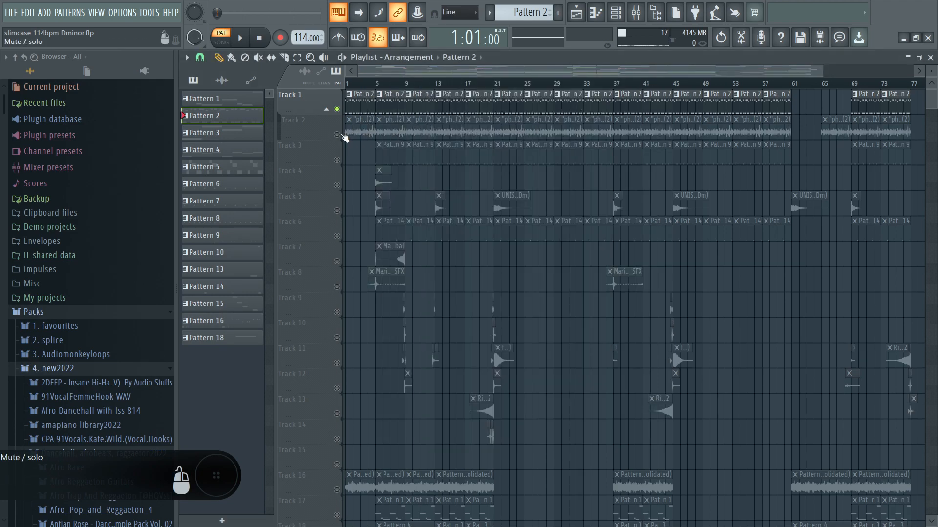
left_click(337, 135)
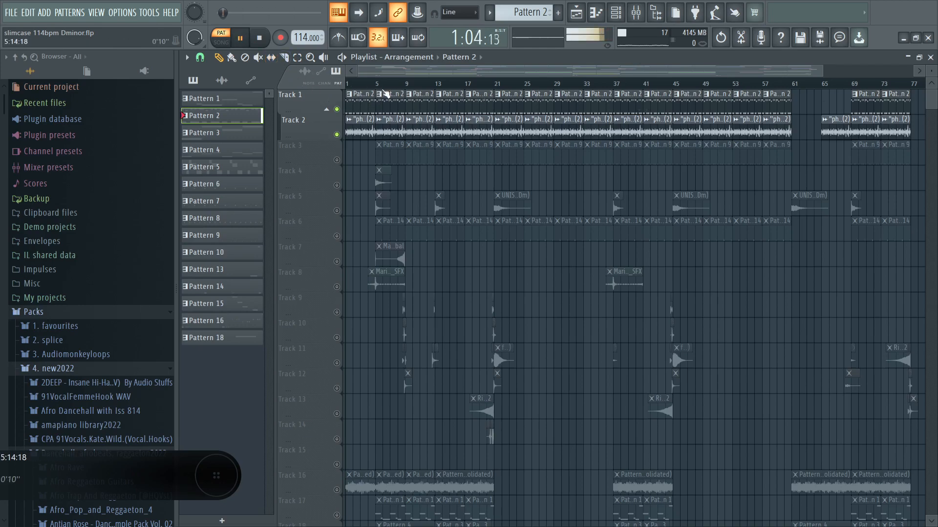
key("l")
key("space")
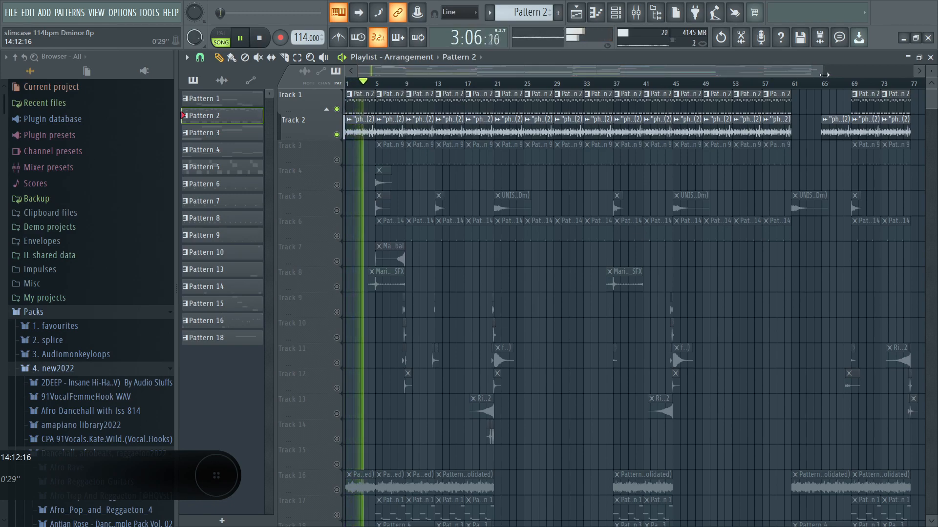
- Inspect the sample settings of the "phinco"-loops (2) audio clip on Track 2, close them and stop playback
left_click_drag(825, 73, 532, 71)
double_click(397, 130)
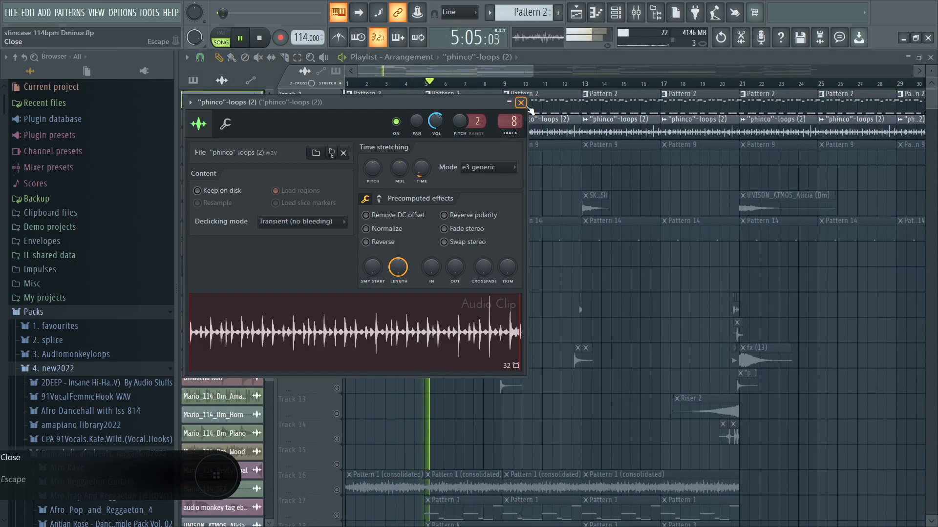
key("Escape")
scroll(516, 147, "down", 1)
scroll(516, 147, "up", 1)
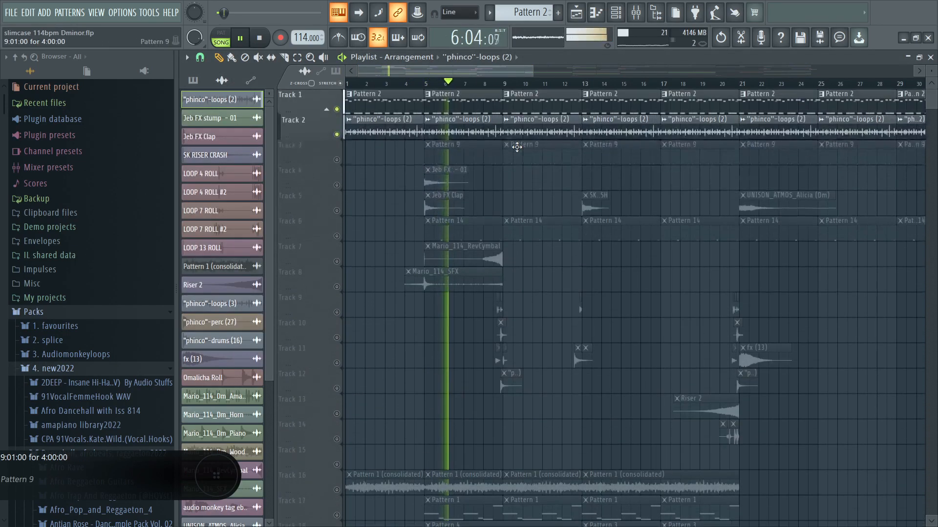
key("space")
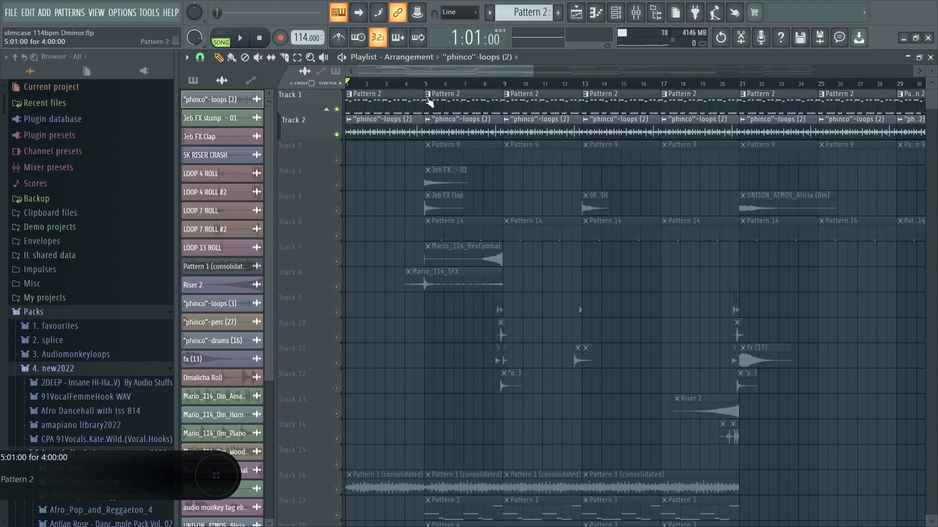
- Unmute Track 3 in the playlist and audition its Pattern 9 clips together with Tracks 1 and 2
scroll(399, 72, "up", 2)
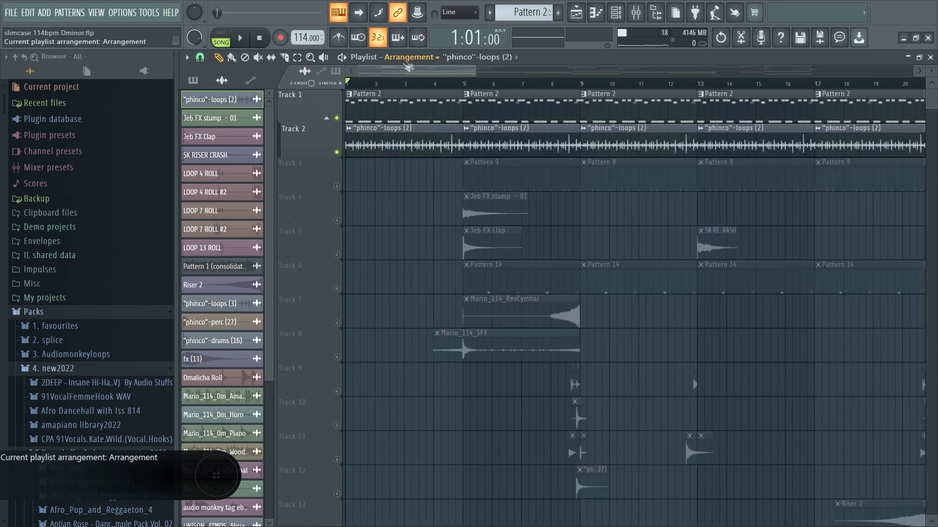
scroll(447, 99, "up", 4)
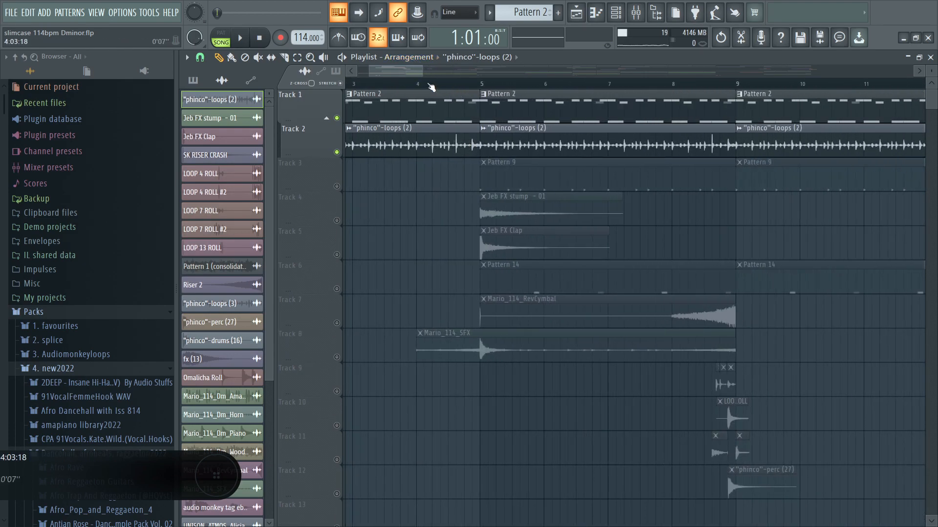
scroll(431, 87, "down", 6)
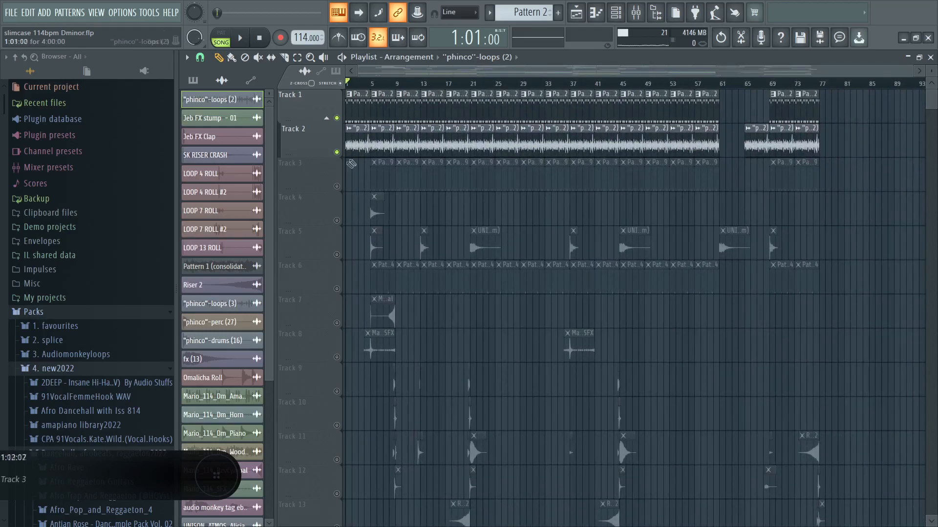
left_click(337, 185)
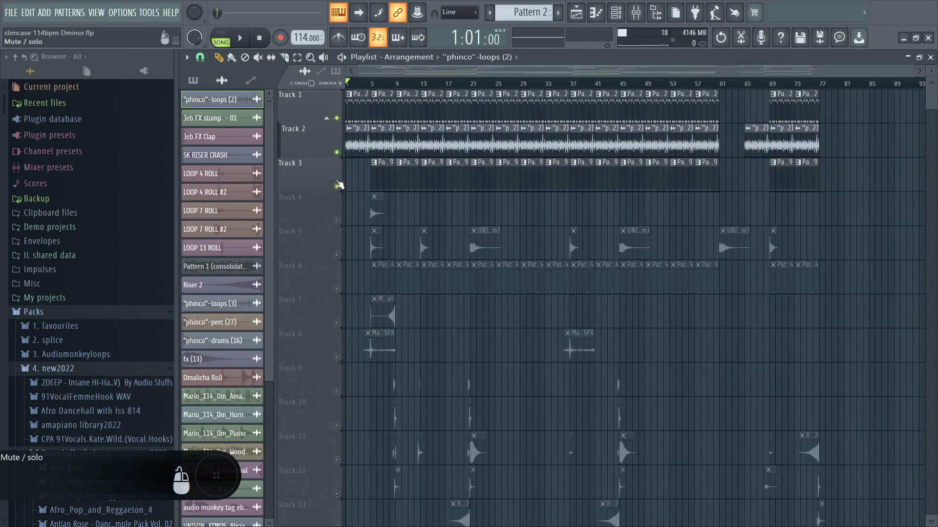
left_click(373, 86)
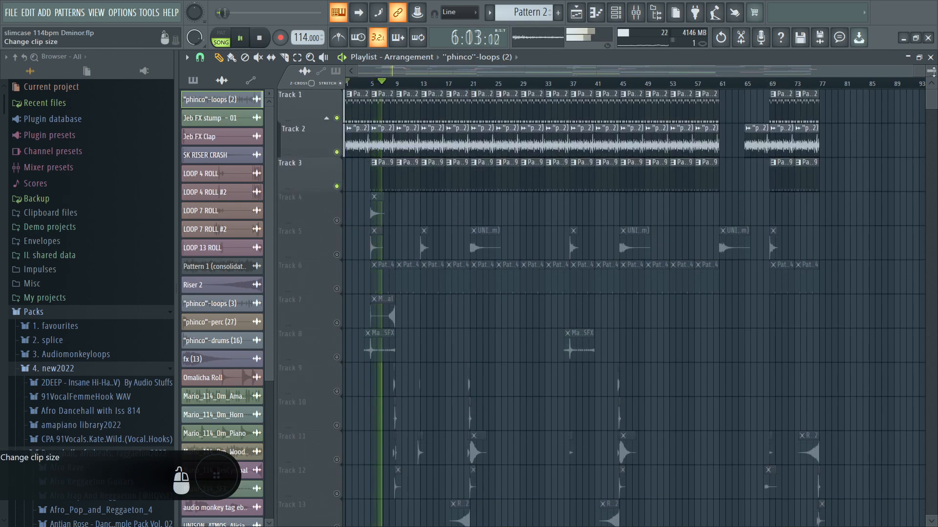
left_click_drag(933, 73, 934, 93)
key("space")
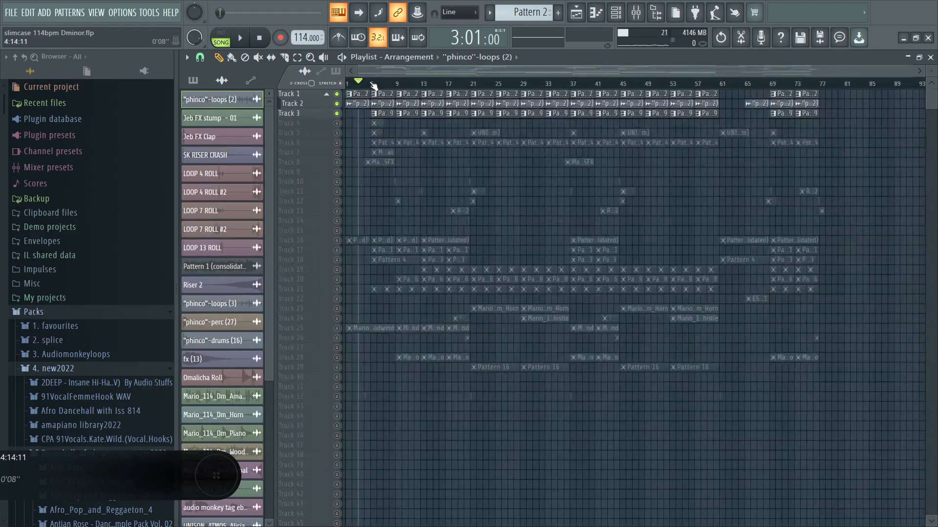
scroll(374, 85, "up", 2)
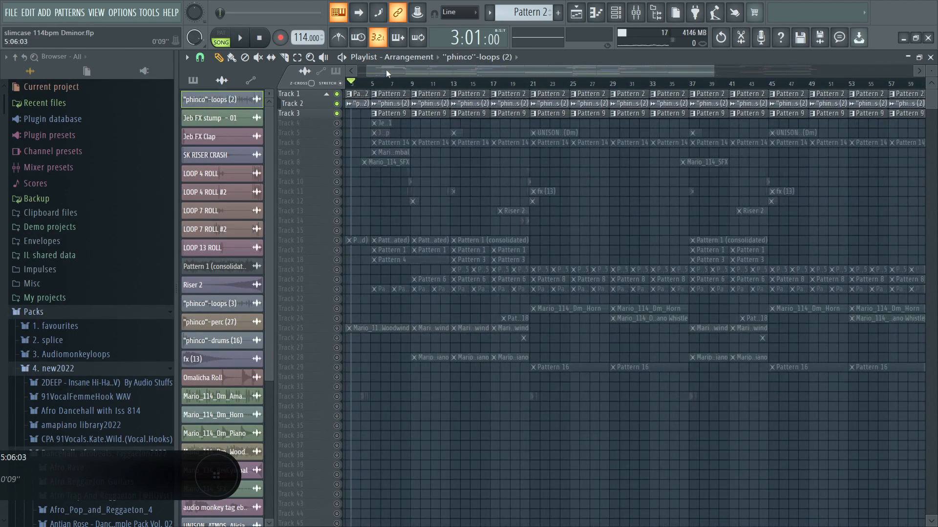
left_click_drag(385, 69, 347, 70)
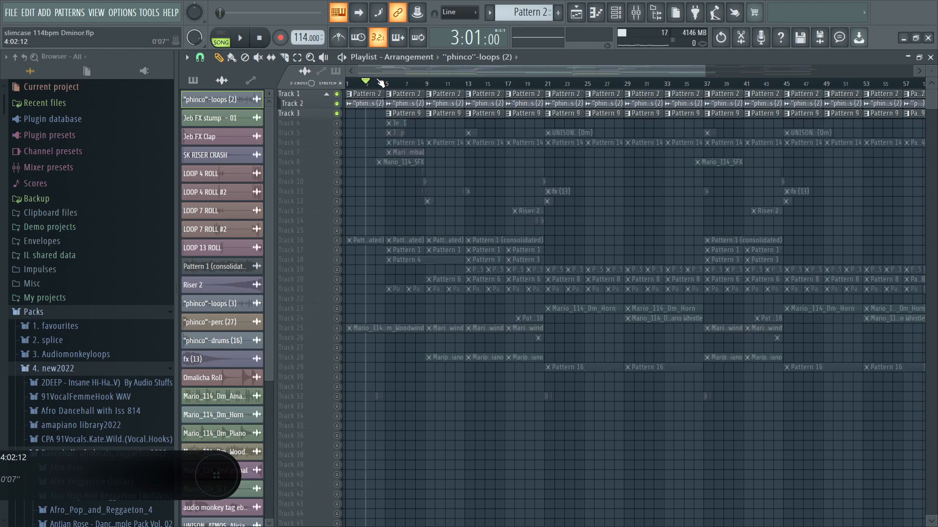
scroll(380, 83, "up", 3)
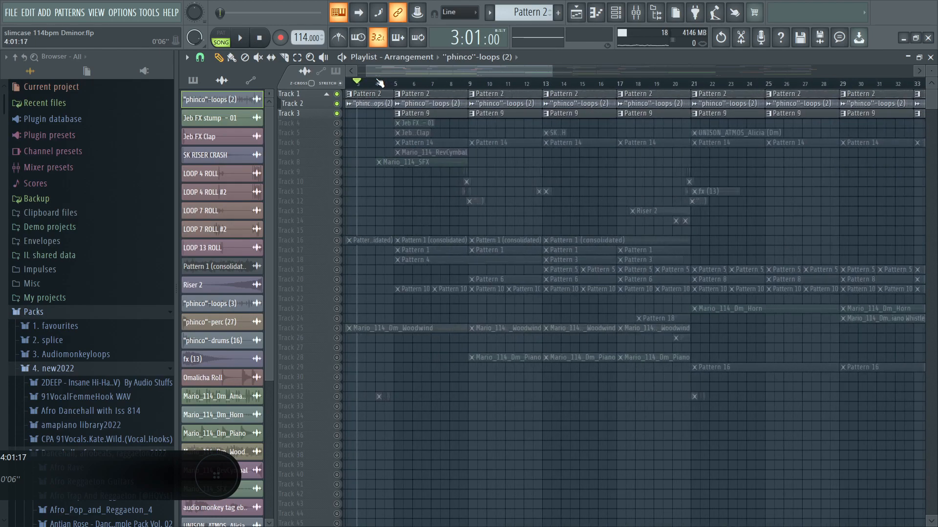
- Unmute Track 8 with the Mario_114_SFX clip in the playlist and start song playback
left_click(378, 83)
left_click_drag(373, 72, 364, 73)
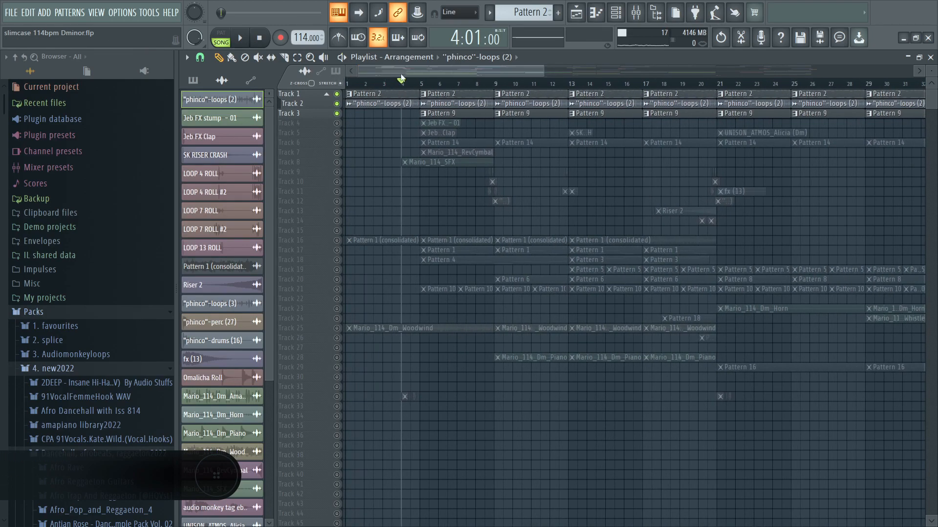
key("space")
left_click(338, 161)
key("space")
key("space")
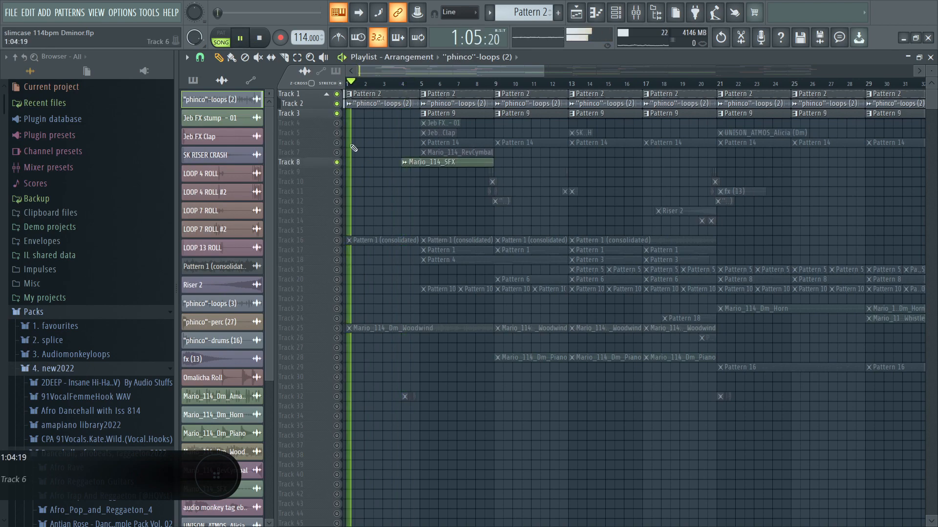
- Unmute Tracks 4, 5, 6 and 7 during playback, listen through the start of bar 5, and stop
left_click(337, 132)
left_click(337, 123)
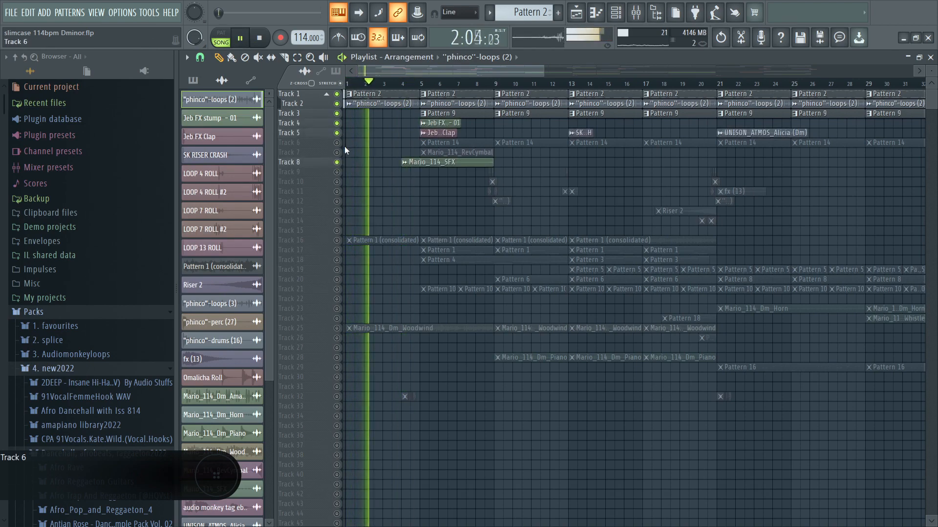
left_click(336, 142)
left_click(336, 152)
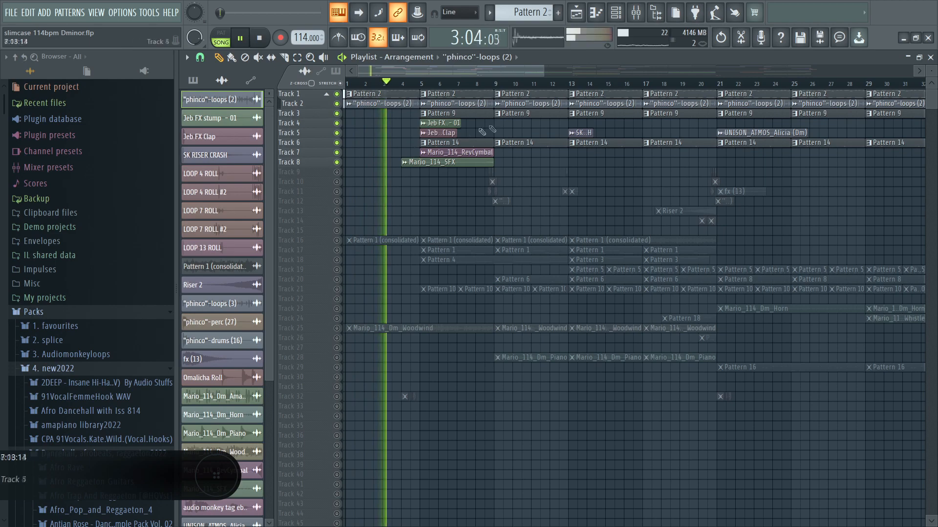
scroll(424, 88, "up", 3)
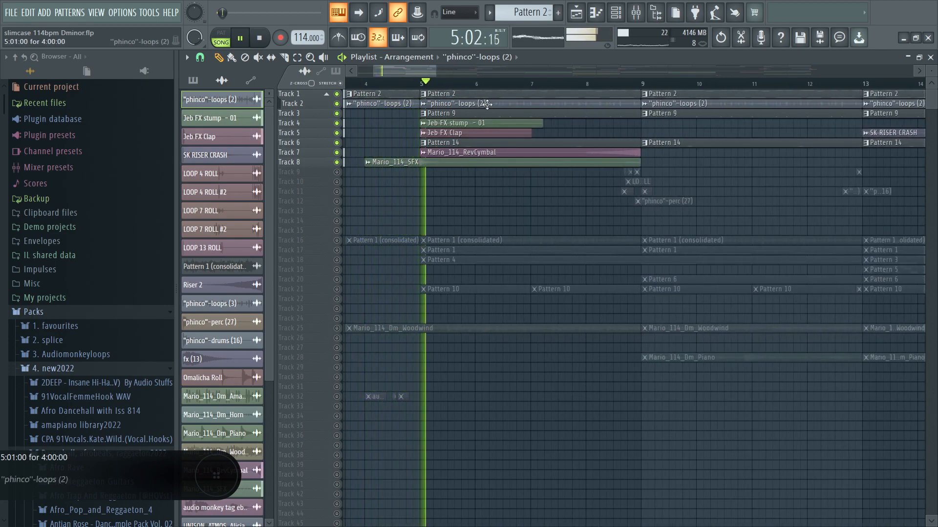
key("space")
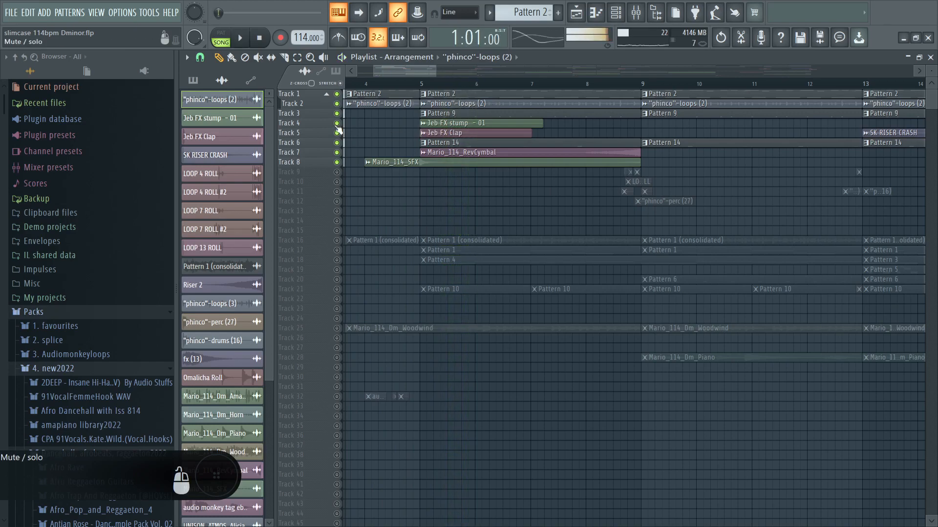
- Solo Track 4, add Tracks 5 and 7, and audition these effect clips from just before bar 5
right_click(336, 124)
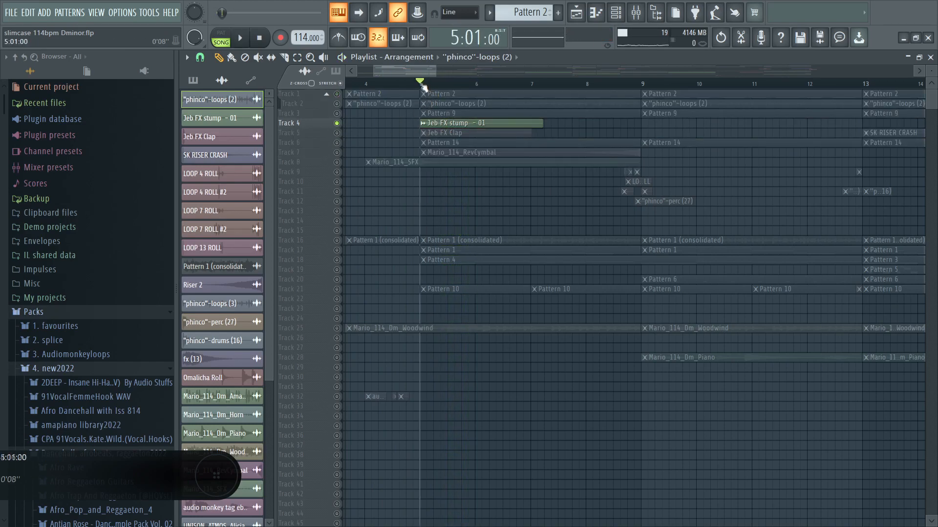
left_click(337, 133)
left_click(336, 143)
left_click(337, 152)
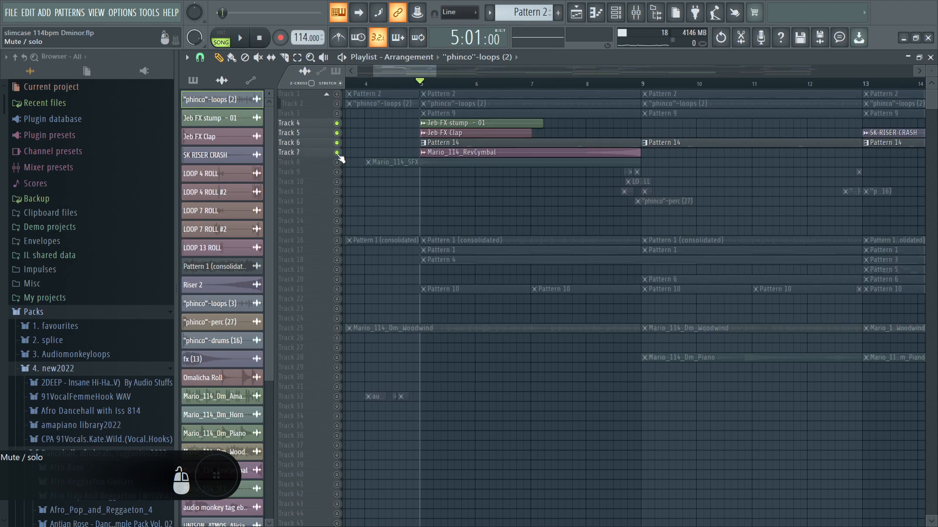
scroll(434, 83, "up", 2)
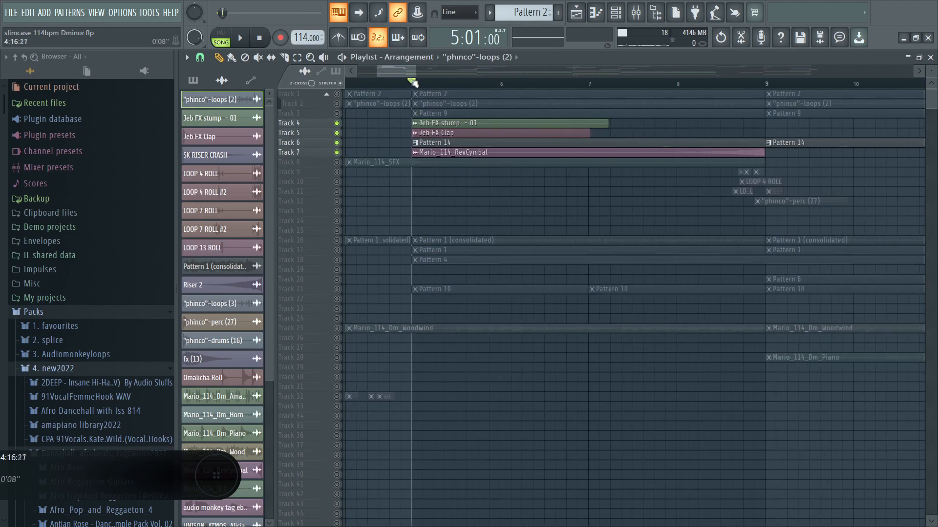
left_click_drag(411, 80, 390, 81)
left_click(336, 143)
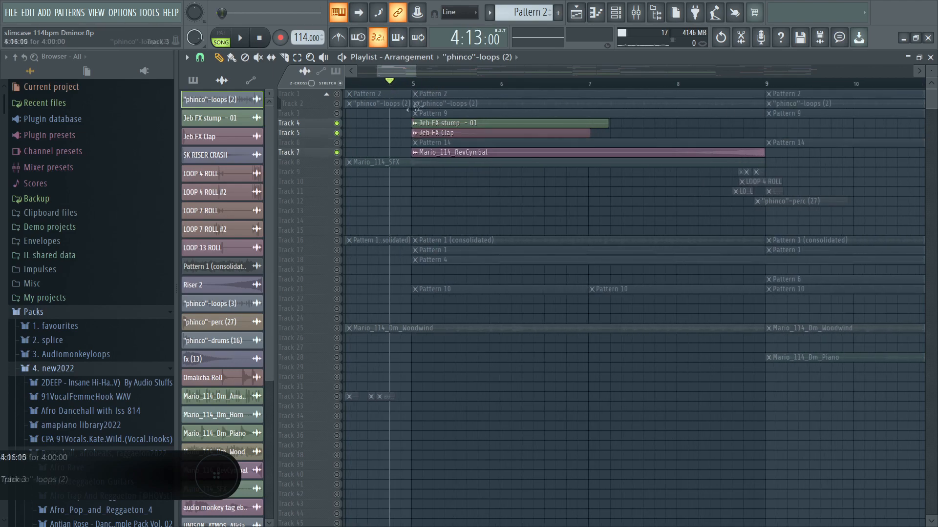
key("space")
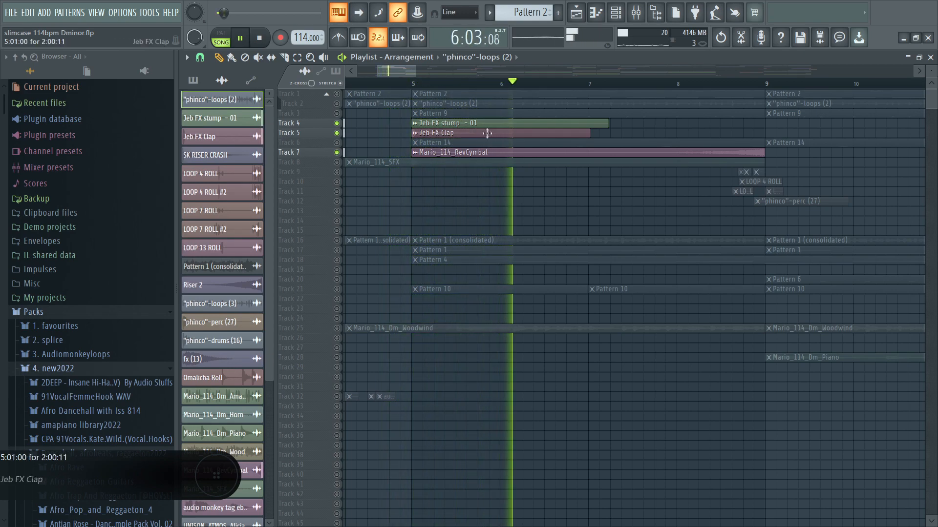
key("space")
- Solo Track 6 and audition its Pattern 14 clip on its own
right_click(336, 143)
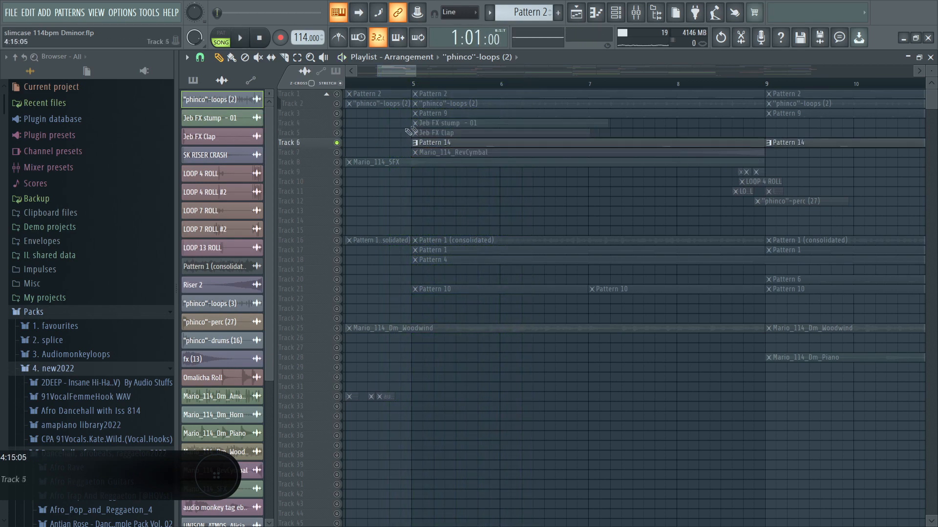
key("space")
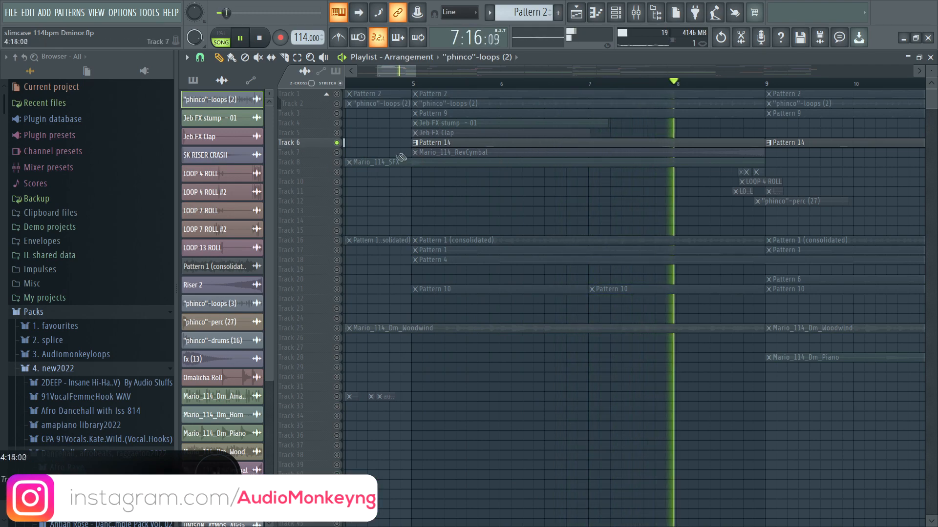
key("space")
- Unmute Tracks 1 to 5, 7 and 8 in the playlist so they join Track 6
left_click(337, 163)
left_click(337, 152)
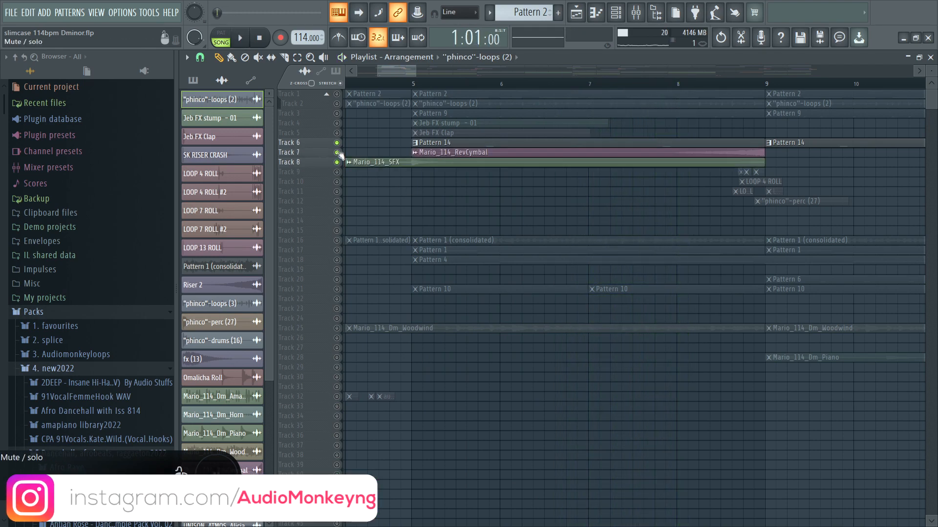
left_click(337, 123)
left_click(337, 123)
left_click(337, 114)
left_click(337, 123)
left_click(337, 133)
left_click(337, 103)
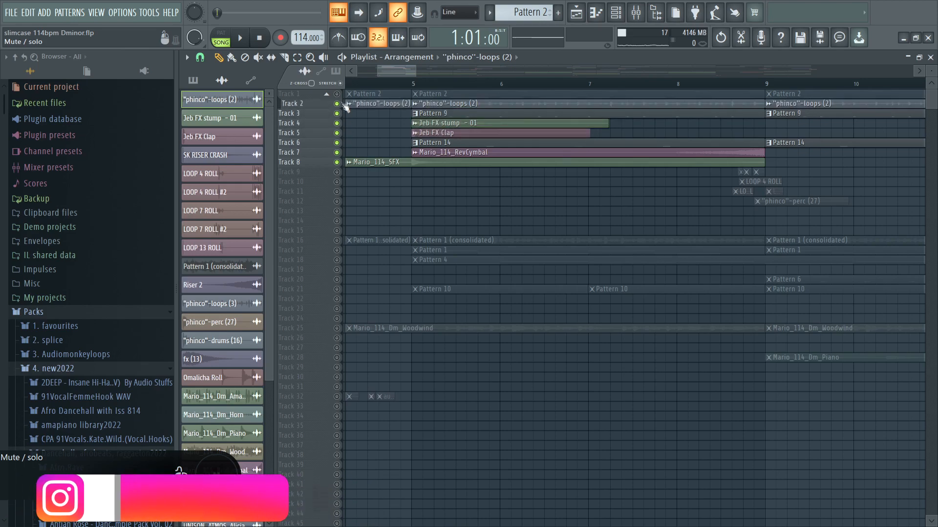
left_click(337, 93)
- Play Tracks 1 to 8 together from bar 5 while viewing their clips up close, and stop playback
left_click(414, 83)
key("space")
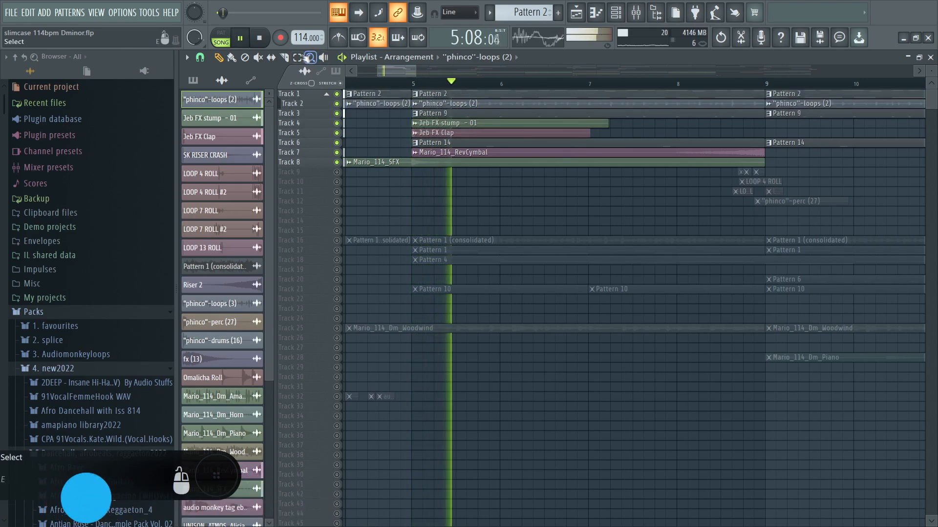
left_click(312, 58)
right_click(402, 115)
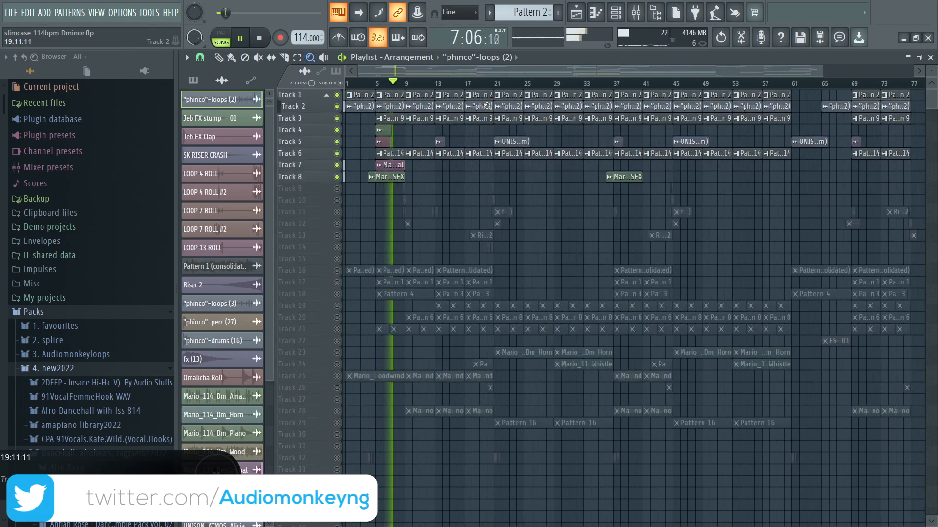
left_click_drag(486, 102, 375, 323)
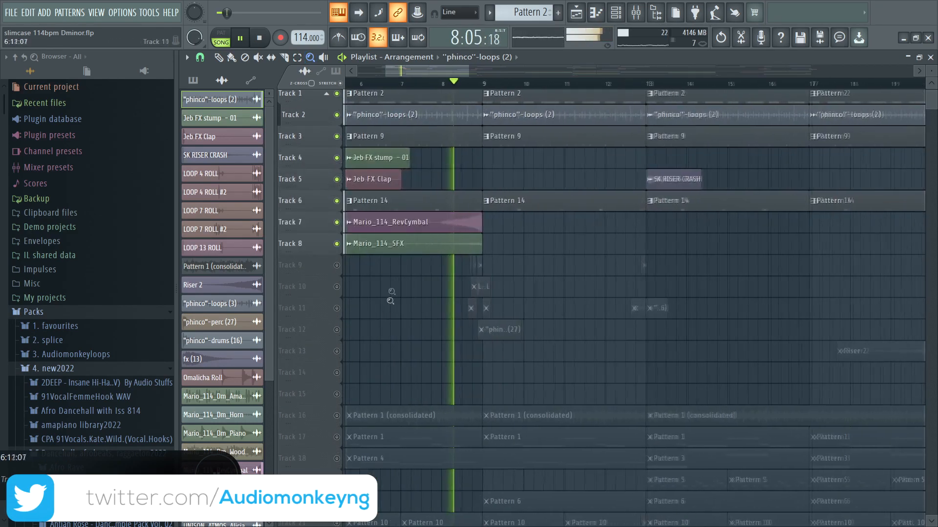
right_click(437, 251)
left_click_drag(506, 125, 346, 265)
right_click(466, 252)
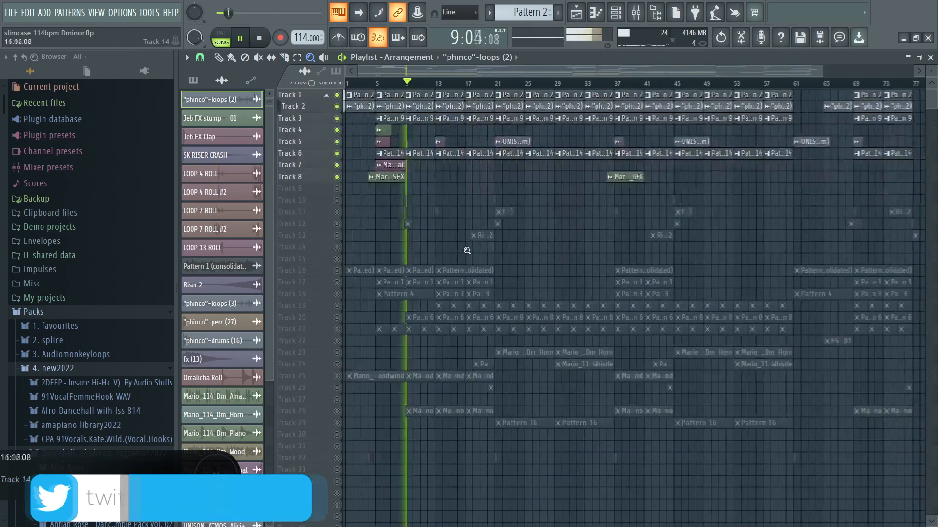
key("space")
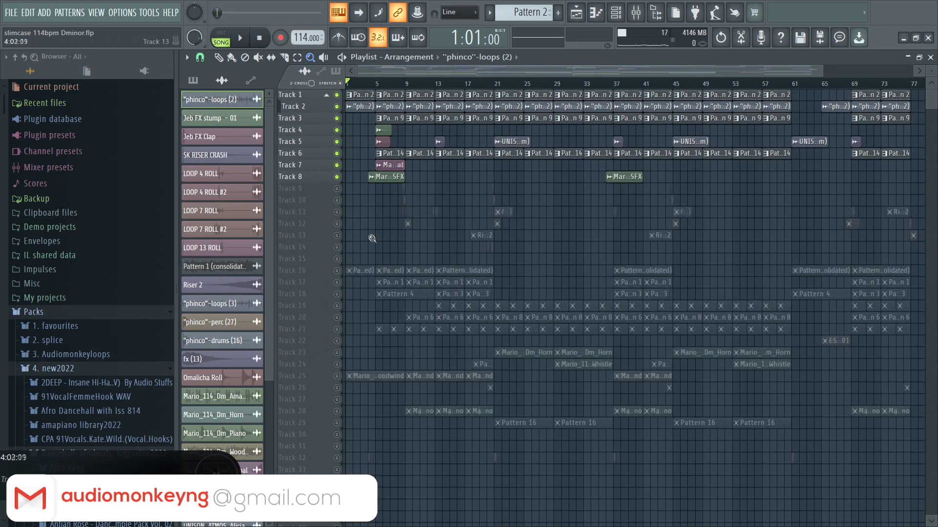
- Unmute Track 16 with the Pattern 1 (consolidated) clips and play the song from the beginning
left_click_drag(409, 236, 345, 390)
left_click(337, 216)
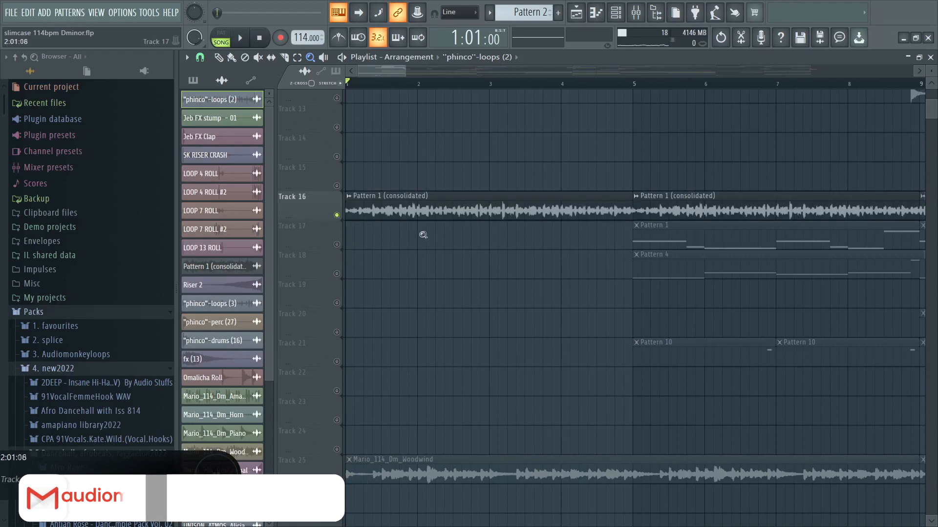
right_click(426, 232)
key("space")
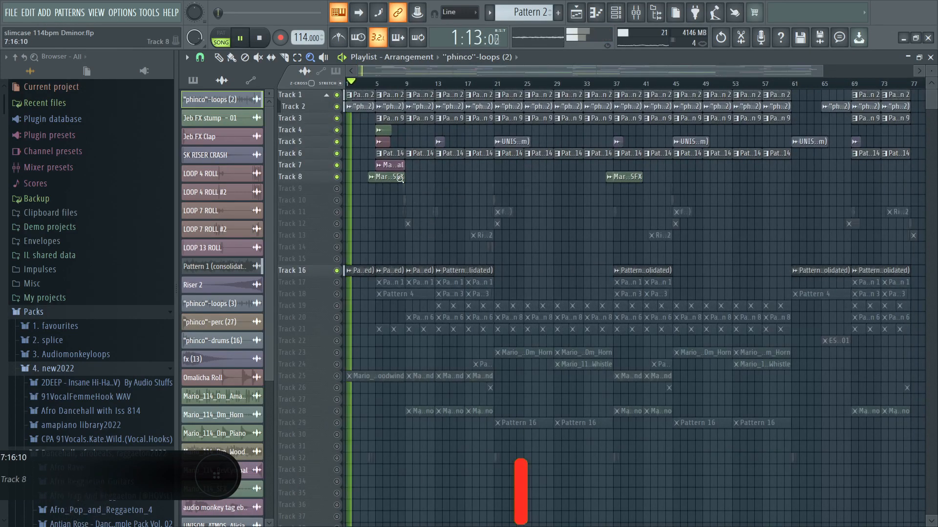
- Open the sample settings of the first Pattern 1 (consolidated) audio clip on Track 16
left_click(218, 58)
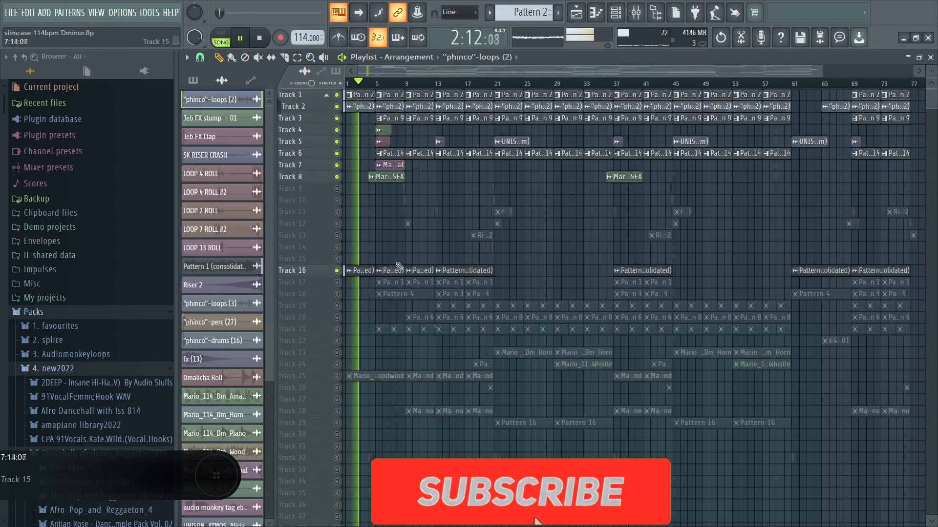
left_click(366, 271)
double_click(366, 271)
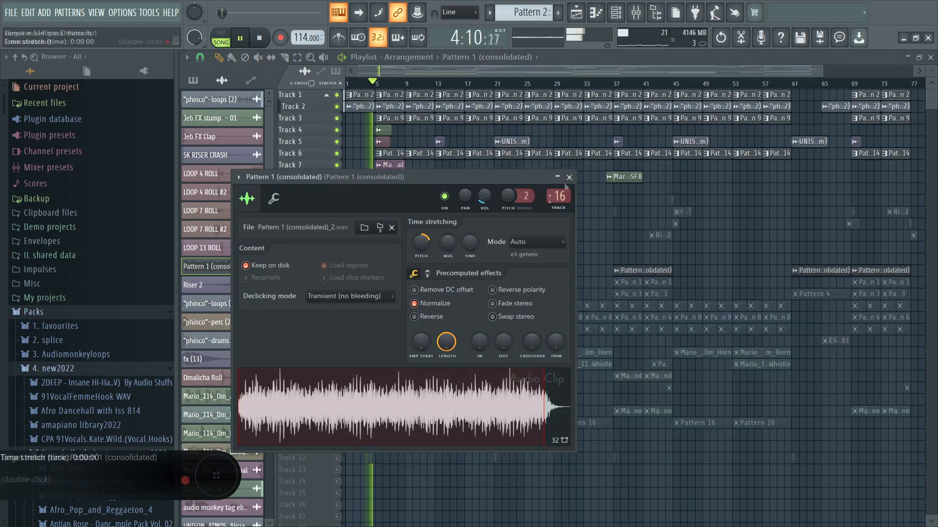
- Inspect the Fruity Compressor on the clip's mixer track 16, close the mixer and clip settings, and stop playback
key("F9")
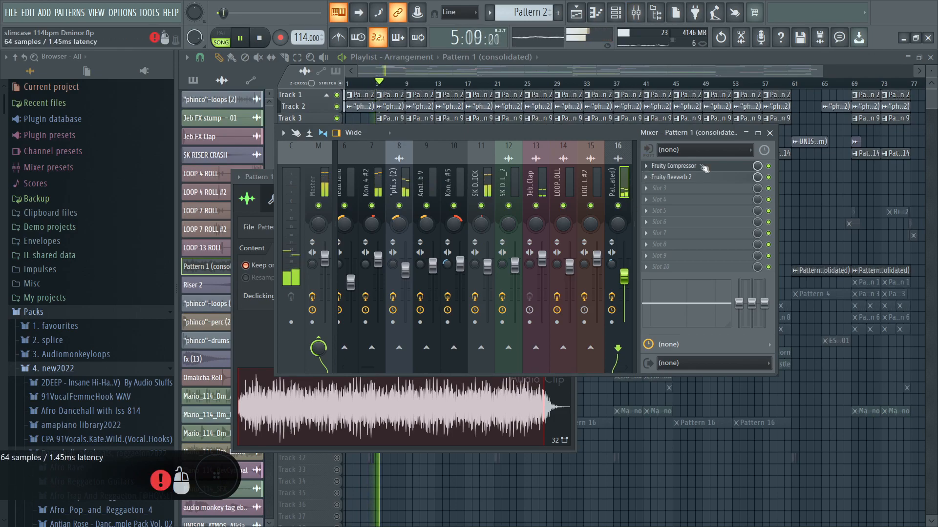
left_click(676, 167)
left_click(511, 134)
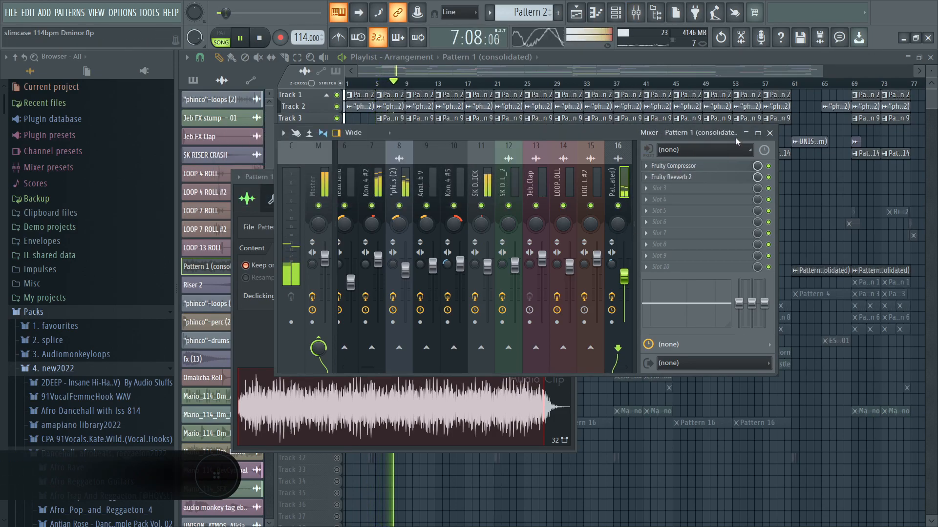
left_click(770, 132)
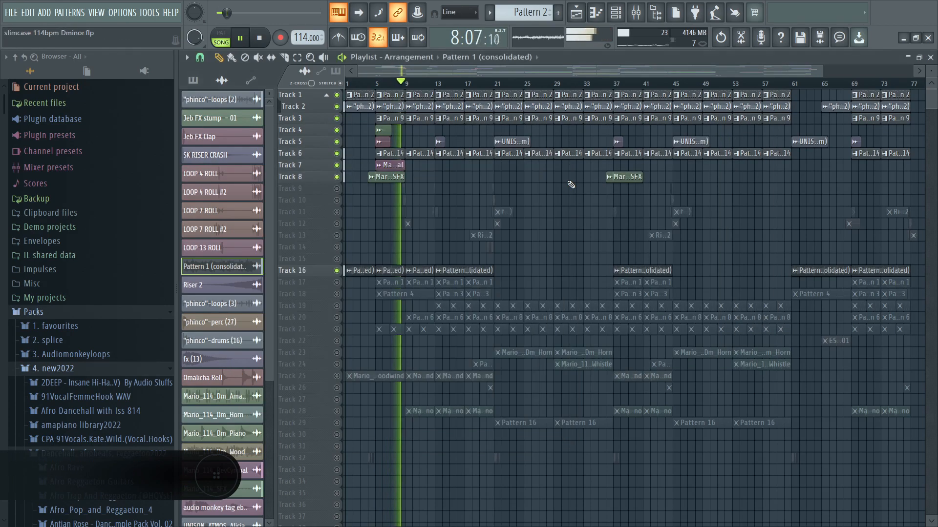
left_click(569, 177)
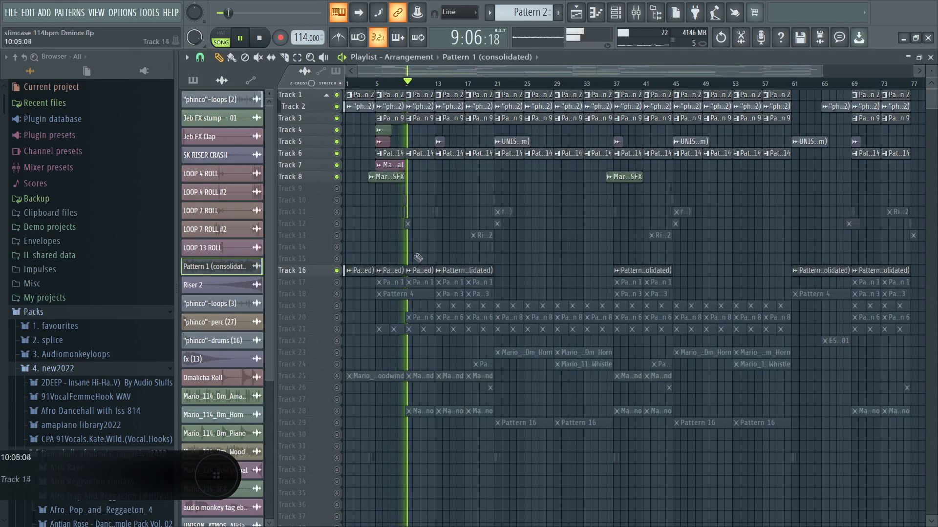
key("space")
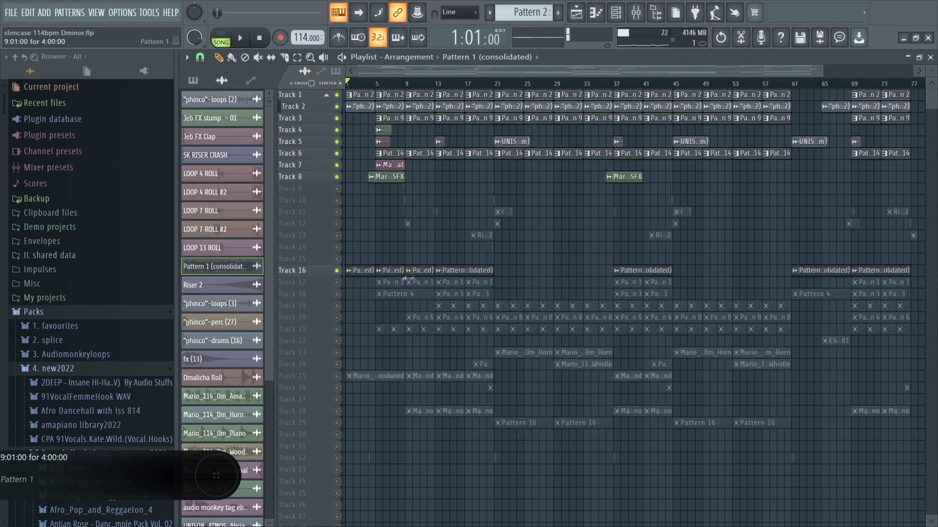
- Close the playlist and switch the channel rack's filter from Audio to All
left_click(930, 57)
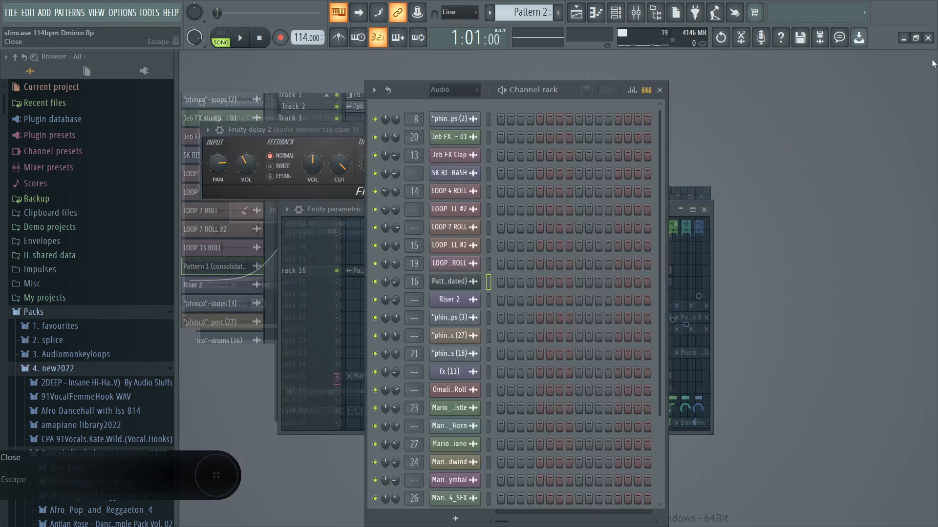
left_click(480, 93)
left_click(459, 105)
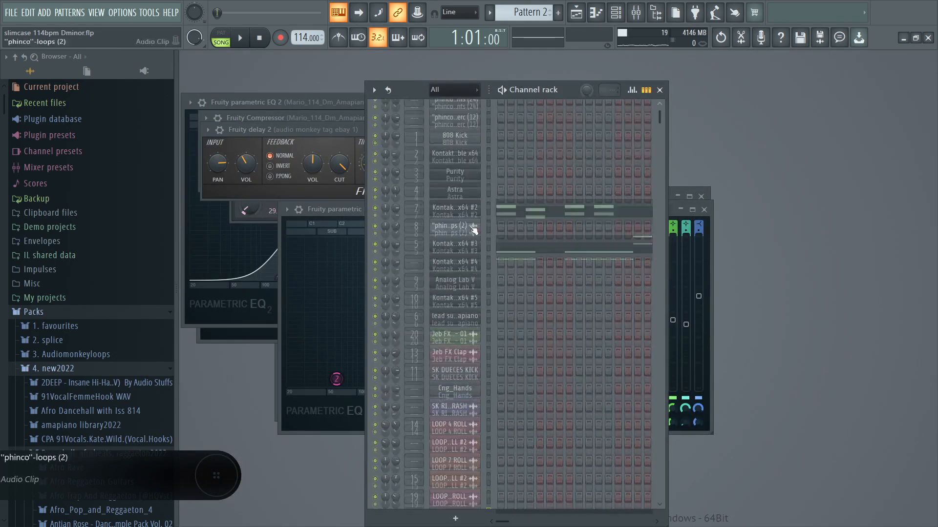
- Open the Kontakt Portable x64 #3 channel, review its SMACK instrument and the Kontakt library list, and close the plugin
left_click(463, 266)
scroll(417, 285, "down", 4)
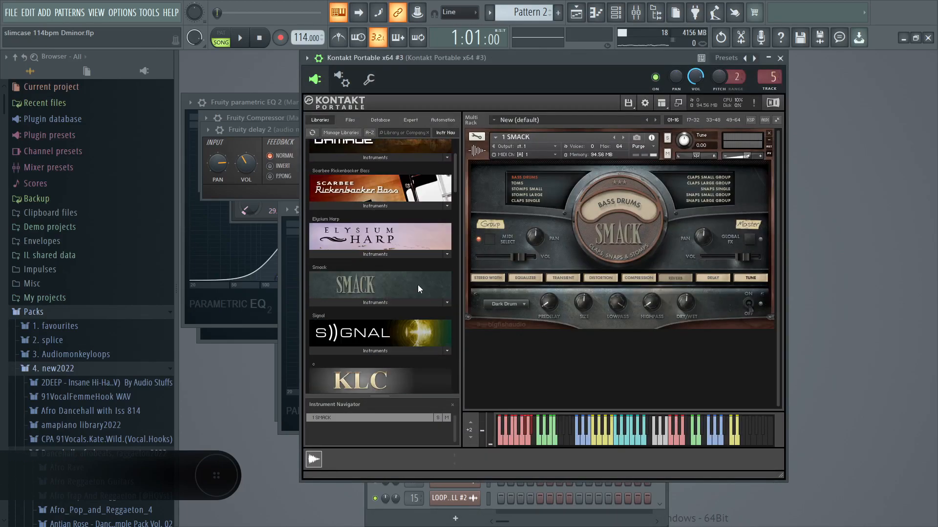
scroll(417, 282, "up", 1)
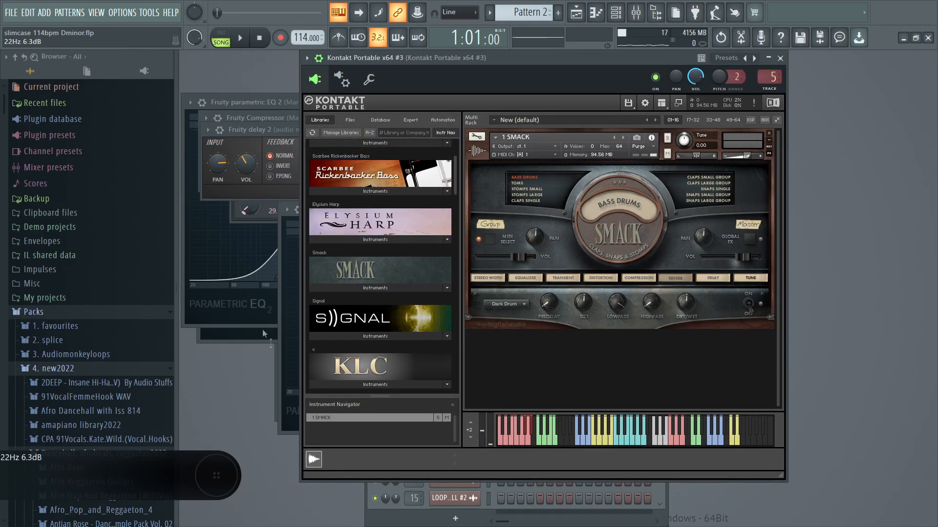
scroll(419, 296, "up", 2)
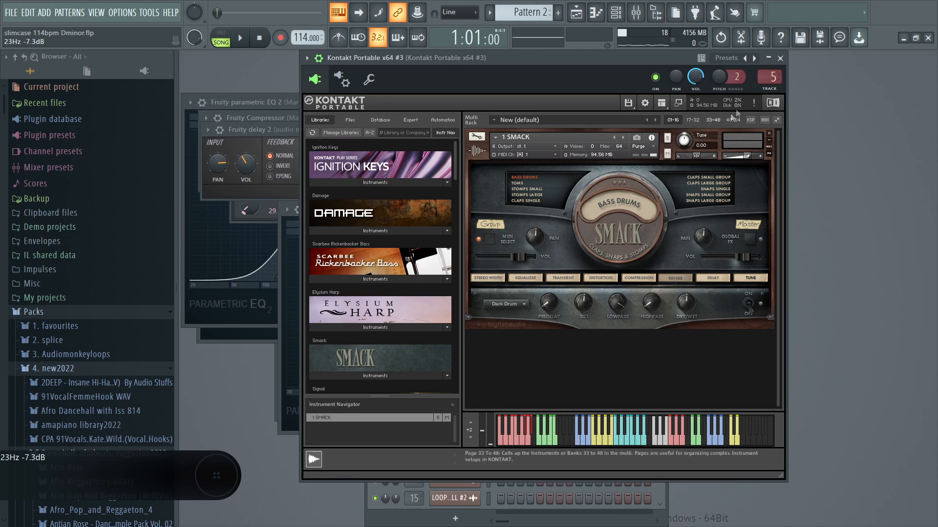
left_click(779, 57)
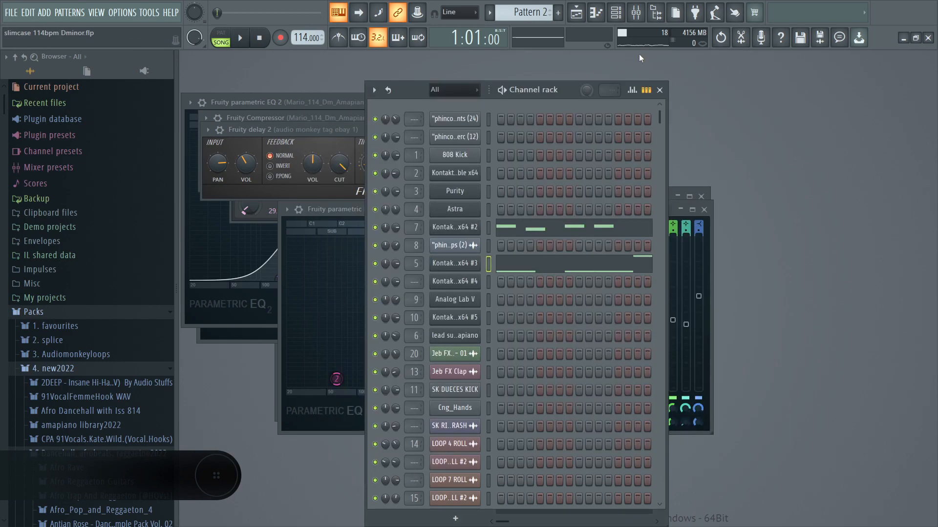
- Open the playlist, unmute the Mario_114_Dm_Woodwind clips on Track 25, and briefly test playback from the song's start
left_click(579, 19)
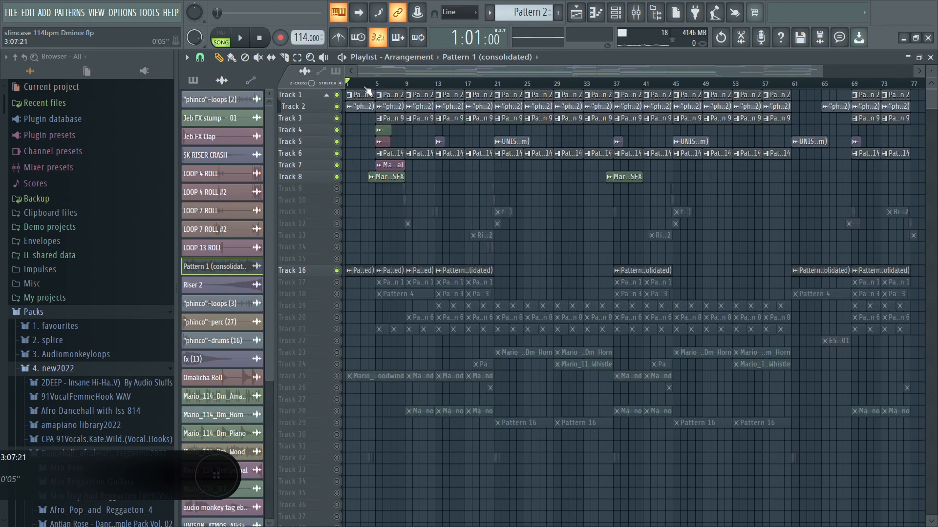
scroll(371, 85, "up", 3)
scroll(372, 84, "down", 4)
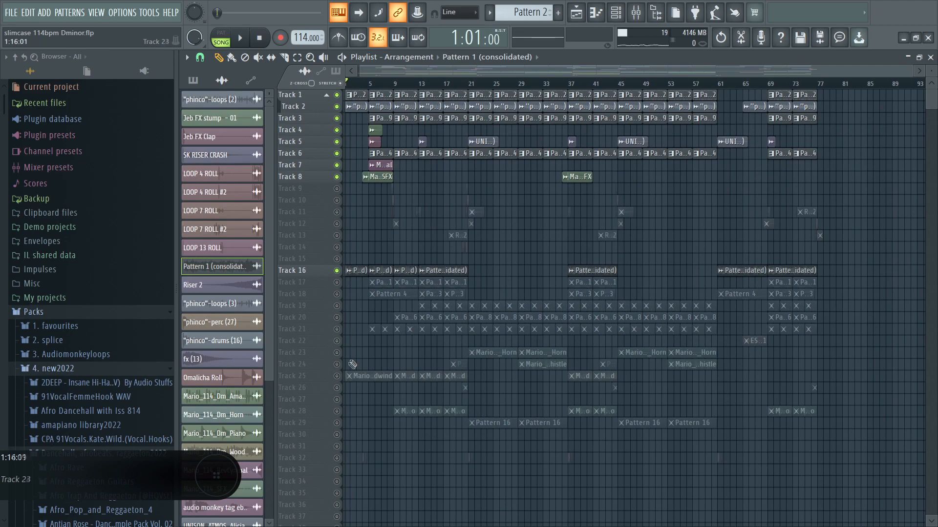
left_click(342, 377)
key("space")
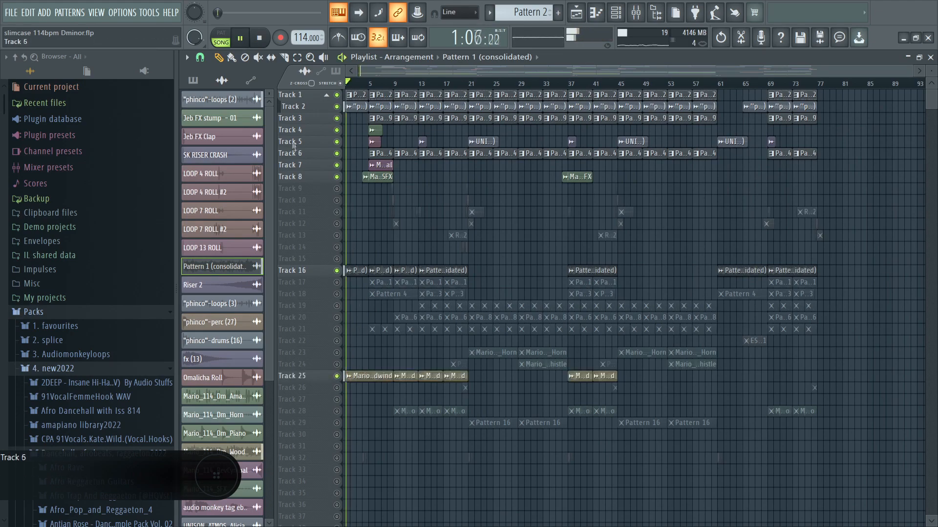
key("space")
left_click_drag(454, 166, 346, 349)
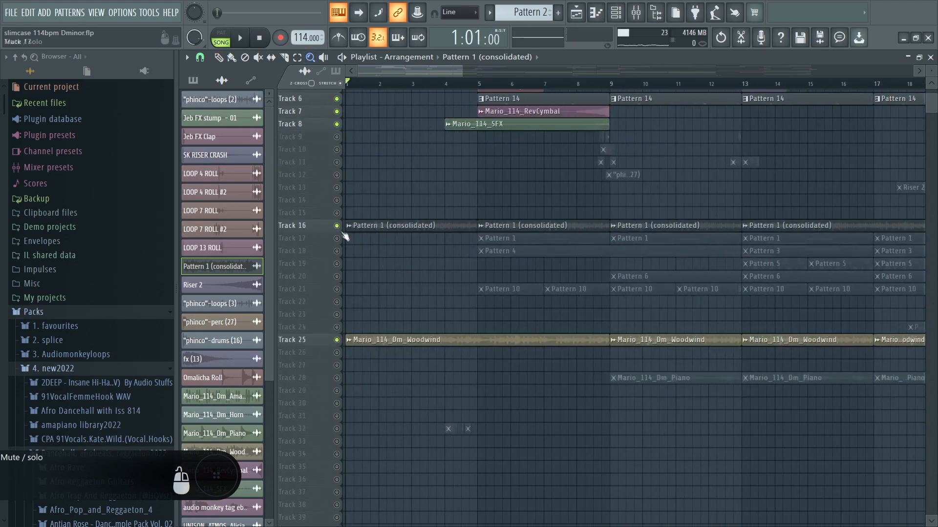
- Audition the Track 25 woodwind in the song with Track 16 muted and then unmuted, and stop playback
left_click(336, 341)
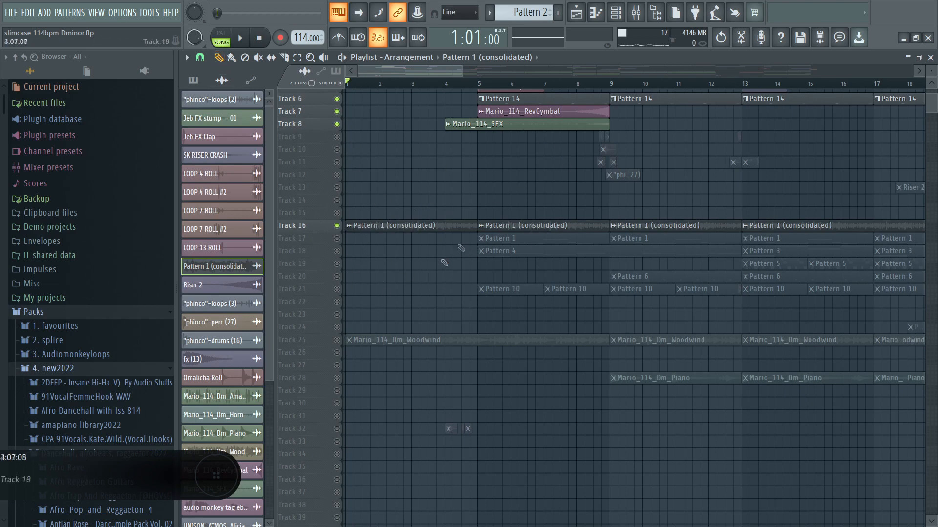
left_click(337, 341)
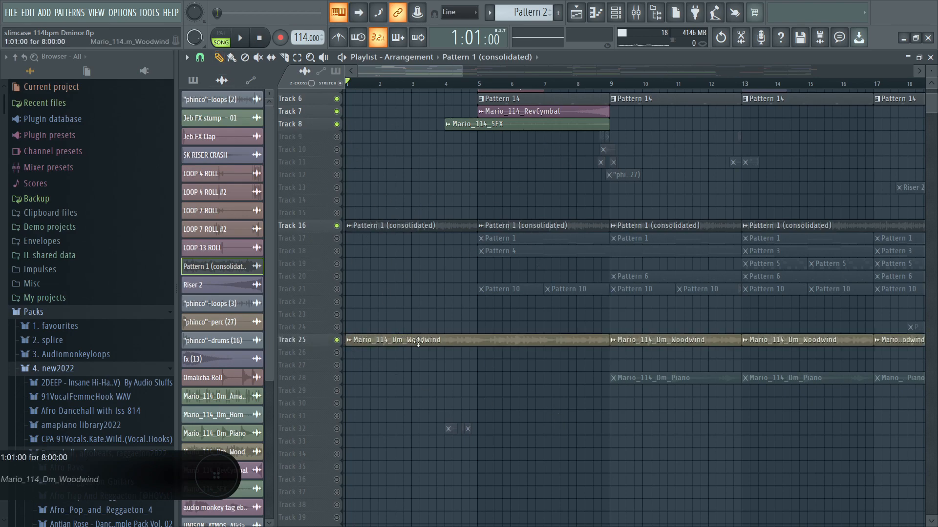
key("space")
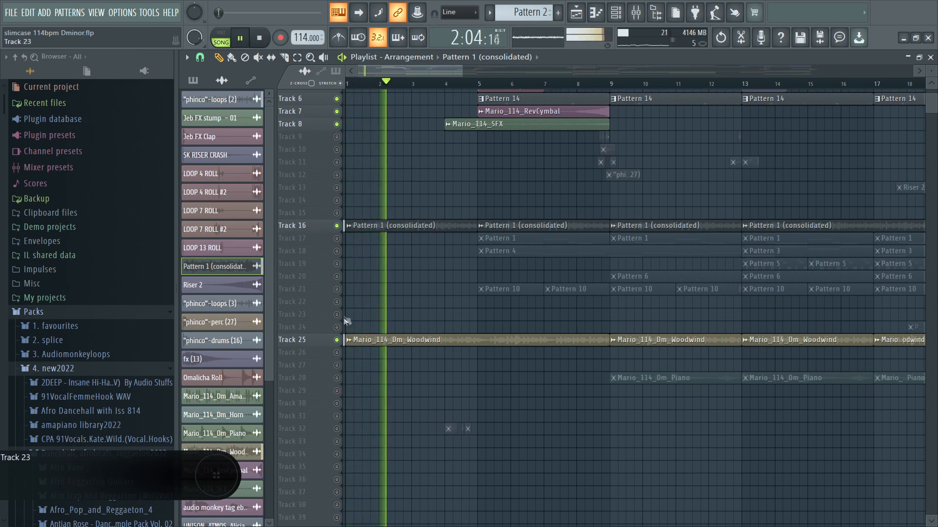
left_click(336, 226)
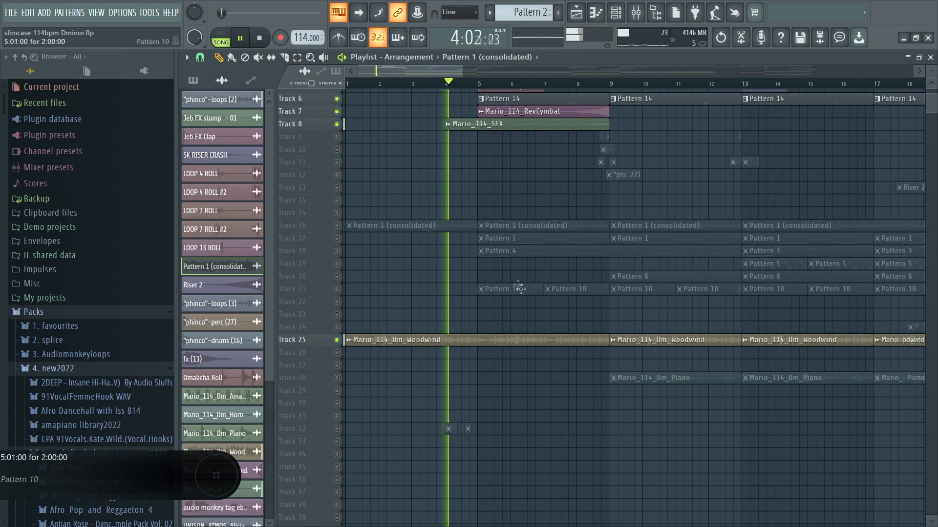
left_click(337, 226)
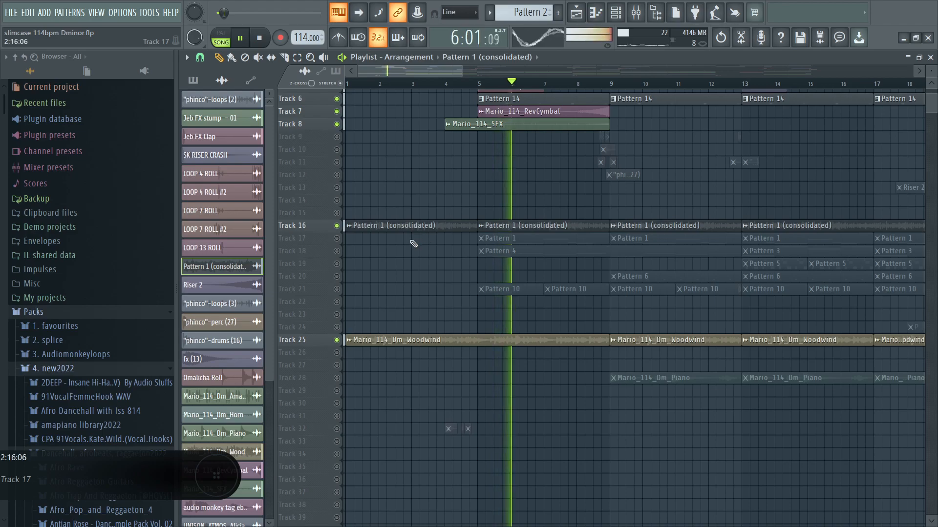
scroll(516, 246, "up", 5)
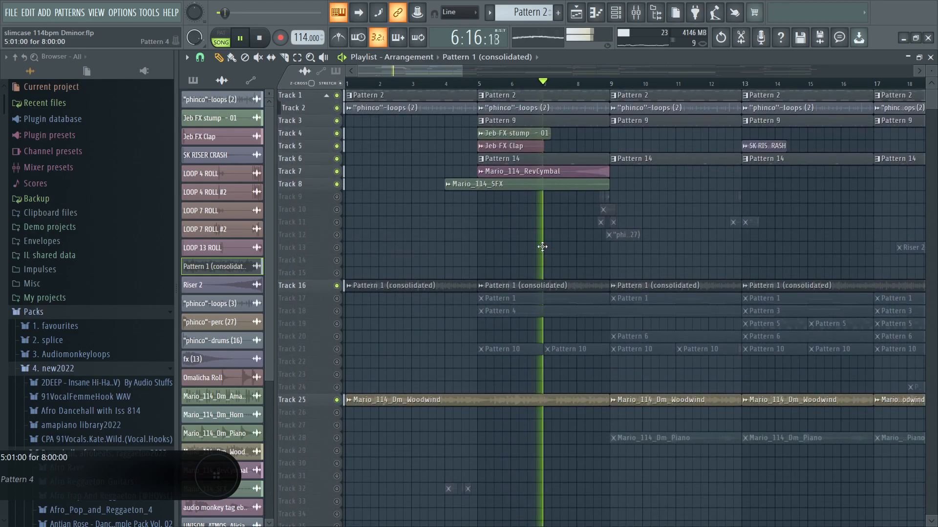
key("space")
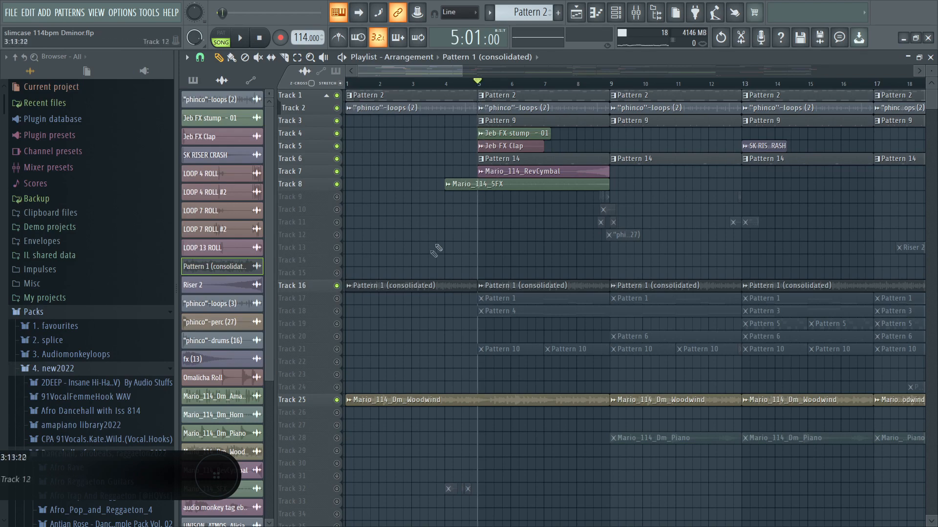
- Unmute Track 18, play from bar 5, and view Pattern 4's Analog Lab V notes in the piano roll before closing it
left_click(337, 312)
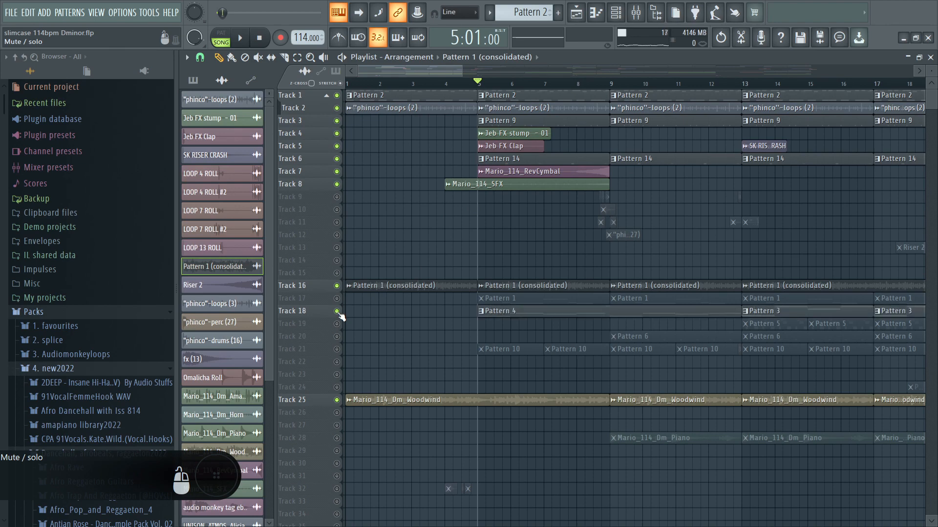
key("space")
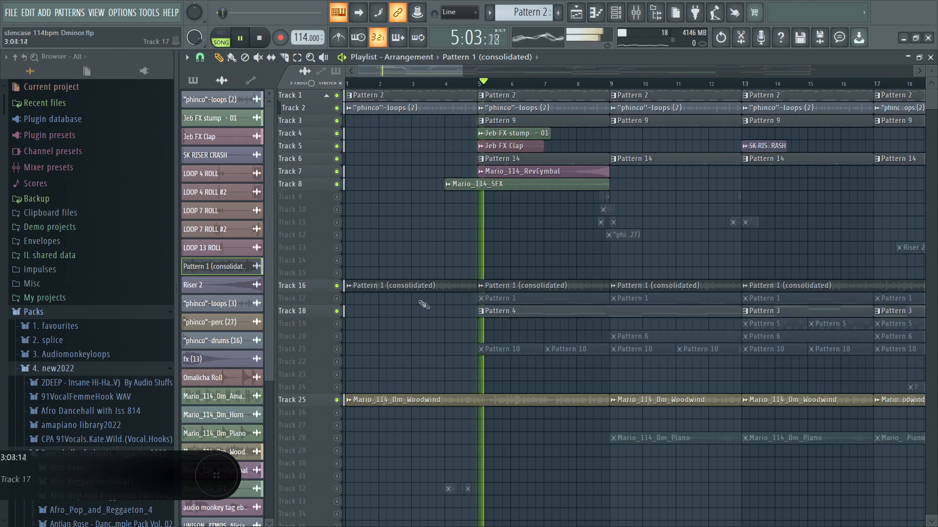
double_click(538, 314)
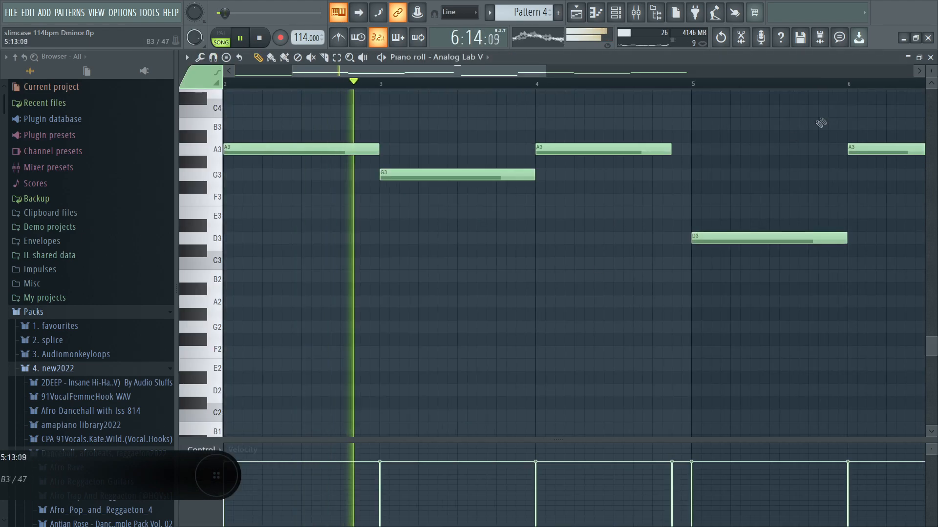
left_click(930, 57)
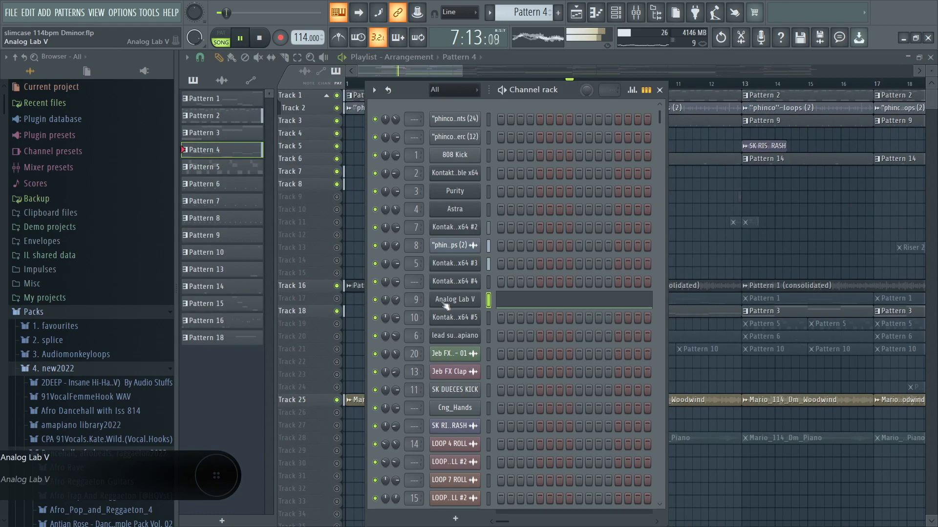
- Open the Analog Lab V channel and inspect Fruity parametric EQ 2 and Fruity Compressor on its mixer track 9
left_click(467, 302)
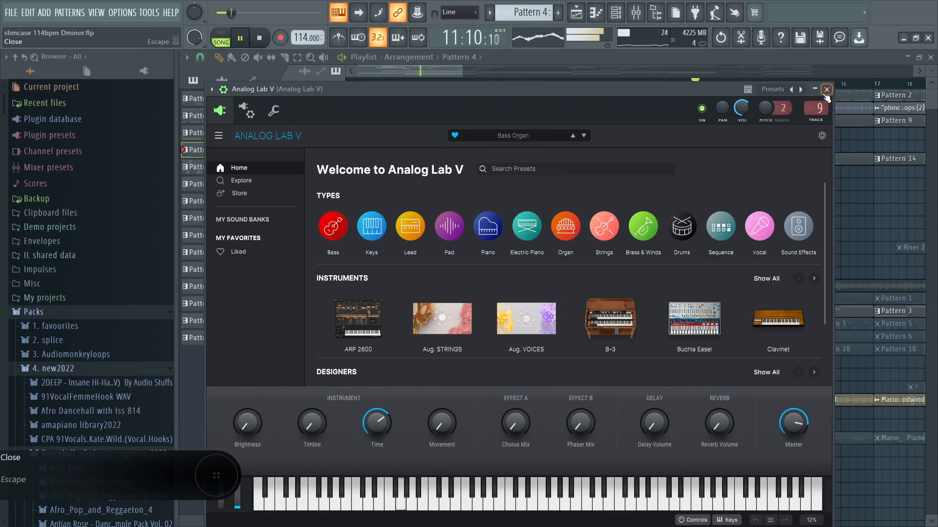
left_click(636, 12)
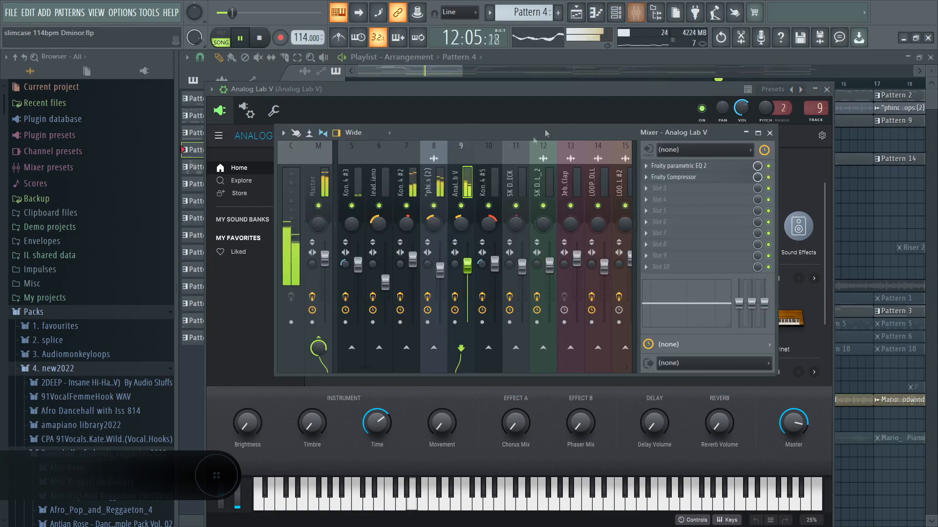
left_click(686, 166)
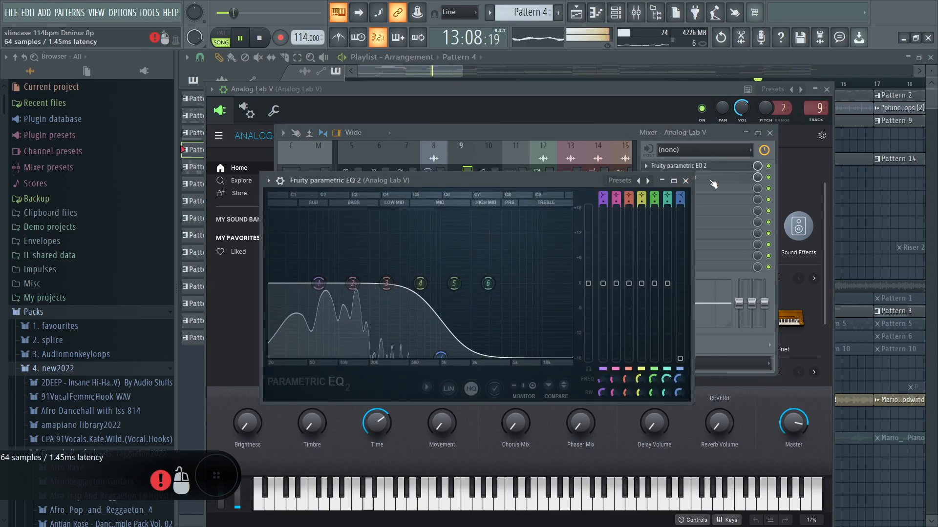
left_click(686, 180)
left_click(703, 177)
- Close the mixer, Analog Lab V, compressor and EQ windows, and stop playback
left_click(770, 133)
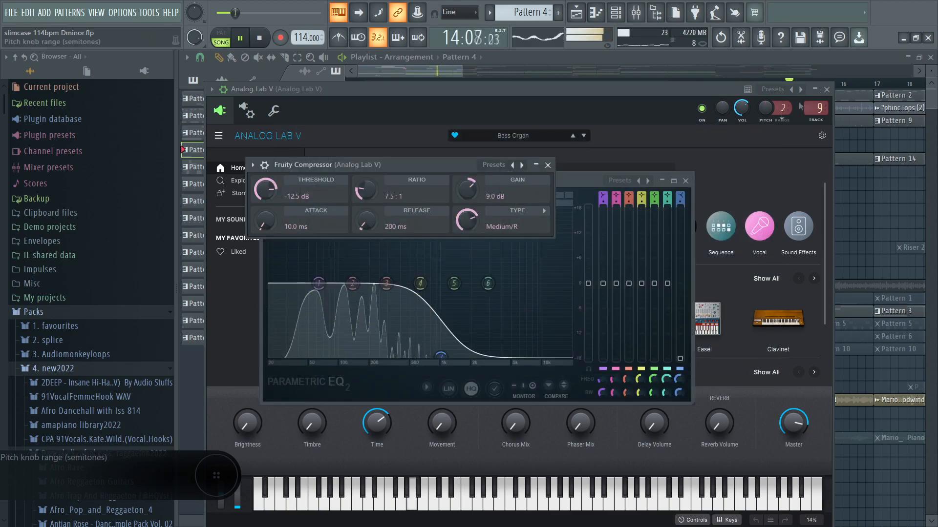
left_click(826, 90)
left_click(549, 165)
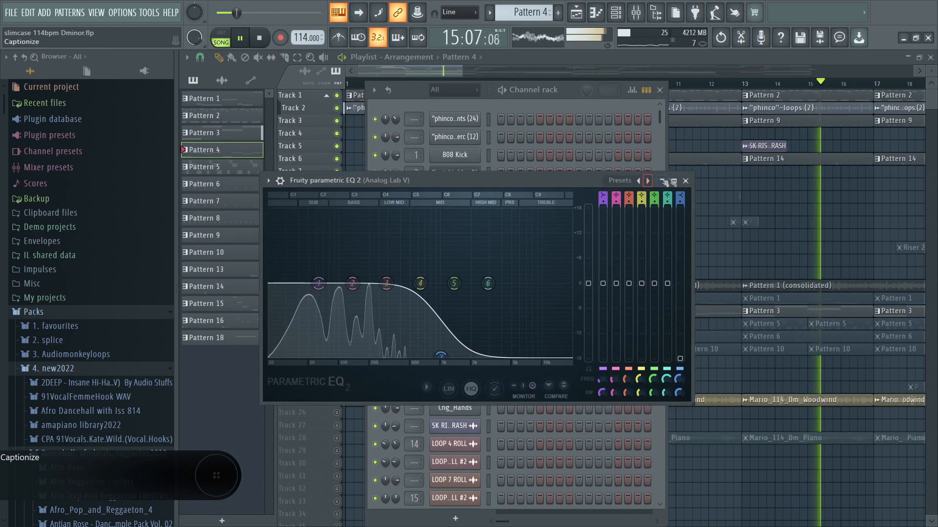
left_click(686, 180)
key("space")
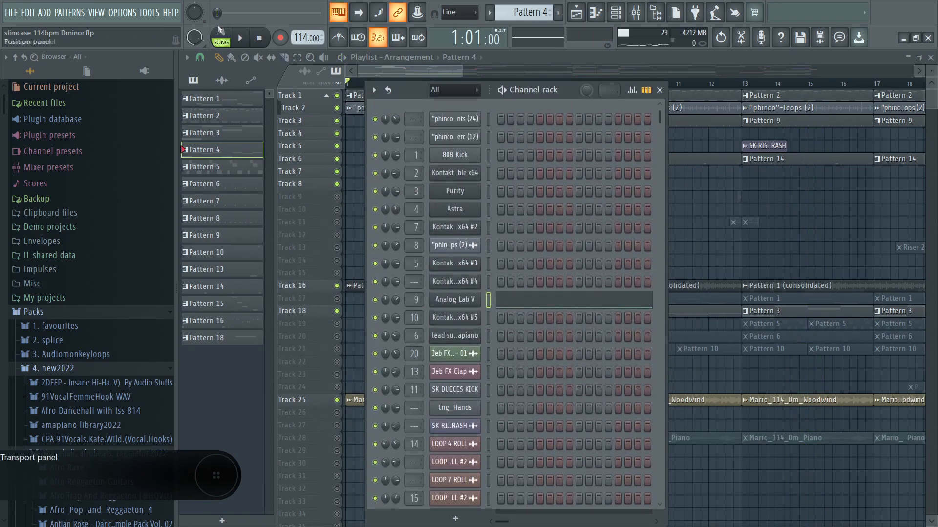
- Switch to pattern mode, audition Pattern 4 on its own, hide the channel rack, and stop playback
left_click(221, 37)
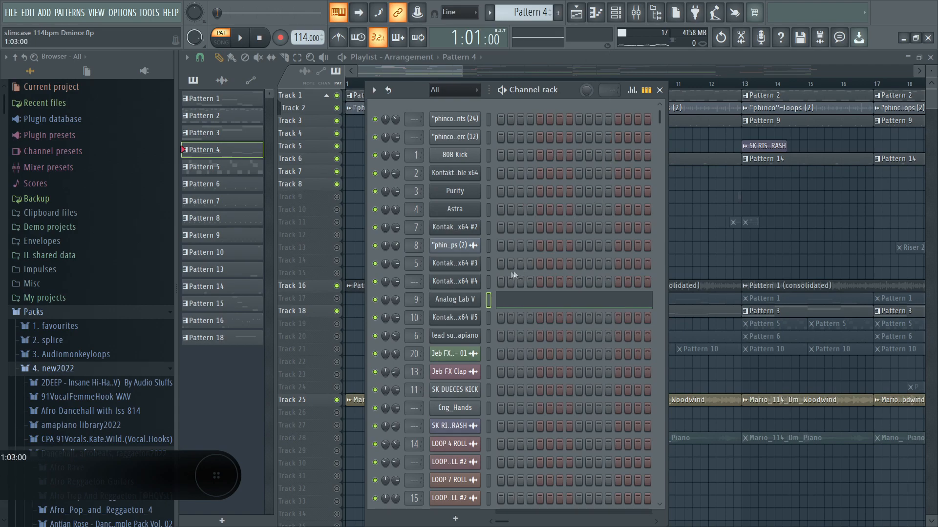
key("space")
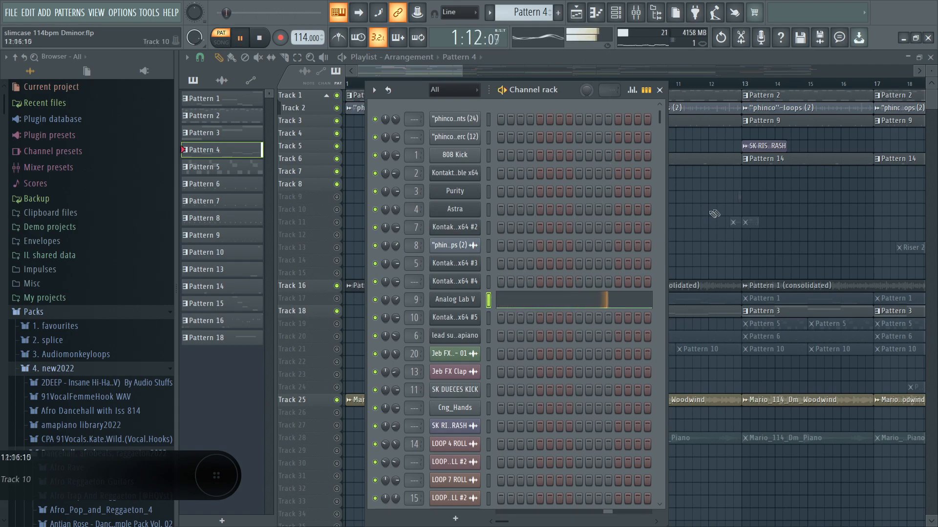
key("F6")
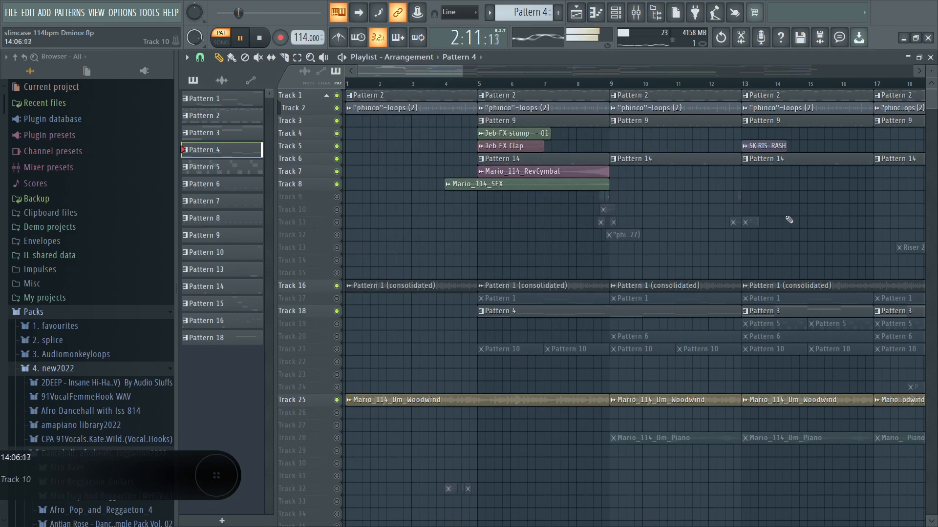
key("space")
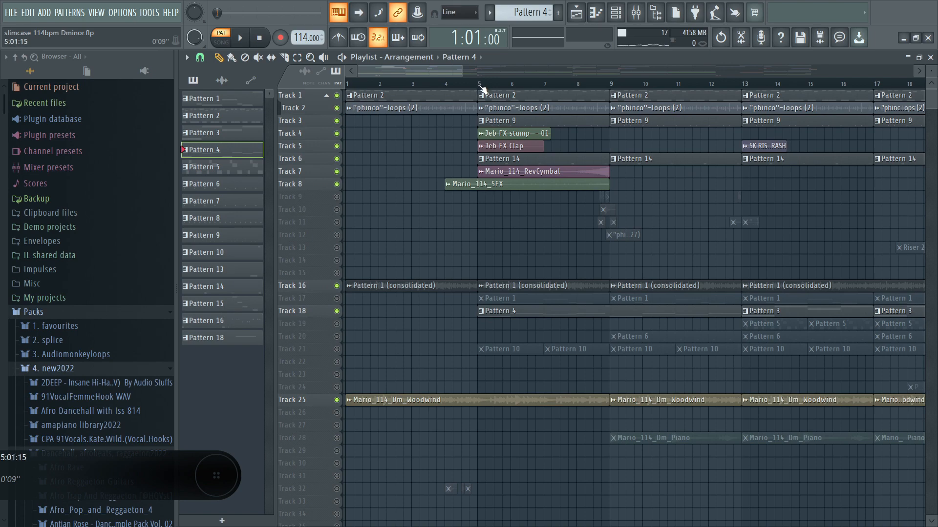
- Play the song from bar 5, briefly toggle Tracks 17 and 19, and unmute Track 20 with its Pattern 6 clips
left_click(482, 87)
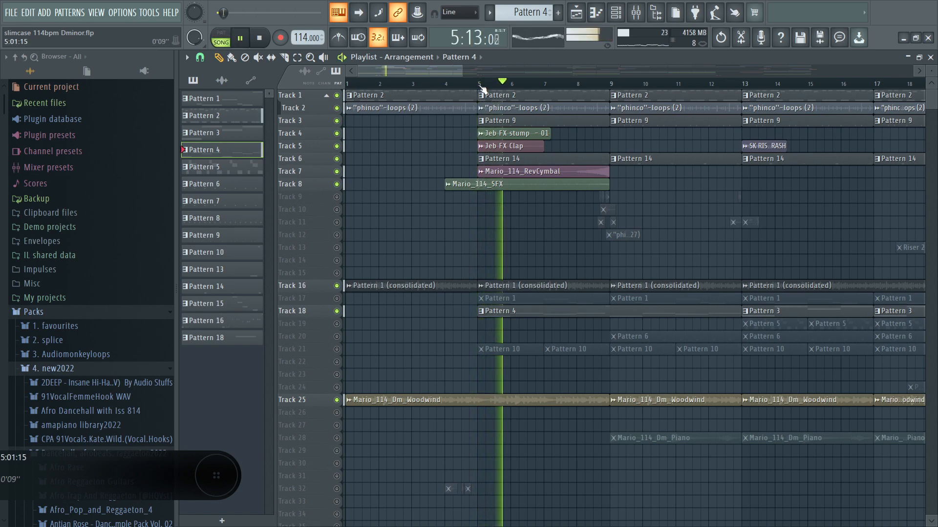
left_click(338, 300)
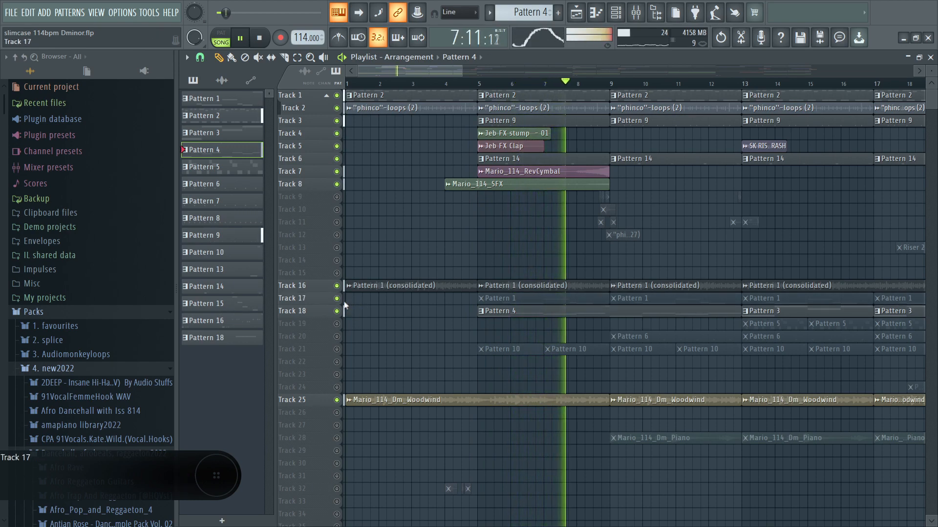
left_click(340, 301)
left_click(337, 326)
left_click(337, 327)
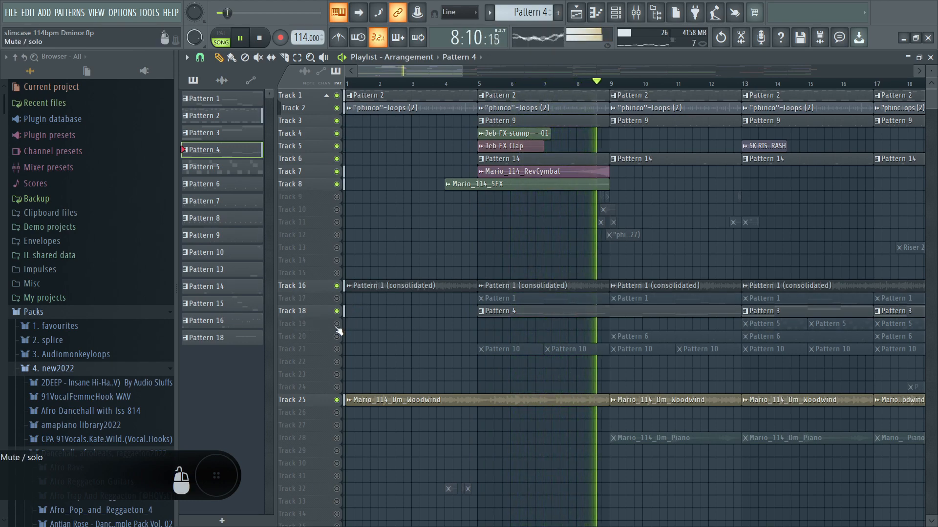
left_click(336, 337)
left_click(337, 336)
left_click(337, 337)
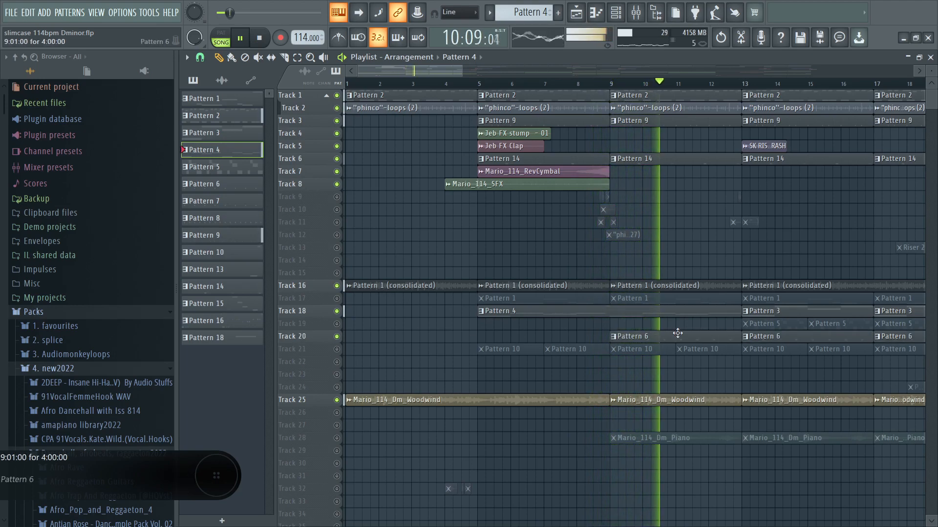
- Replay from bar 9 and view Pattern 6's lead super saw amapiano notes in the piano roll before closing it
left_click(611, 84)
double_click(643, 337)
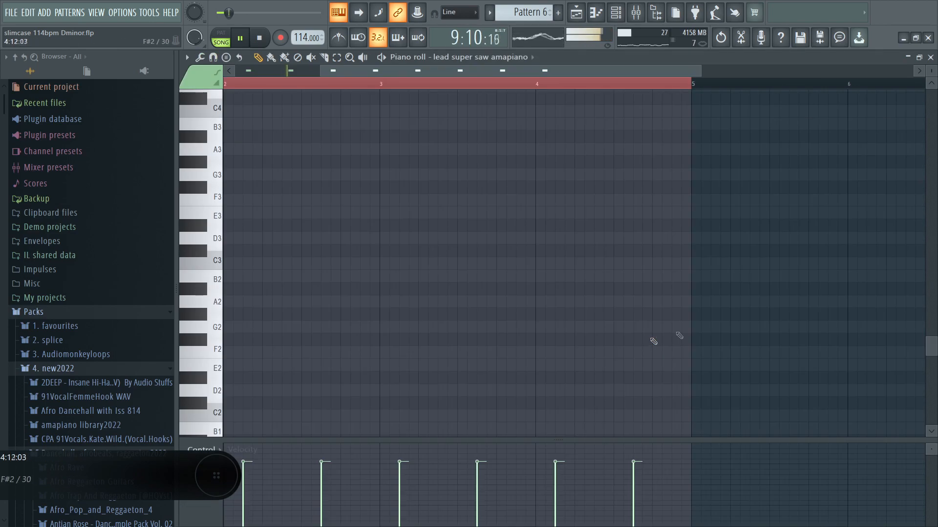
left_click(930, 58)
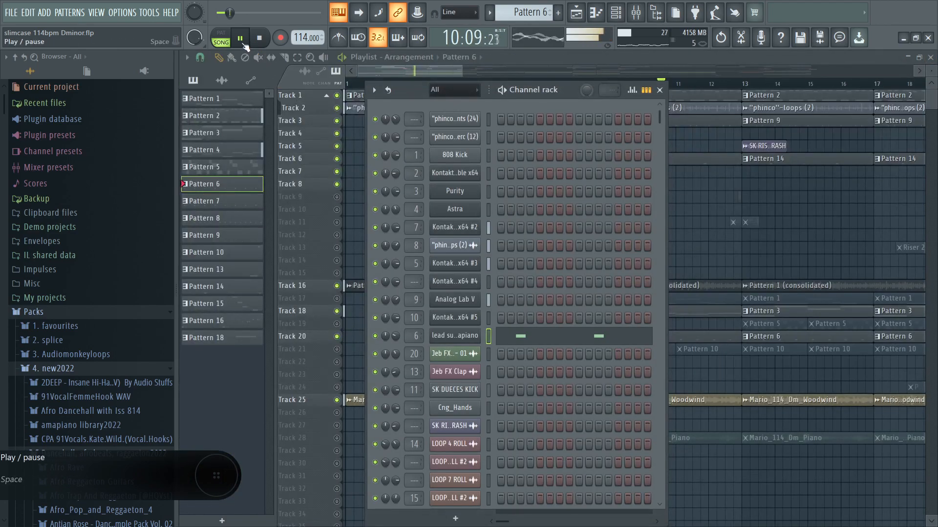
- Play Pattern 6 in pattern mode, review the lead super saw amapiano channel's Astra Lead - Supersaw settings, stop playback, and close the plugin
left_click(220, 34)
left_click(455, 336)
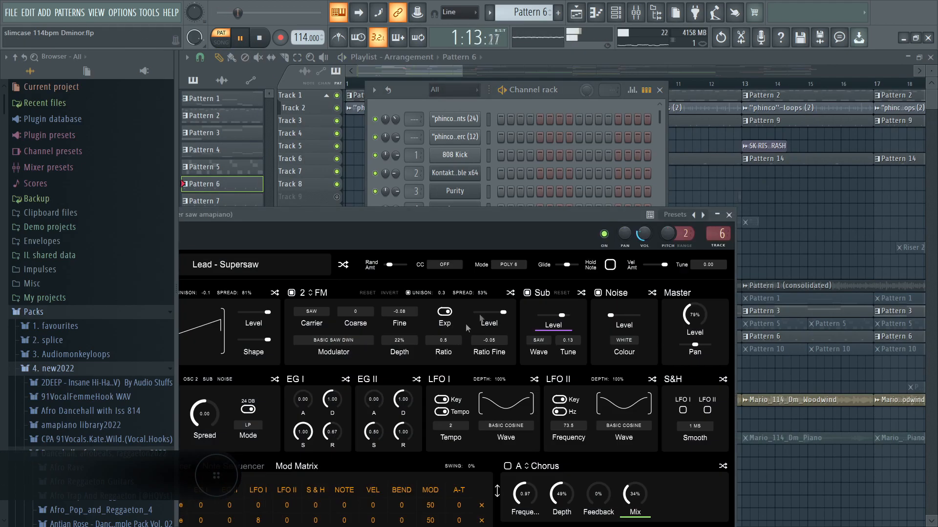
left_click_drag(515, 242, 630, 190)
key("space")
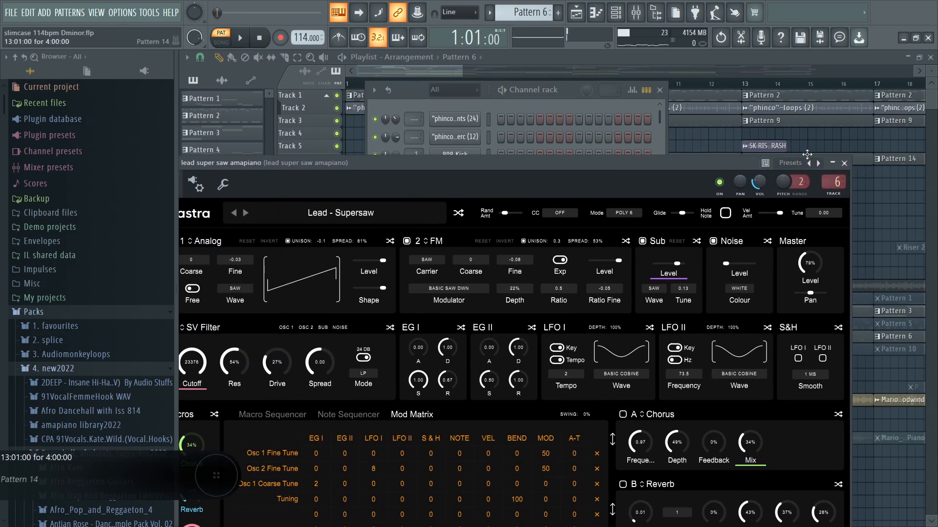
left_click_drag(598, 159, 662, 135)
left_click_drag(784, 136, 724, 133)
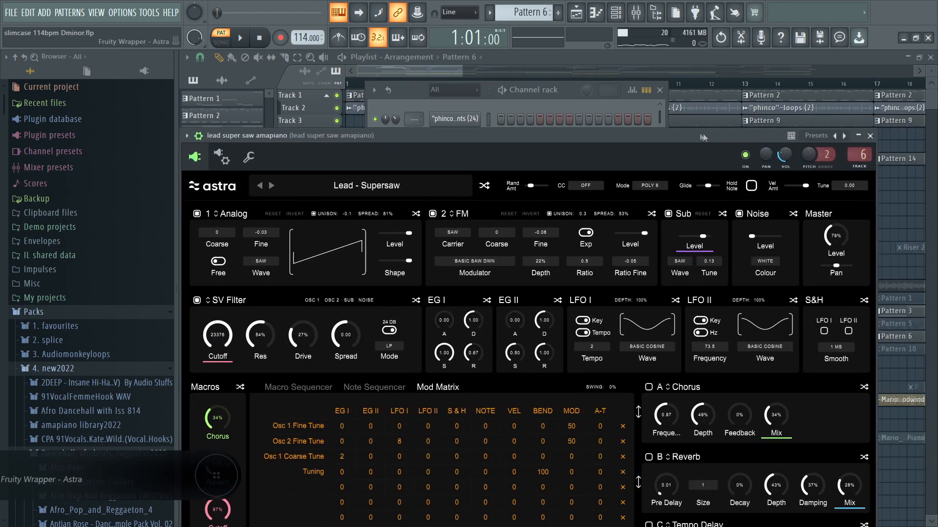
left_click(870, 136)
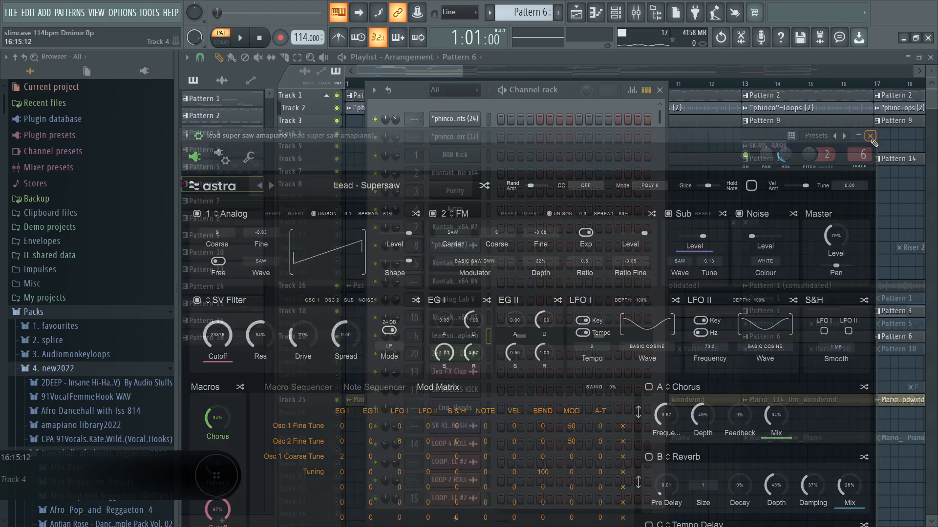
- Play Pattern 6 with the mixer shown and review the lead super saw amapiano channel's Fruity parametric EQ 2 curve
left_click(649, 17)
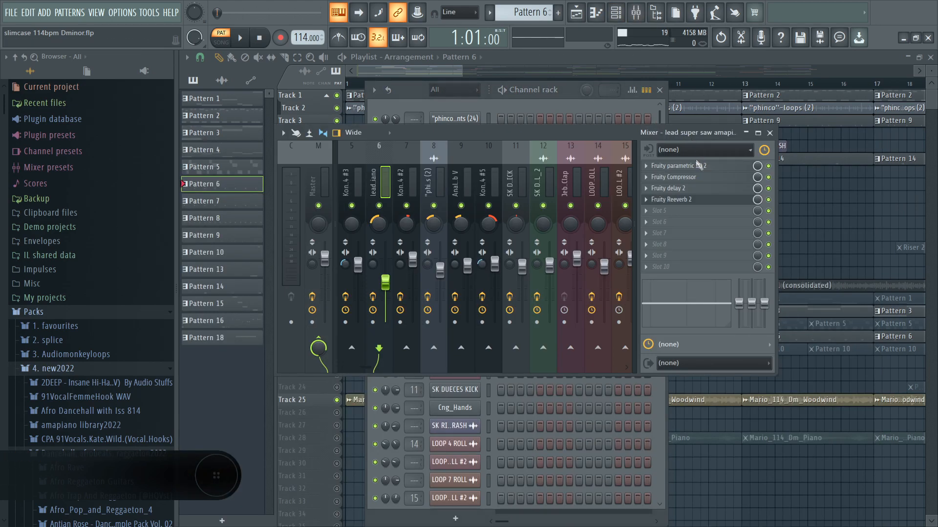
key("space")
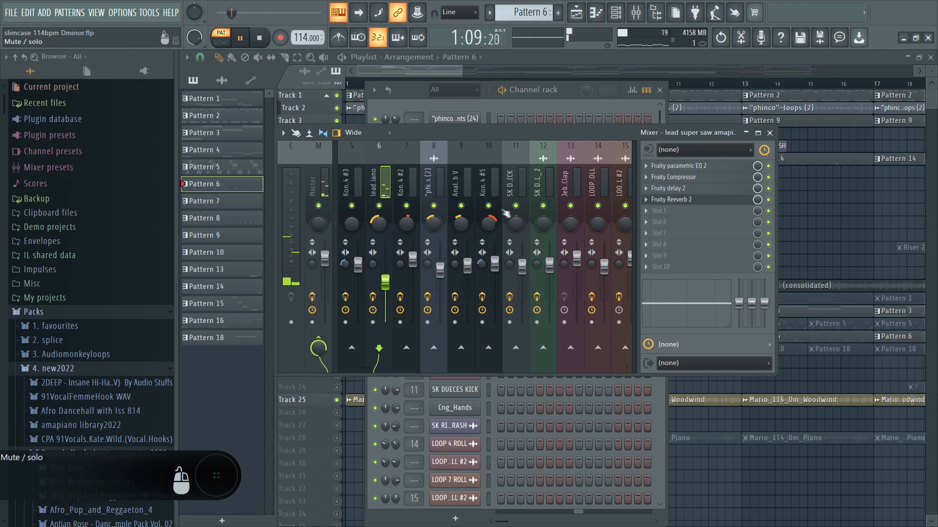
left_click(679, 166)
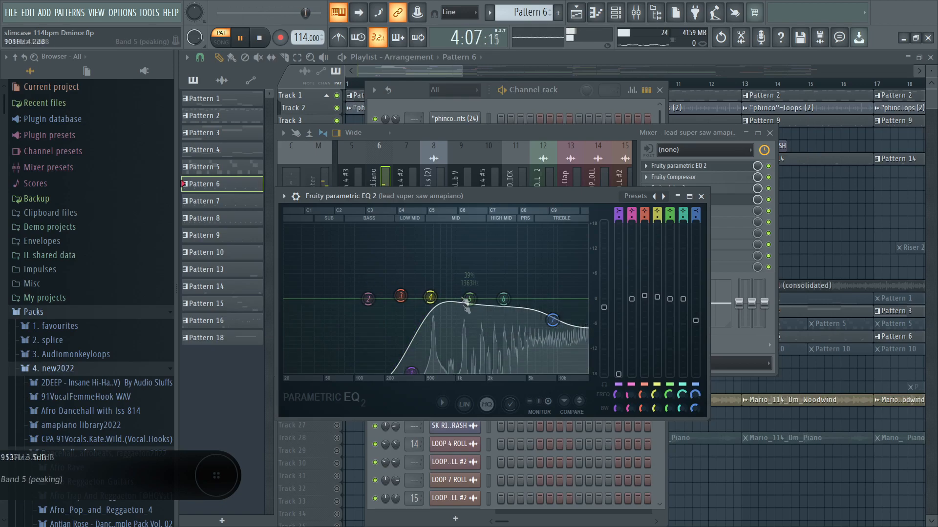
left_click(701, 196)
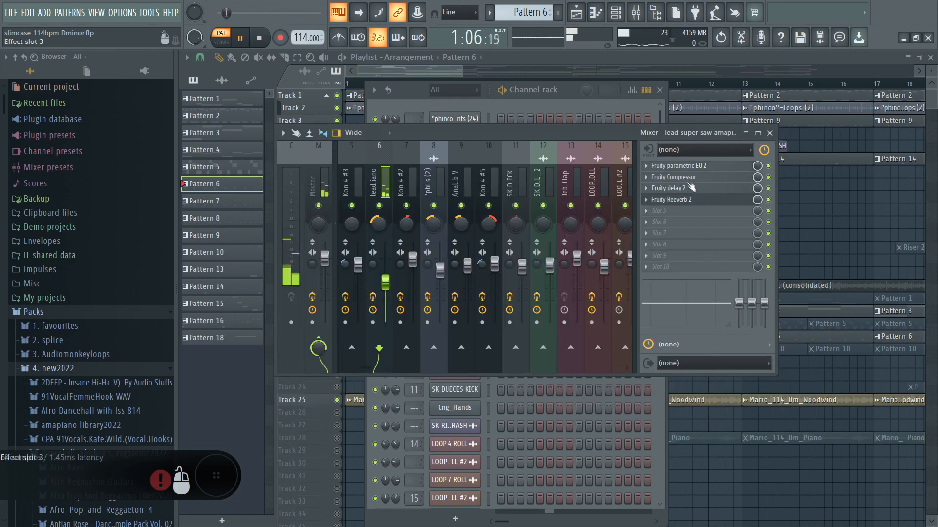
- Inspect the lead super saw's Fruity Compressor, Fruity delay 2 and Fruity Reeverb 2, close the mixer, and stop playback
left_click(684, 177)
left_click(677, 177)
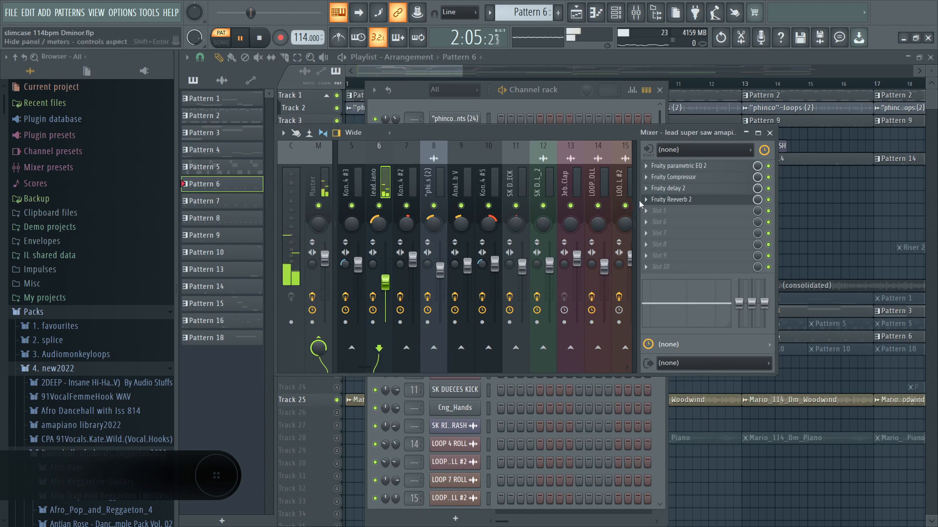
left_click(660, 189)
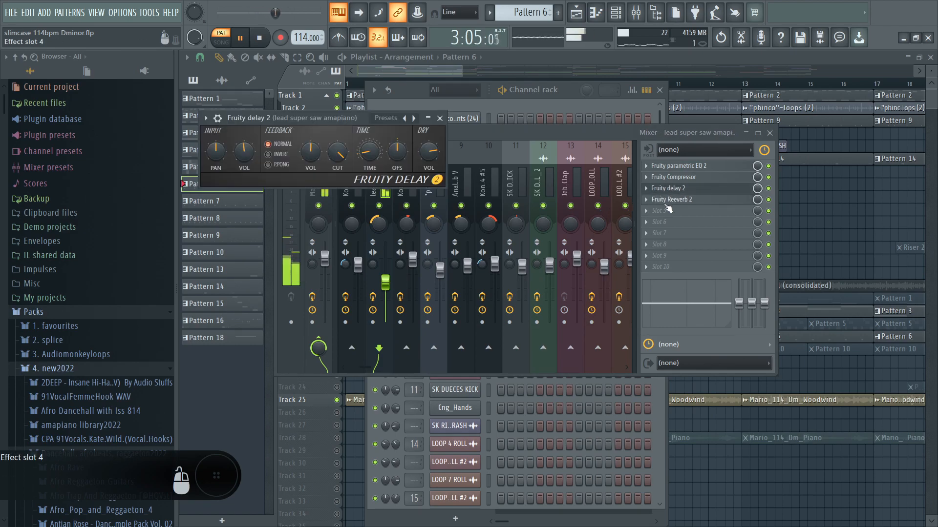
left_click(666, 200)
left_click(502, 103)
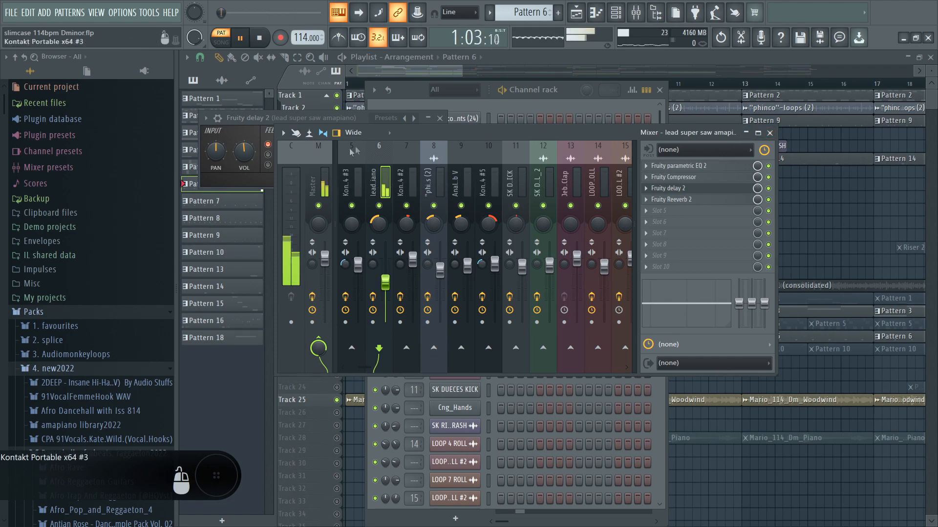
left_click(440, 118)
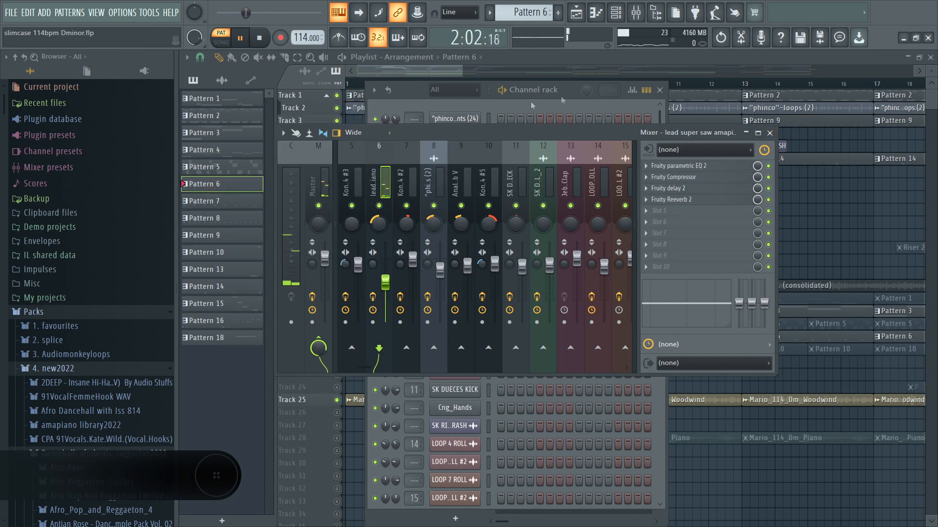
left_click(769, 133)
key("space")
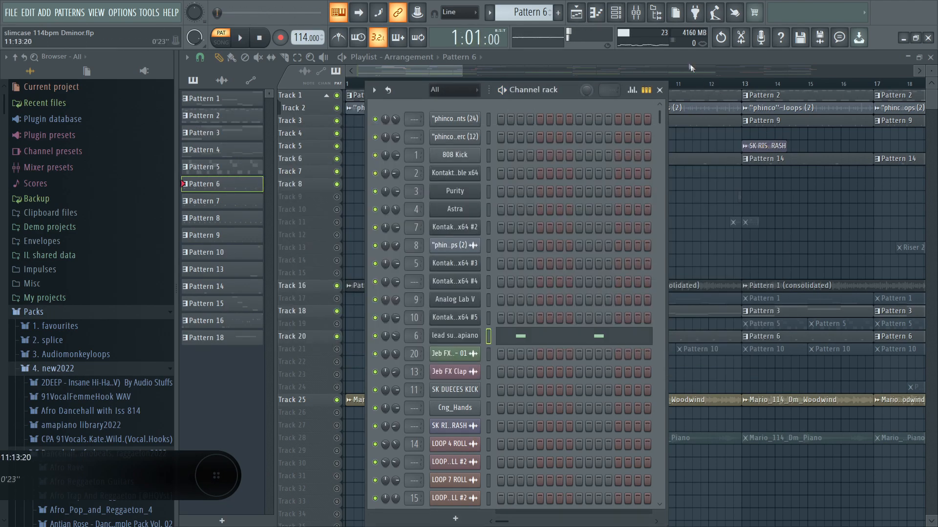
- Return to song mode with the channel rack hidden, unmute Track 21's Pattern 10 clips, and play from bar 5
left_click(659, 89)
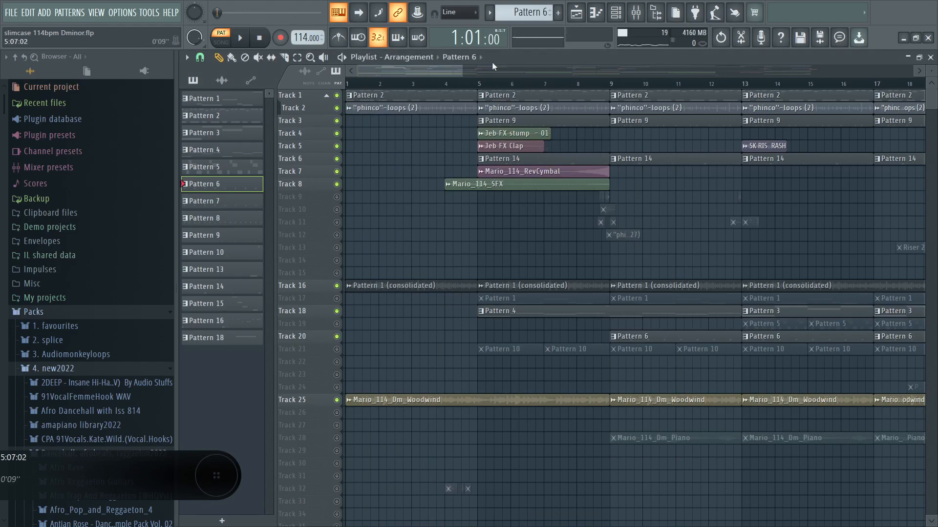
key("l")
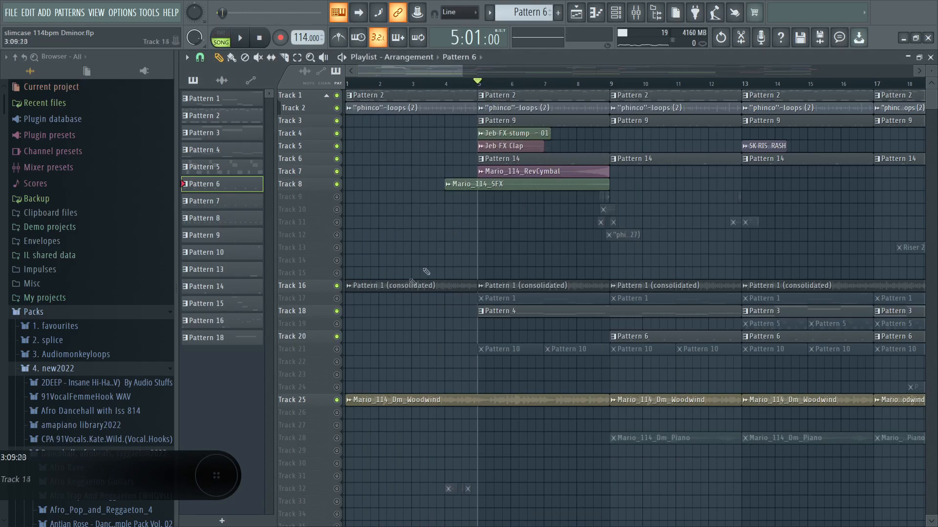
left_click(336, 349)
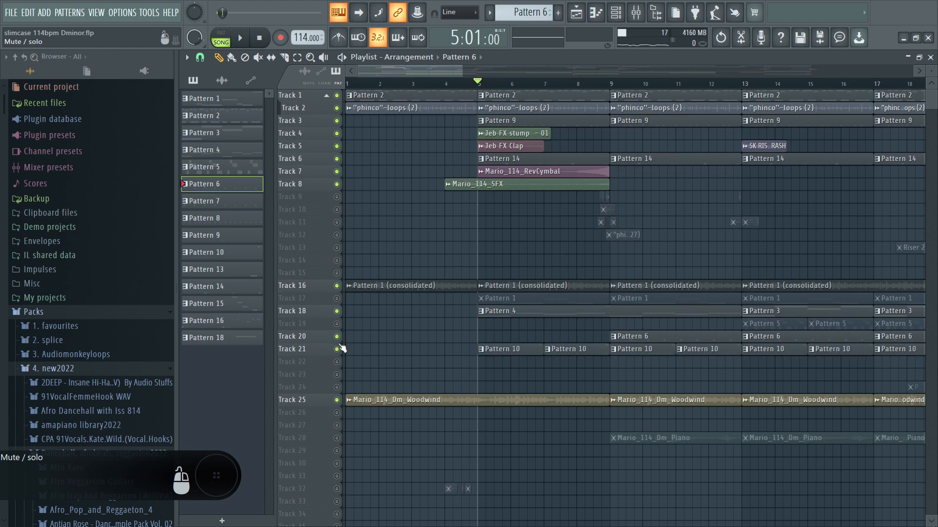
key("space")
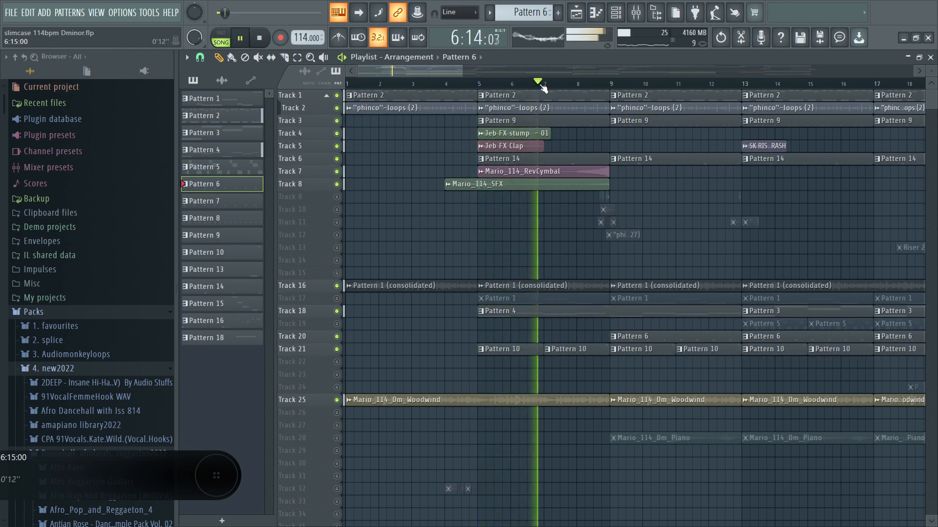
- Audition Track 21 soloed from bar 9, stop playback, and release the solo
right_click(336, 349)
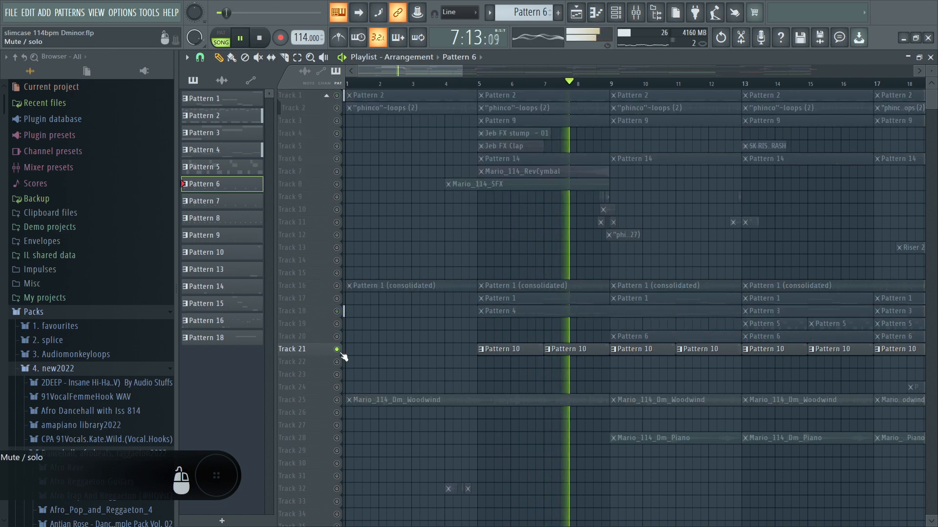
left_click(604, 87)
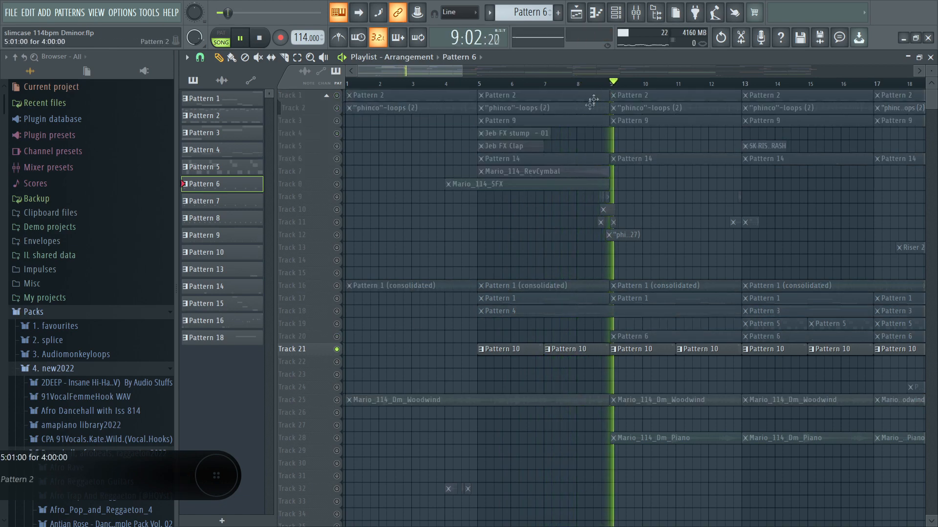
key("space")
right_click(337, 350)
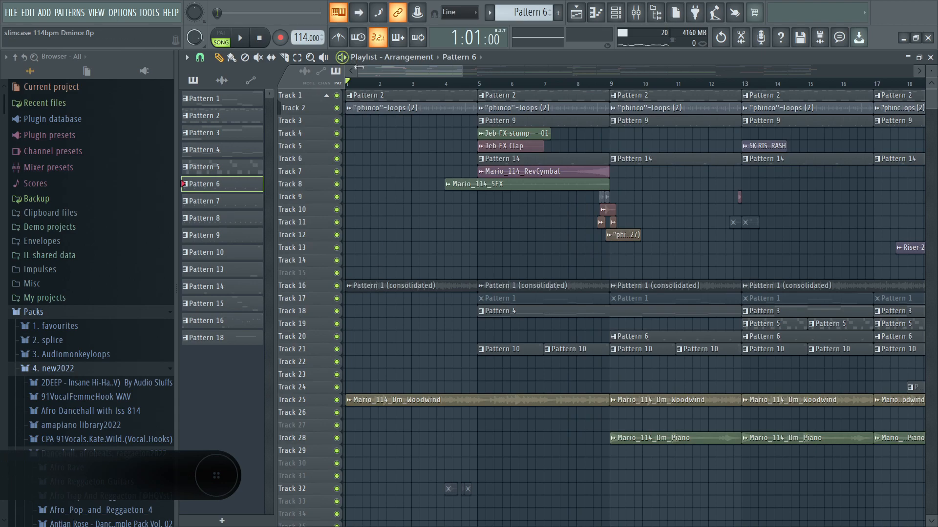
- Select all clips on Tracks 16 to 32 across the arrangement and shift them down one track
left_click(310, 58)
right_click(483, 174)
left_click(352, 324)
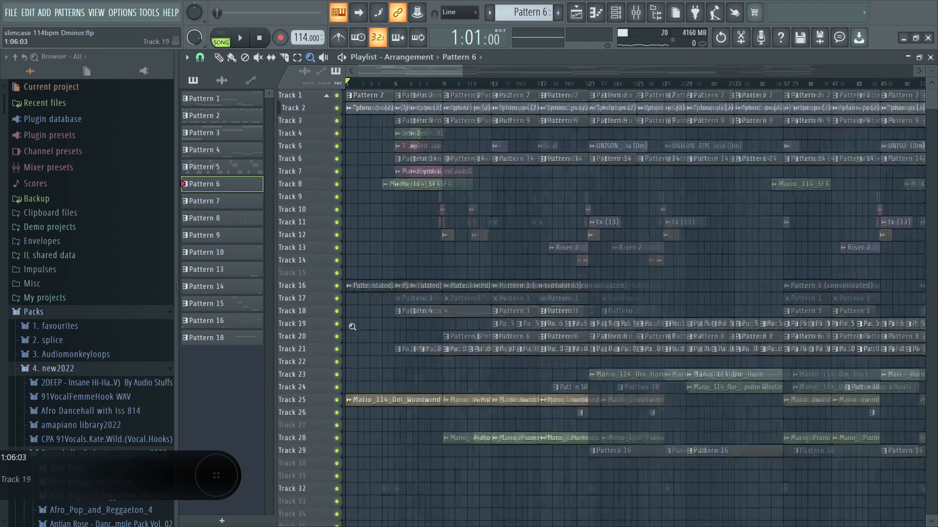
left_click_drag(434, 300, 652, 424)
right_click(558, 322)
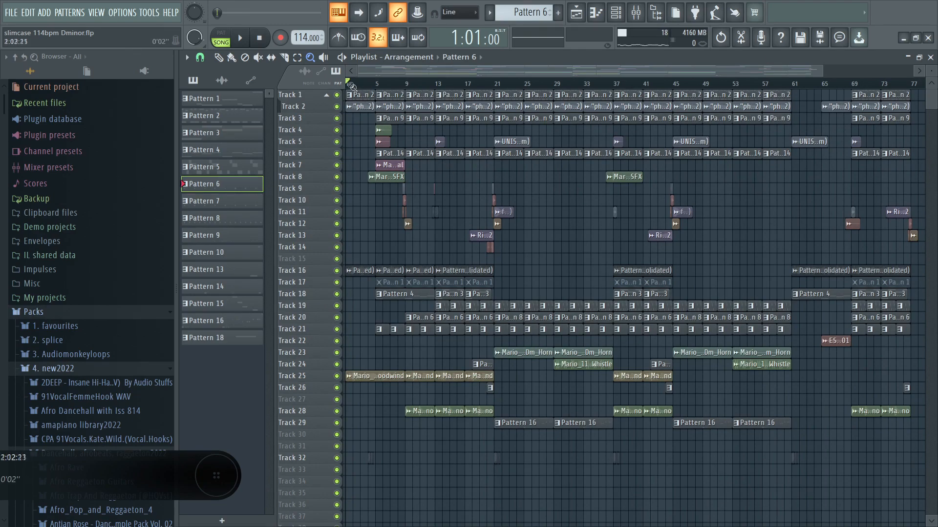
left_click_drag(345, 266, 368, 496)
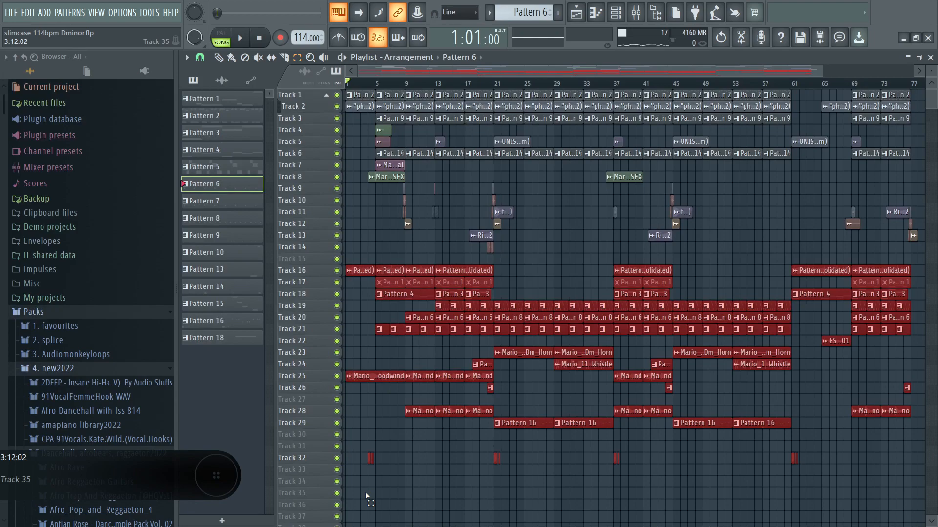
key("shift+Down")
left_click(402, 455)
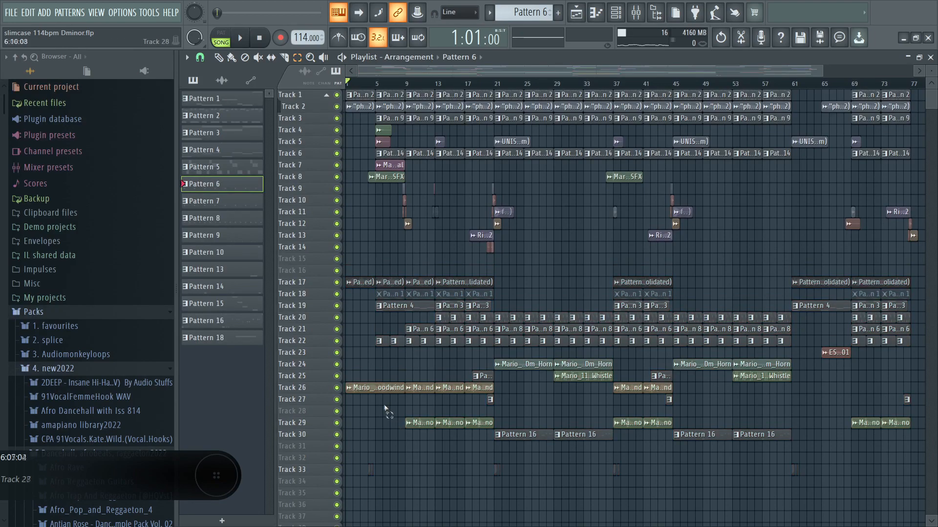
- Move all Pattern 10 clips from Track 22 up to the empty Track 15
left_click(310, 58)
left_click_drag(404, 197, 362, 376)
right_click(487, 335)
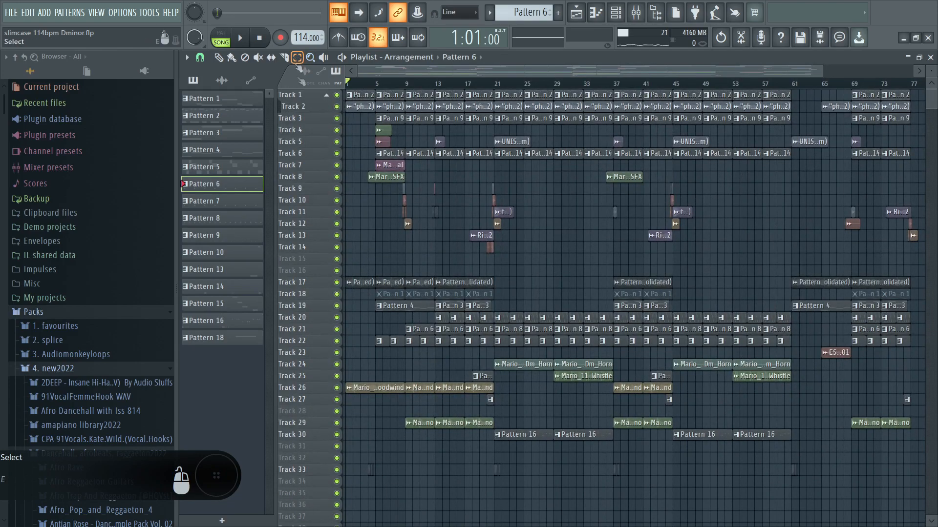
left_click(324, 340)
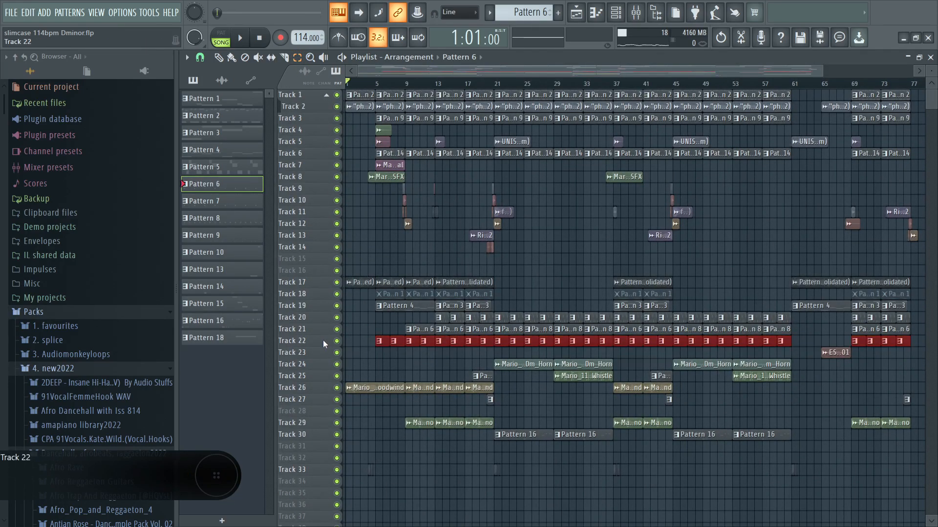
key("shift+Up")
key("shift+Up")
key("shift+Up")
key("shift+Up")
key("shift+Up")
key("shift+Up")
key("shift+Up")
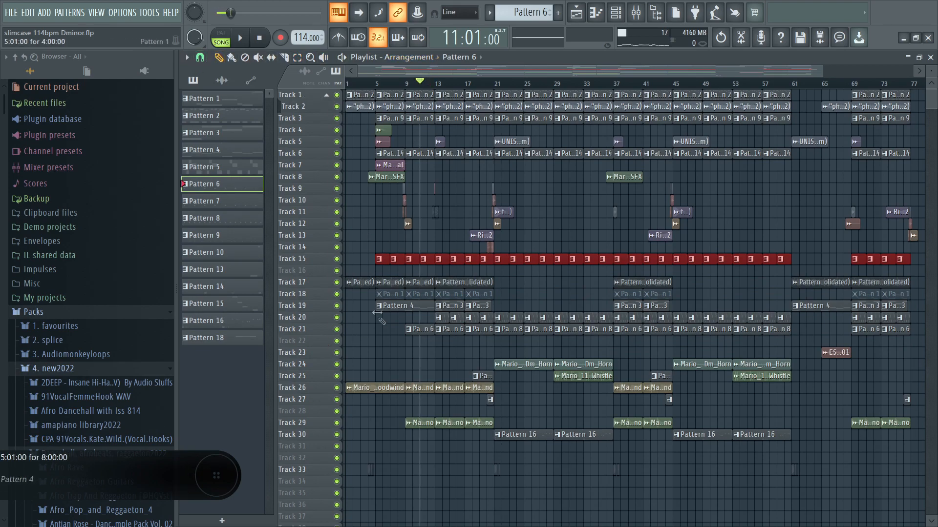
- Solo Track 21 and unmute Tracks 19 and 20 together with Tracks 1 to 8
right_click(342, 331)
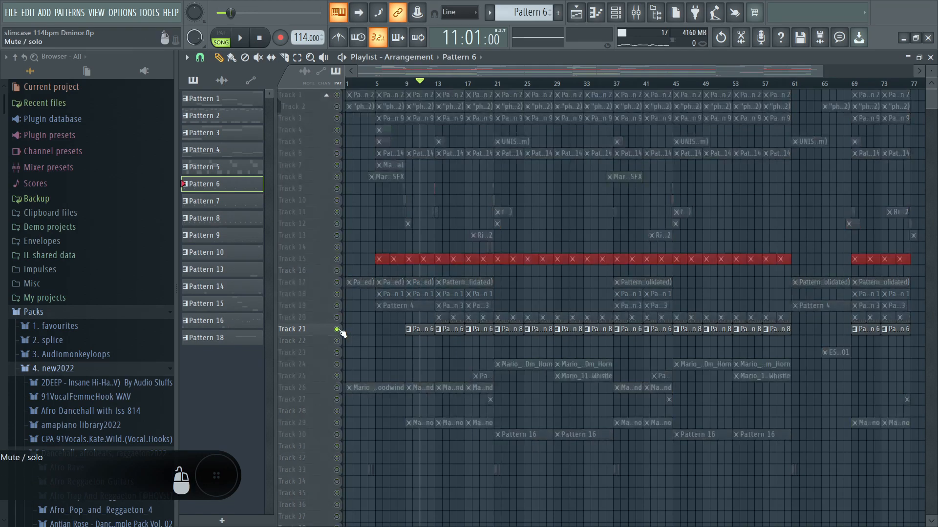
left_click(339, 318)
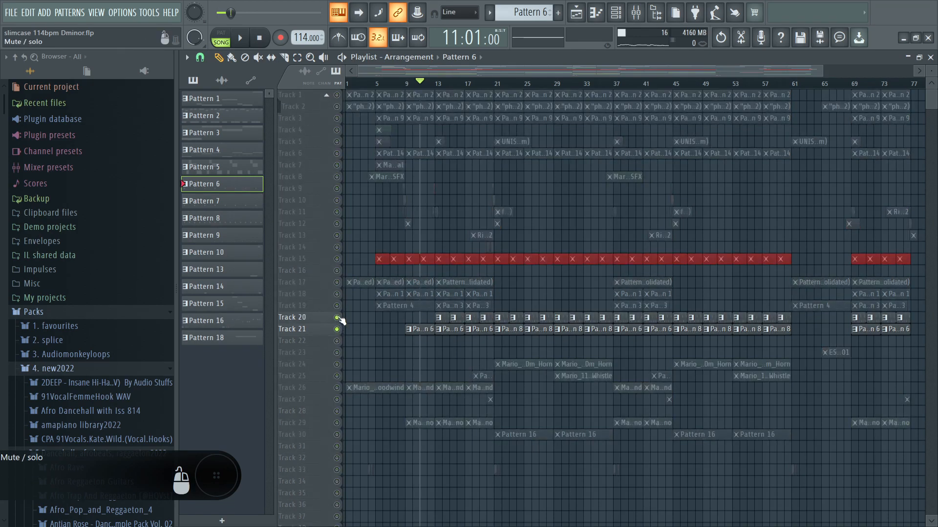
left_click(337, 307)
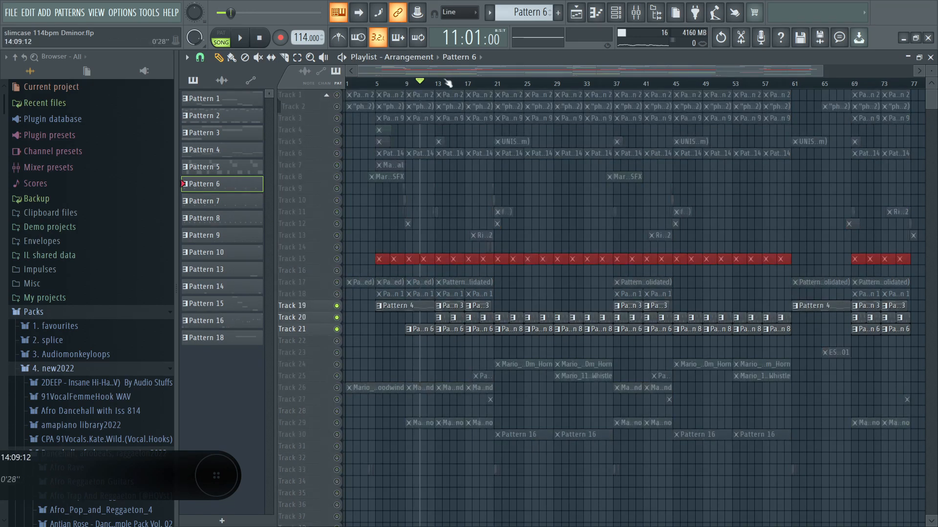
scroll(448, 84, "up", 3)
left_click(337, 94)
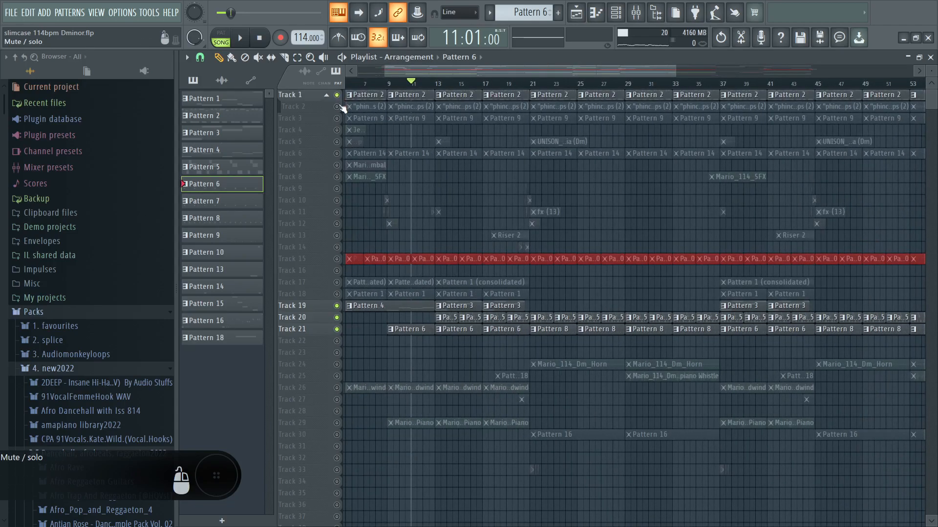
left_click_drag(343, 107, 341, 179)
scroll(469, 160, "down", 3)
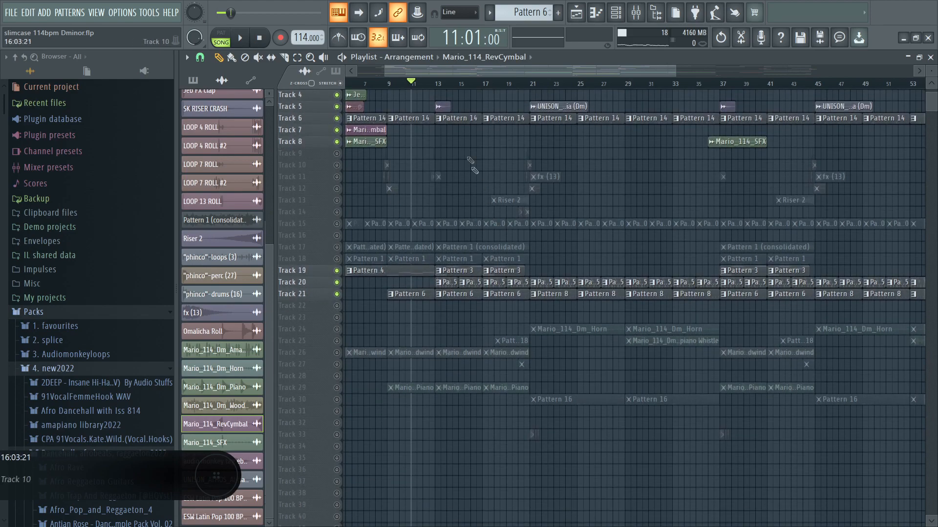
- Play the song from bar 9 and unmute Tracks 17 and 18
left_click_drag(454, 73, 423, 86)
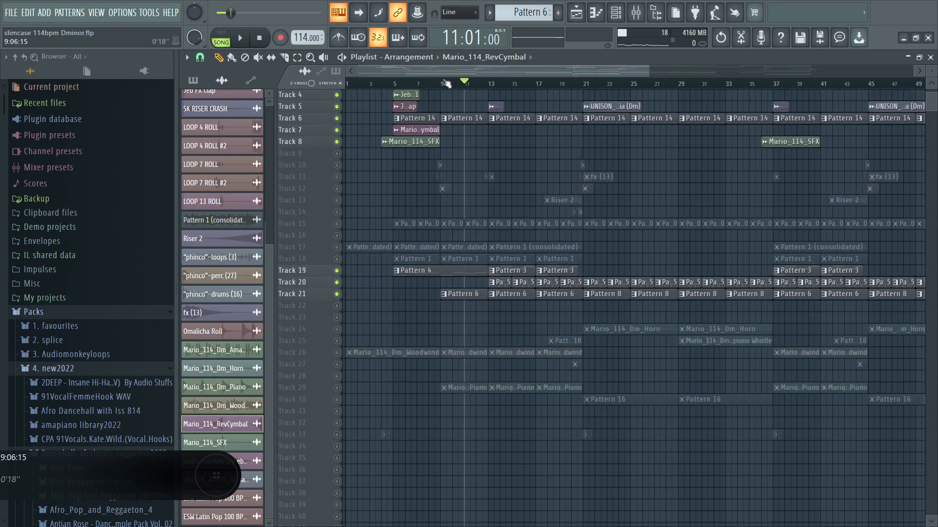
left_click(435, 83)
key("space")
left_click(336, 247)
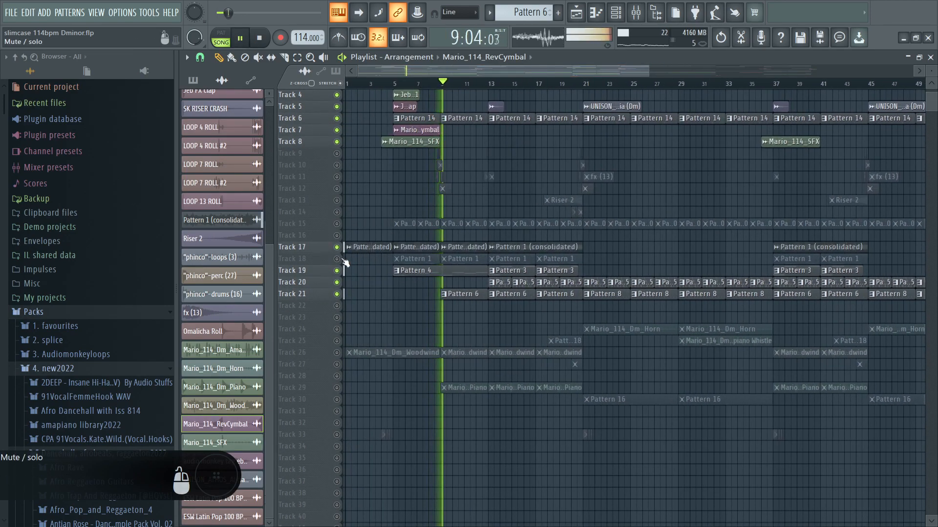
left_click(344, 259)
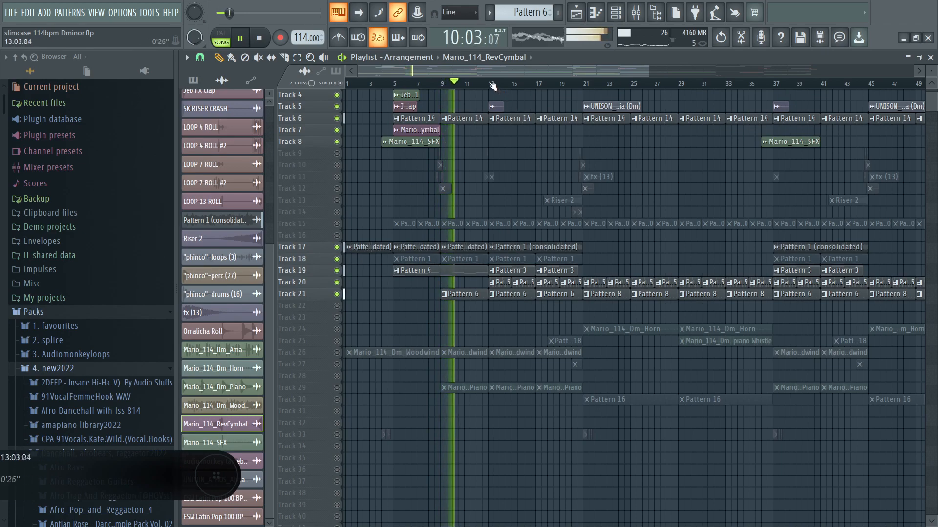
- Toggle Track 20 off and on during playback, and mute Tracks 21, 19, 18 and 17
left_click(337, 282)
left_click(337, 283)
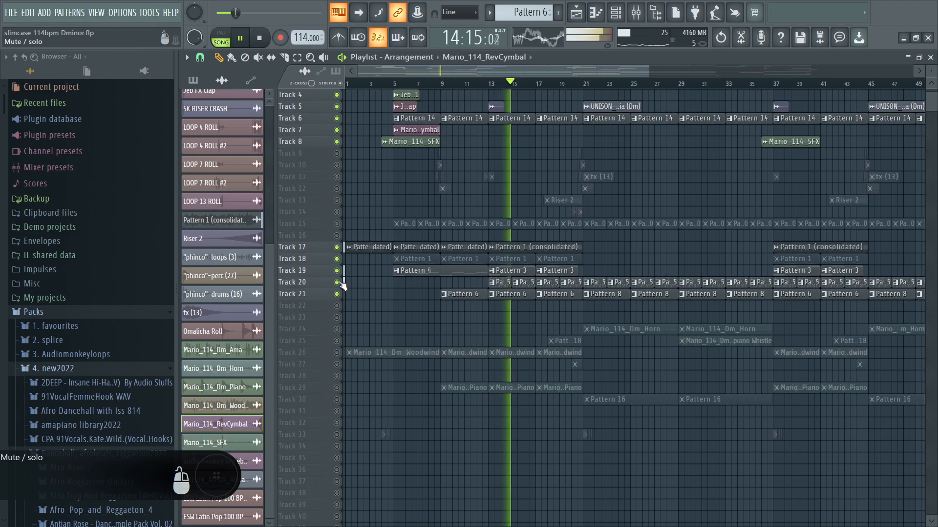
left_click(337, 294)
left_click(337, 270)
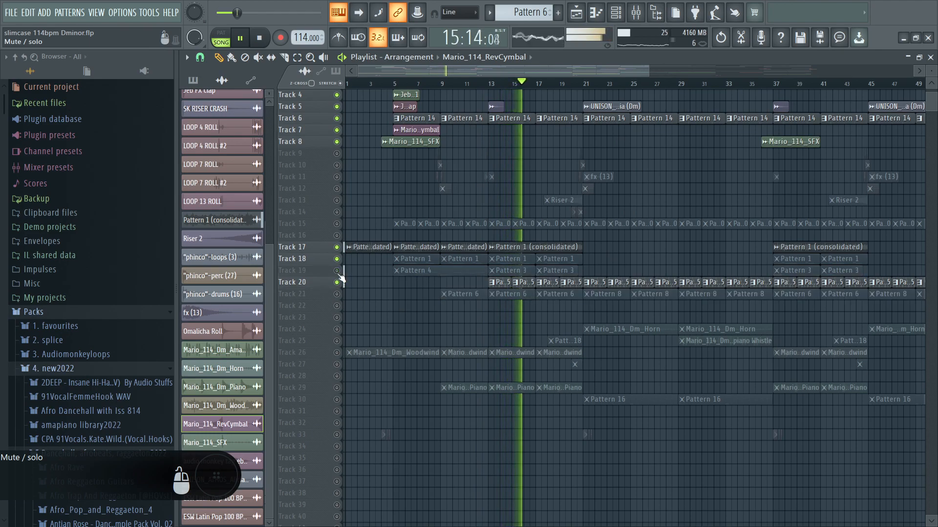
left_click(337, 259)
left_click(337, 247)
- View Pattern 5's Kontakt Portable x64 #5 notes in the piano roll, close it, and stop playback
double_click(506, 283)
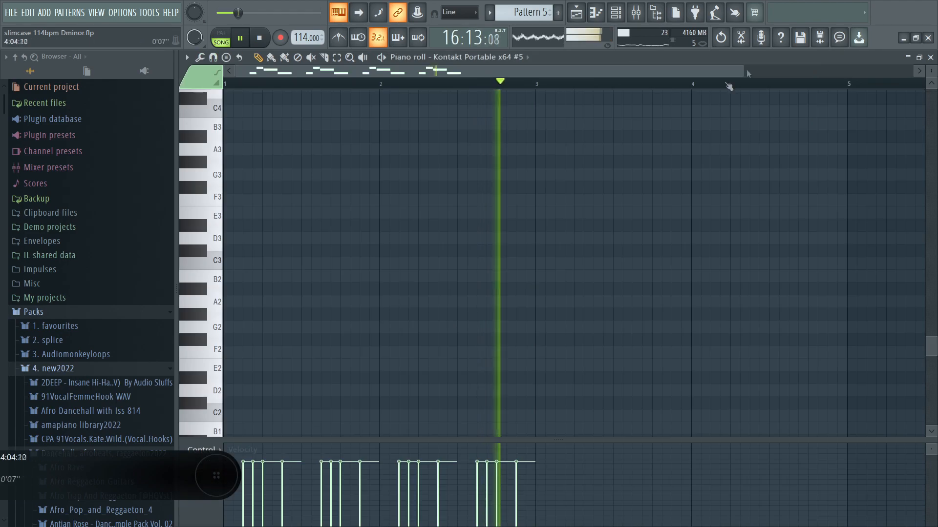
left_click(930, 58)
key("space")
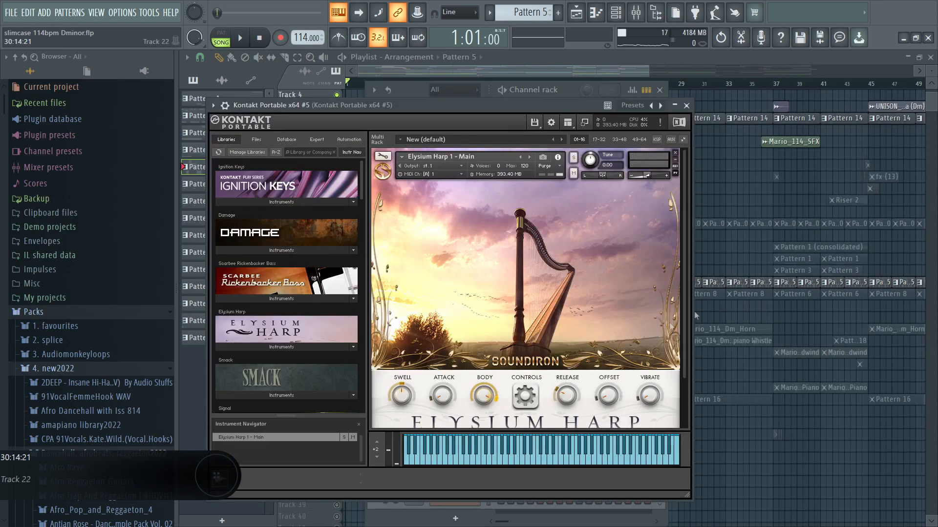
- Show the detailed channel settings of Kontakt Portable x64 #5, then close the instrument and the channel rack
left_click(224, 105)
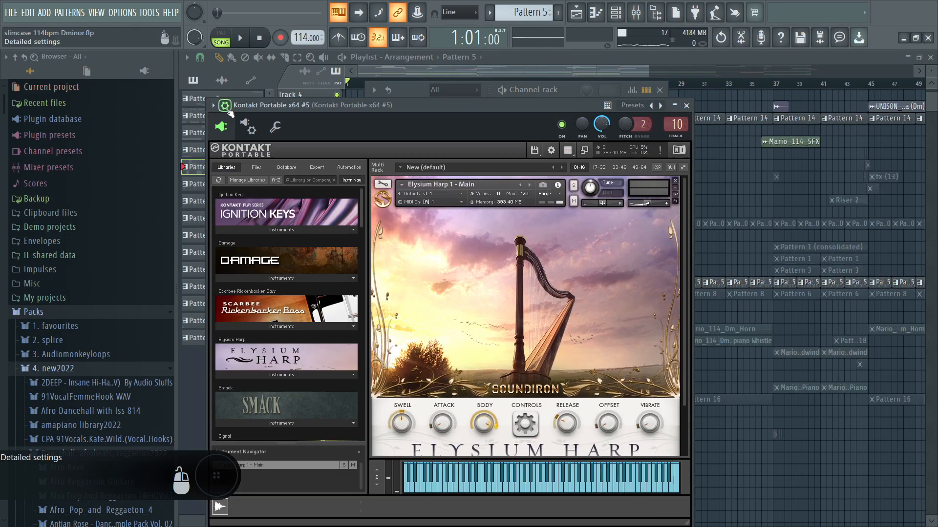
left_click(686, 106)
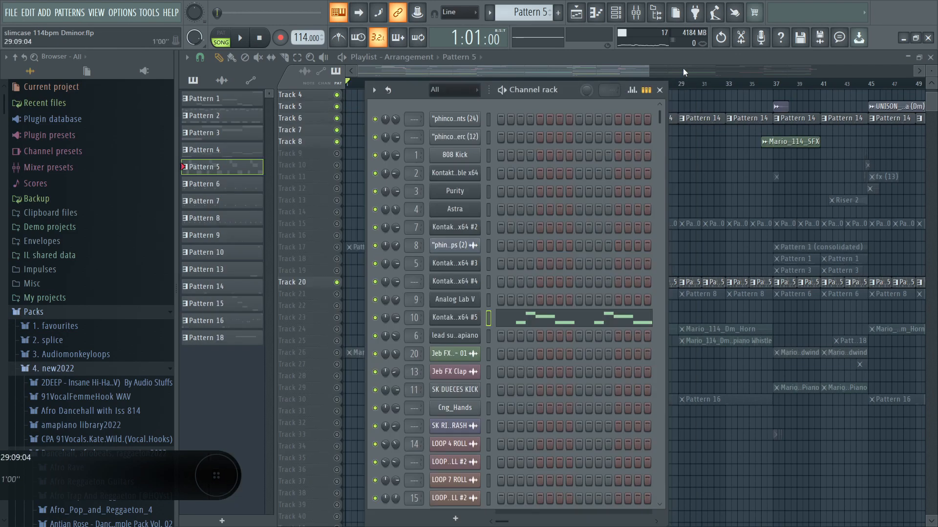
left_click(676, 57)
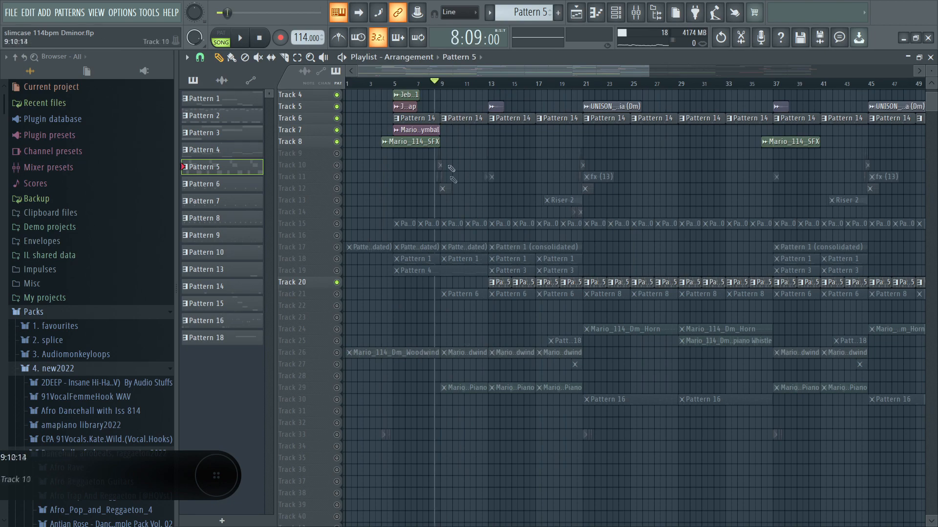
scroll(479, 226, "up", 1)
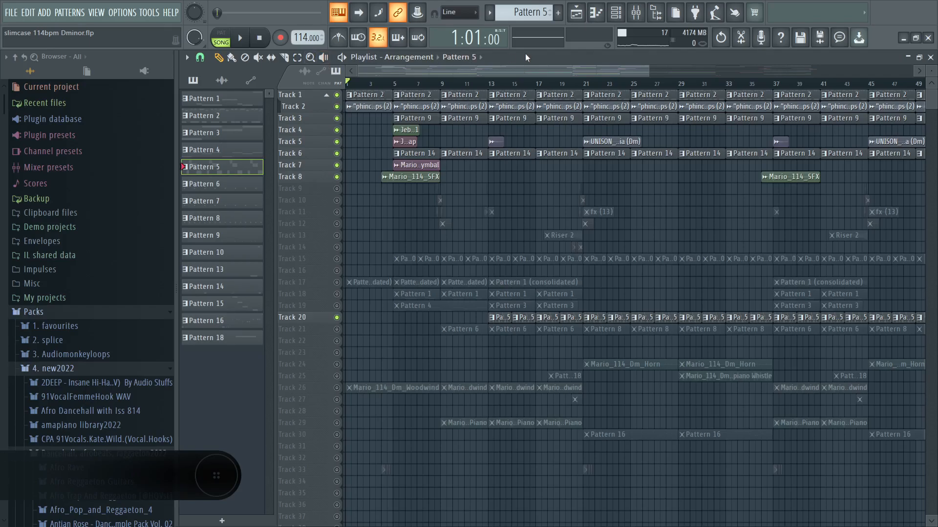
- Unmute all playlist tracks and set the playhead to bar 9
right_click(337, 141)
scroll(502, 88, "up", 4)
scroll(456, 97, "down", 9)
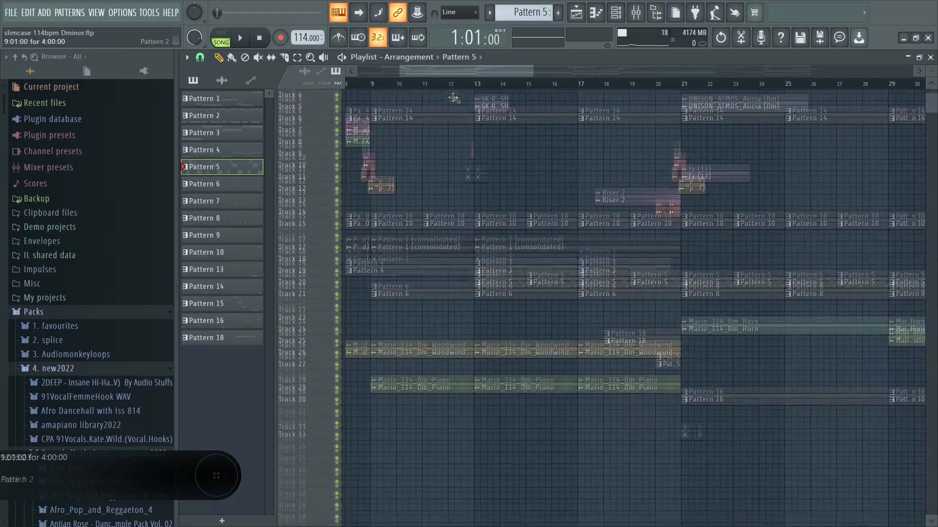
scroll(503, 119, "up", 8)
scroll(554, 82, "down", 3)
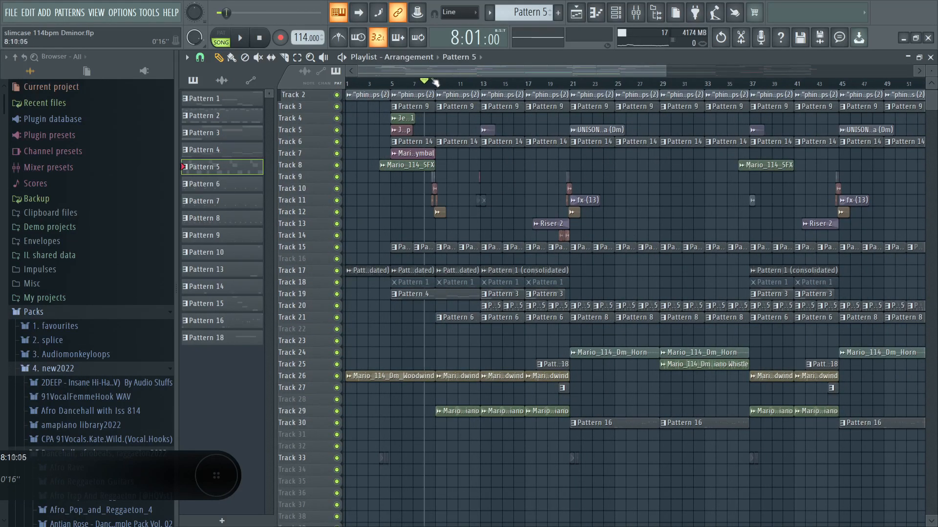
scroll(436, 82, "up", 2)
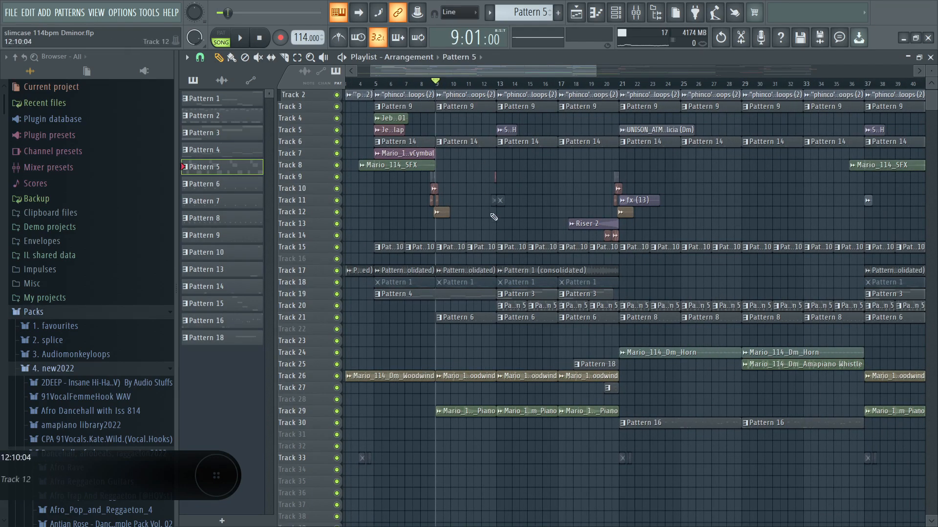
- Solo Track 29 and inspect the Mario_114_Dm_Piano clip's settings and mixer track during playback
right_click(342, 411)
key("space")
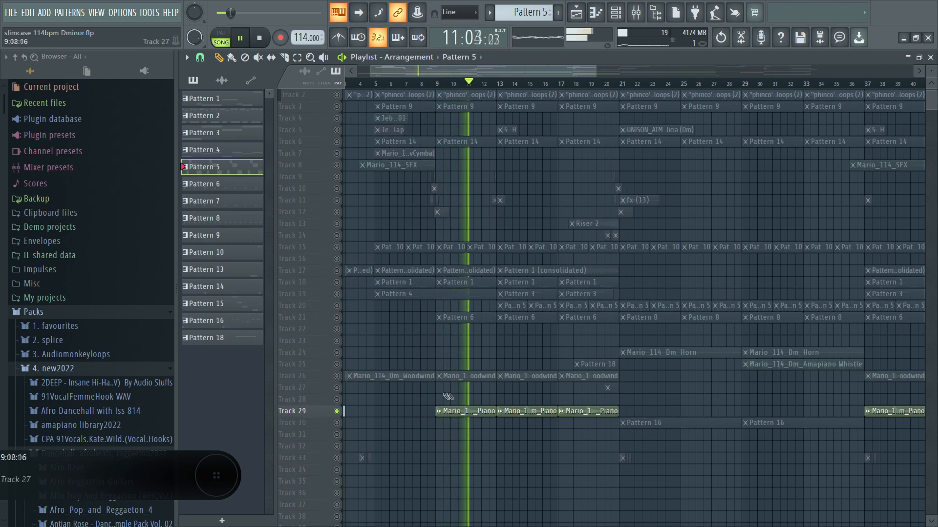
double_click(482, 412)
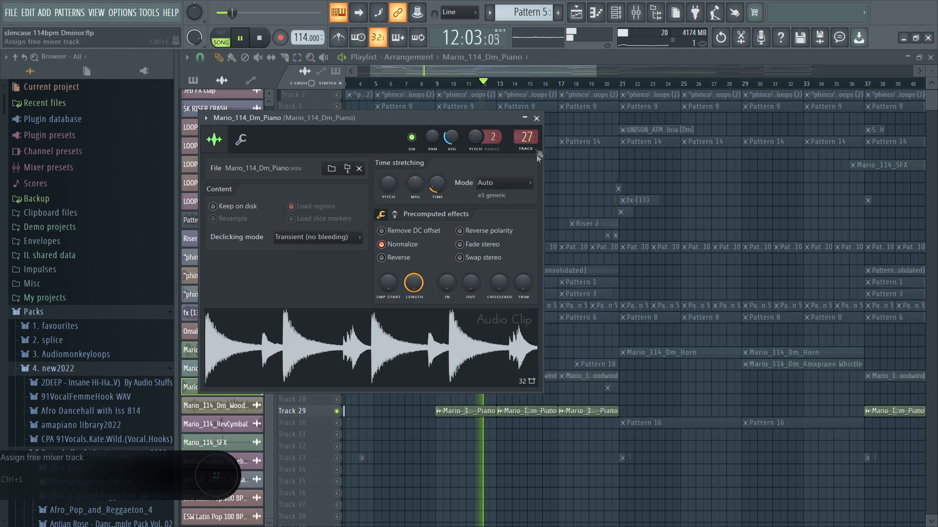
left_click(536, 118)
left_click(635, 12)
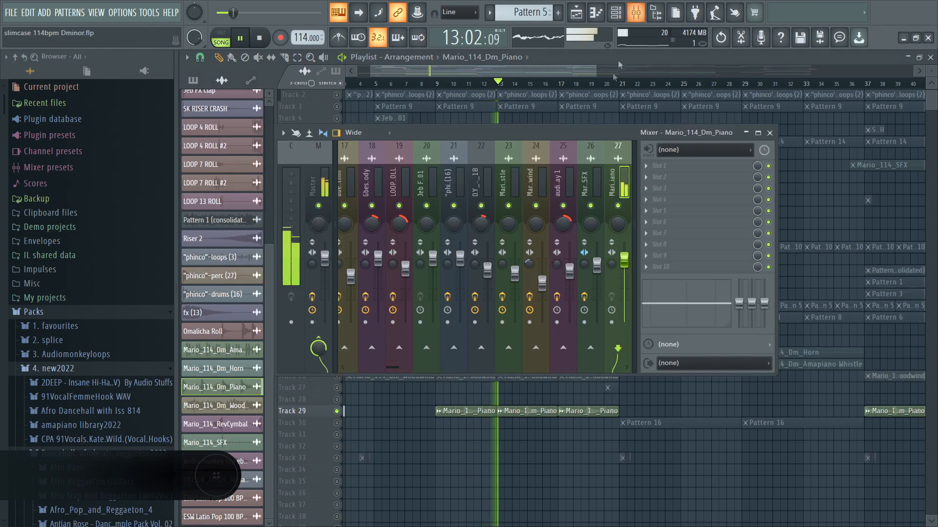
left_click(769, 133)
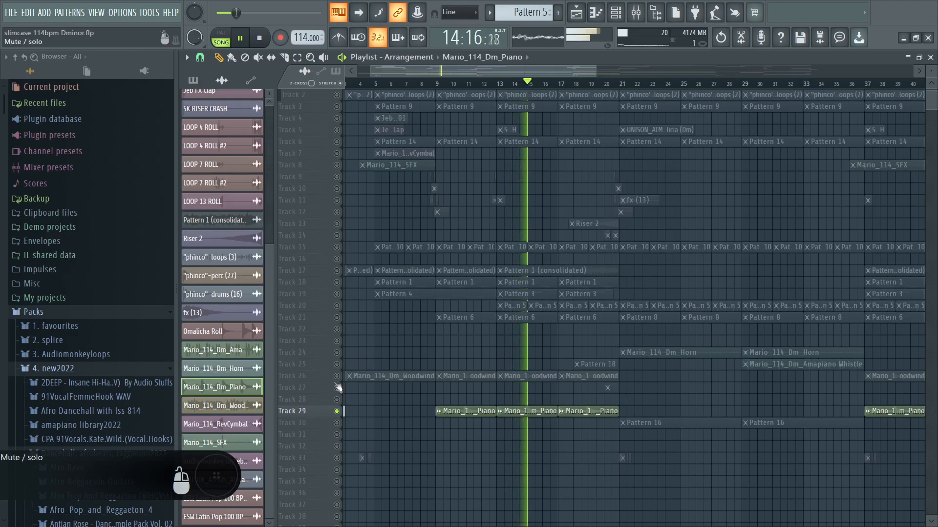
key("space")
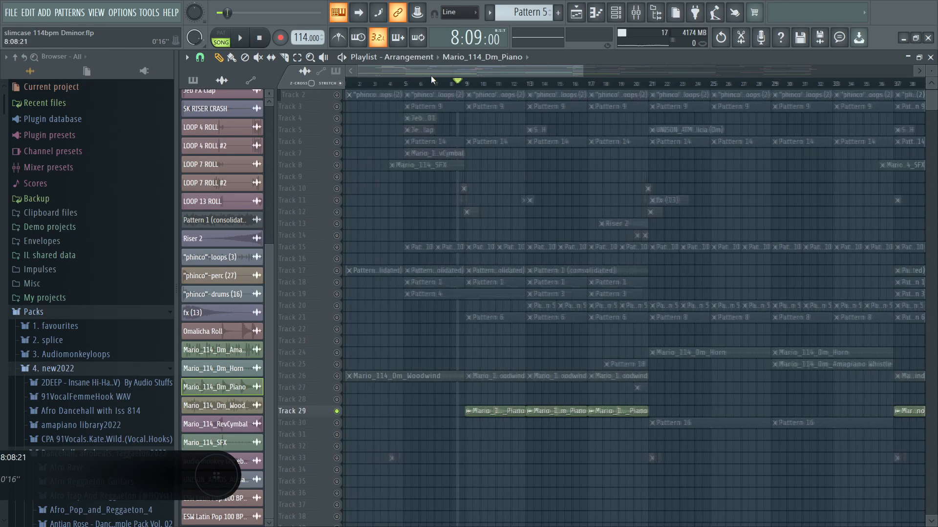
- Unmute Tracks 9 to 12 and play them with Track 29 from the fills just before bar 9
scroll(463, 83, "up", 4)
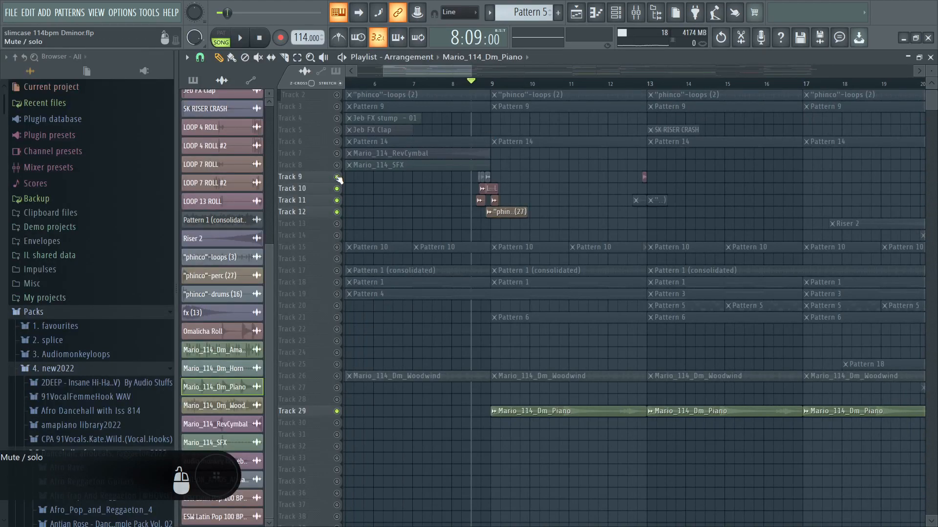
key("space")
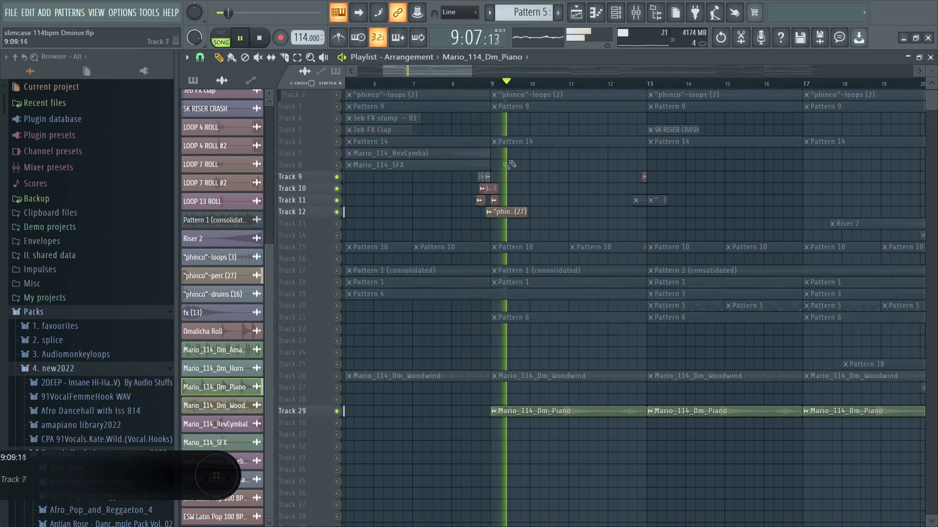
left_click(455, 84)
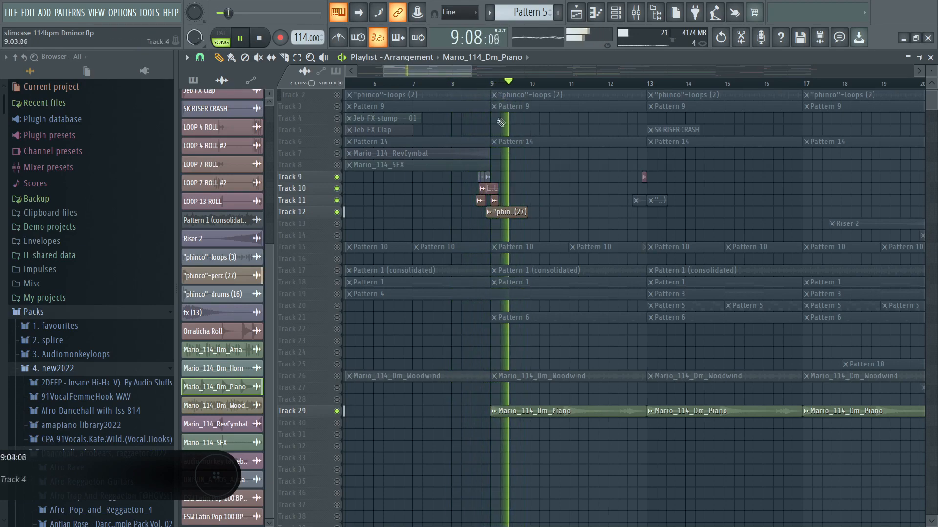
key("space")
- Unmute Tracks 1 to 8 alongside the active fill and piano tracks
scroll(501, 117, "up", 1)
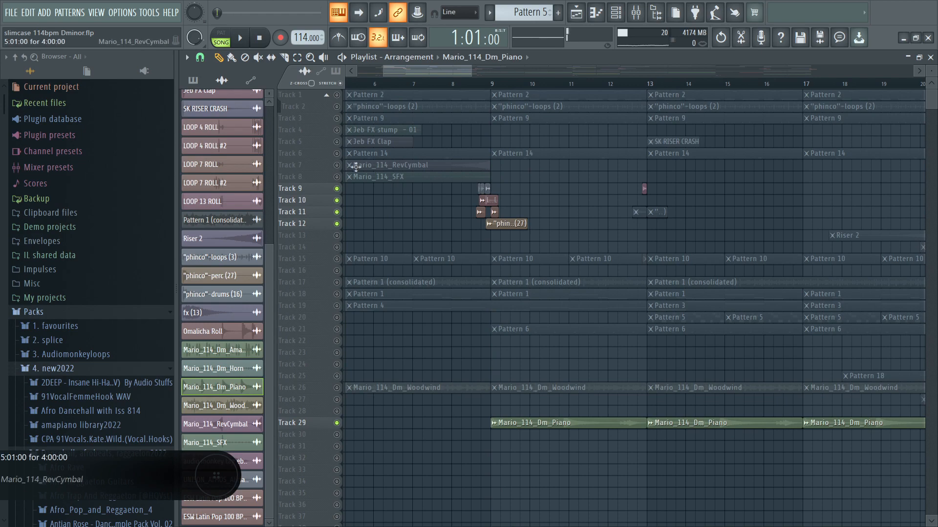
left_click(337, 176)
left_click(336, 165)
left_click(337, 154)
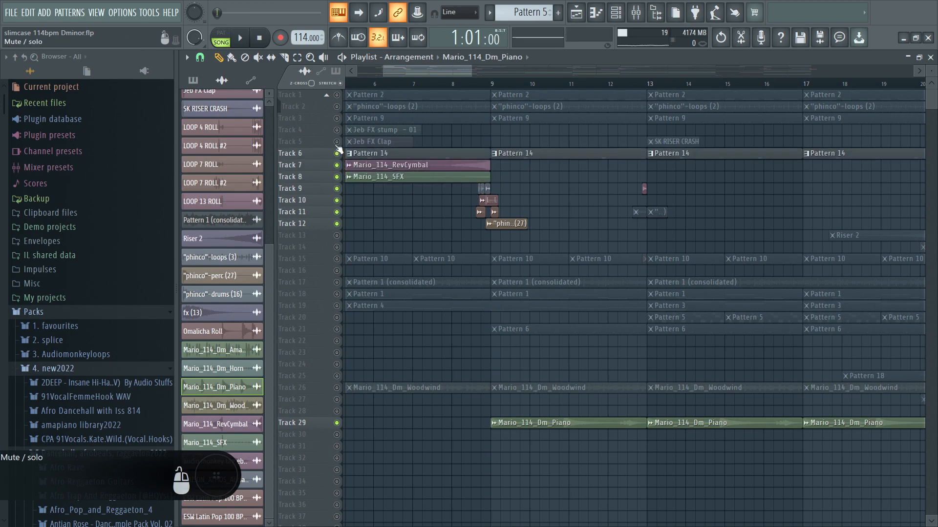
left_click(336, 118)
left_click(336, 95)
left_click(336, 107)
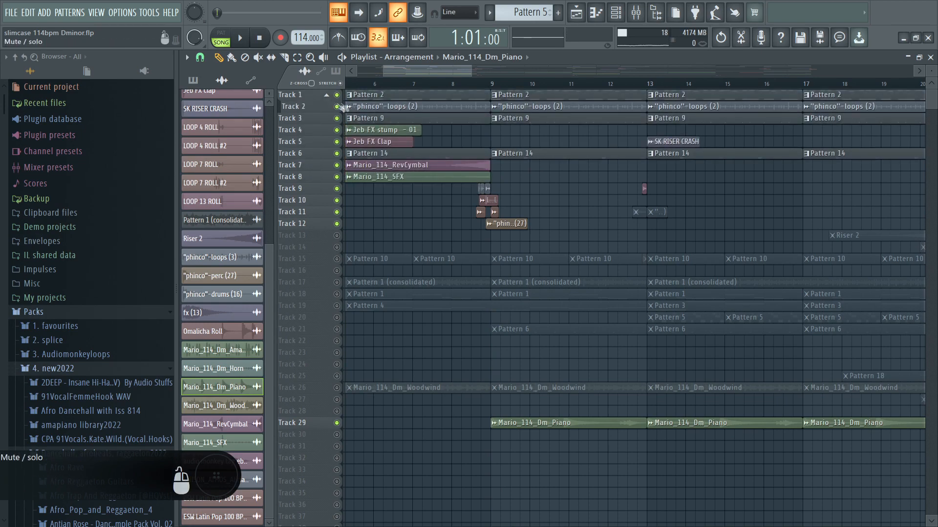
- Play Tracks 1 to 12 with the piano on Track 29 from about bar 4, past bar 9, and stop playback
left_click_drag(399, 69, 383, 69)
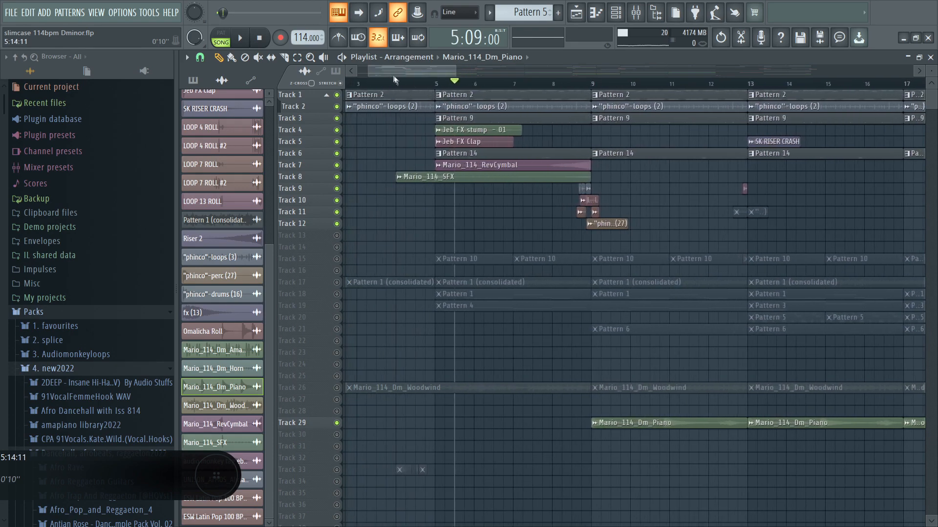
left_click(414, 82)
key("space")
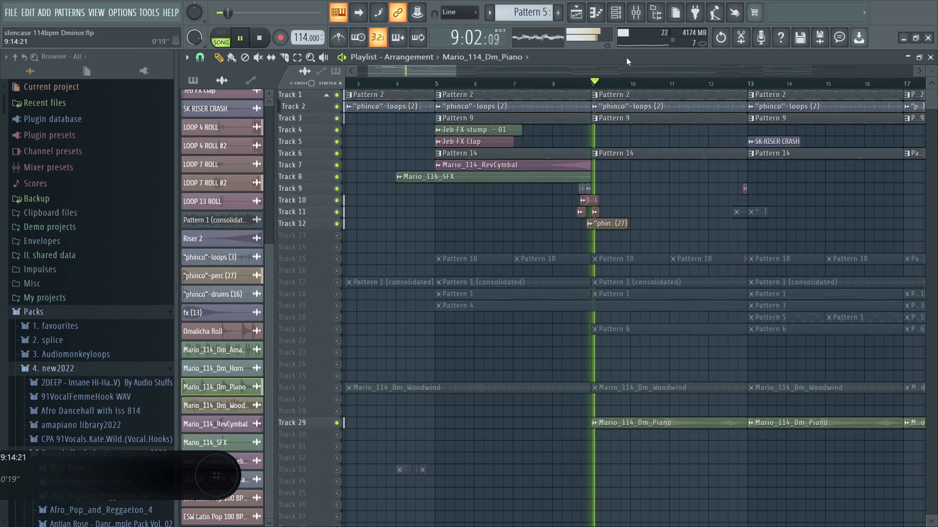
left_click(310, 58)
right_click(588, 212)
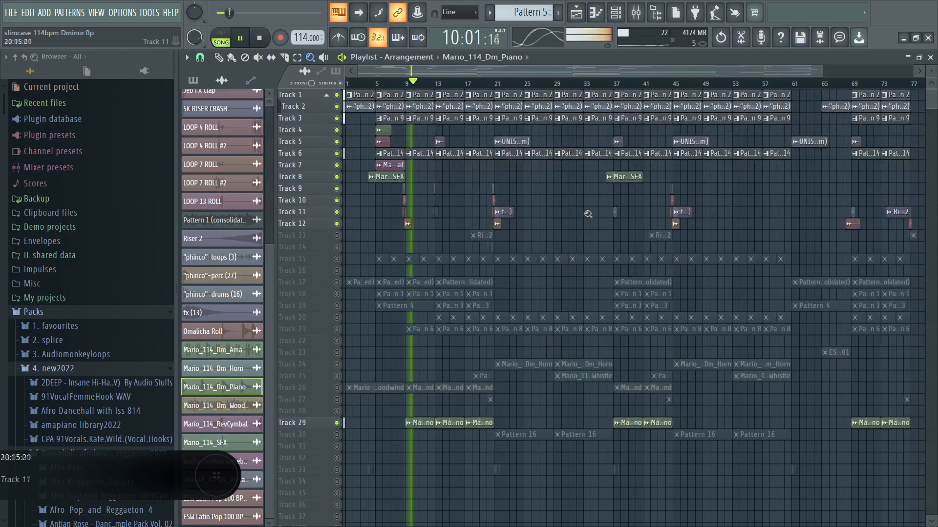
key("space")
- Unmute all playlist tracks and audition the full arrangement from about bar 20 through the section after bar 21
right_click(337, 224)
right_click(337, 224)
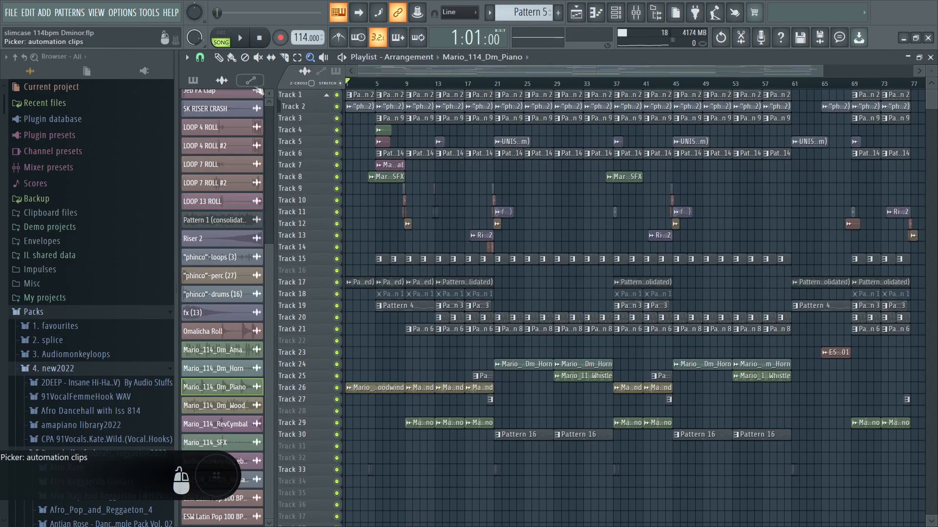
scroll(487, 89, "up", 5)
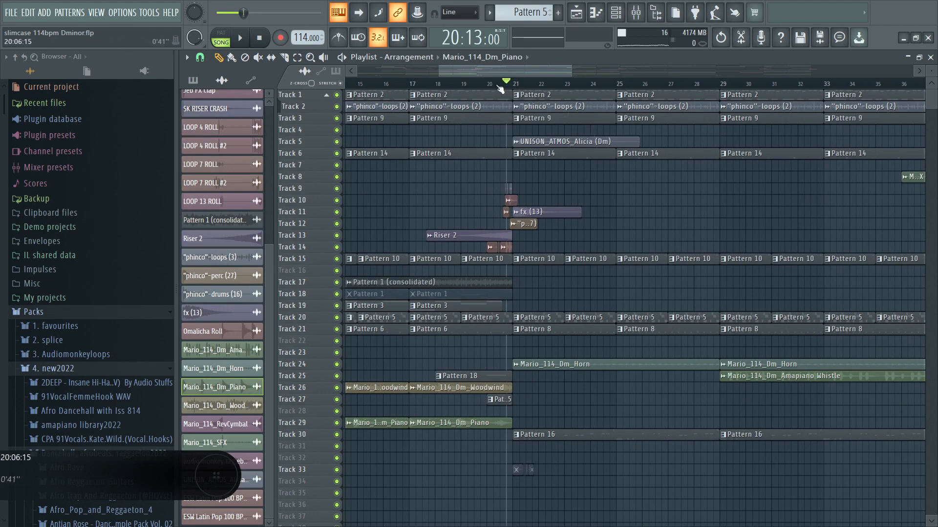
key("space")
left_click(483, 85)
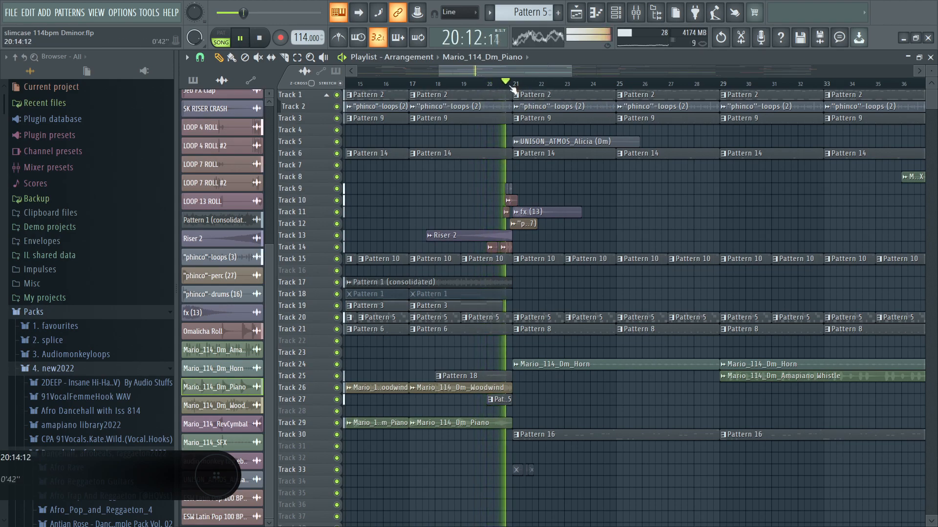
scroll(508, 89, "up", 3)
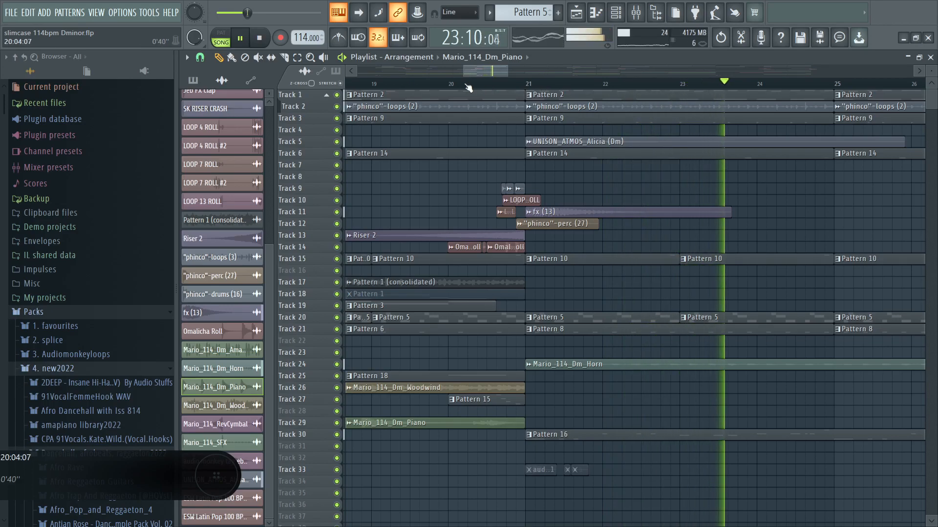
left_click_drag(464, 75, 440, 74)
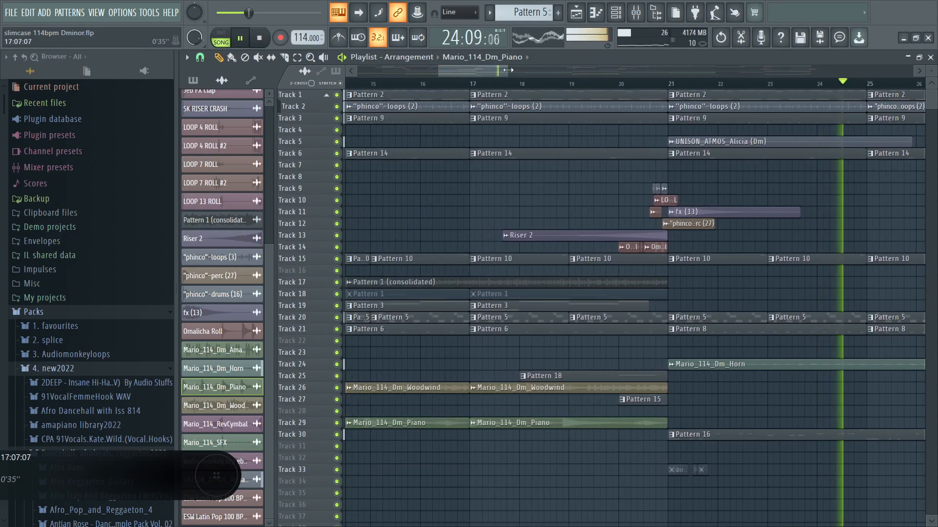
left_click_drag(507, 72, 655, 63)
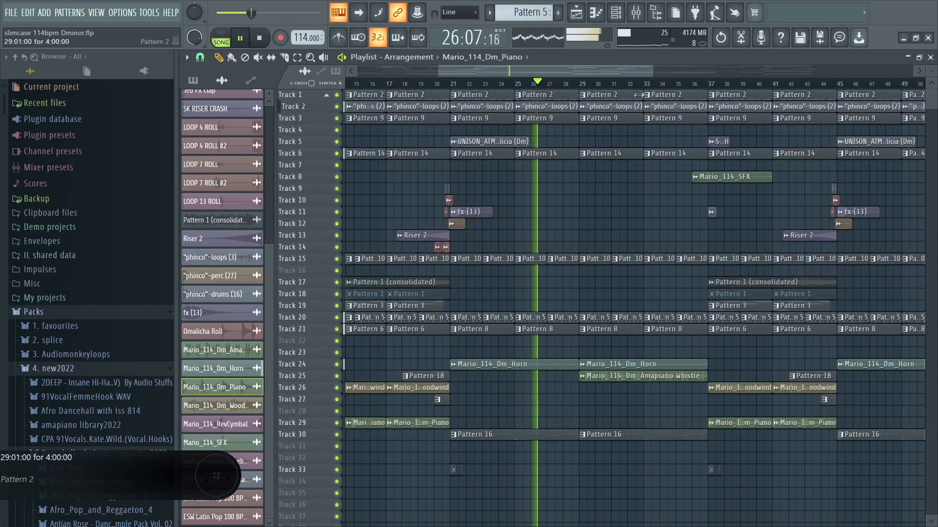
left_click_drag(648, 72, 496, 89)
left_click_drag(628, 70, 757, 70)
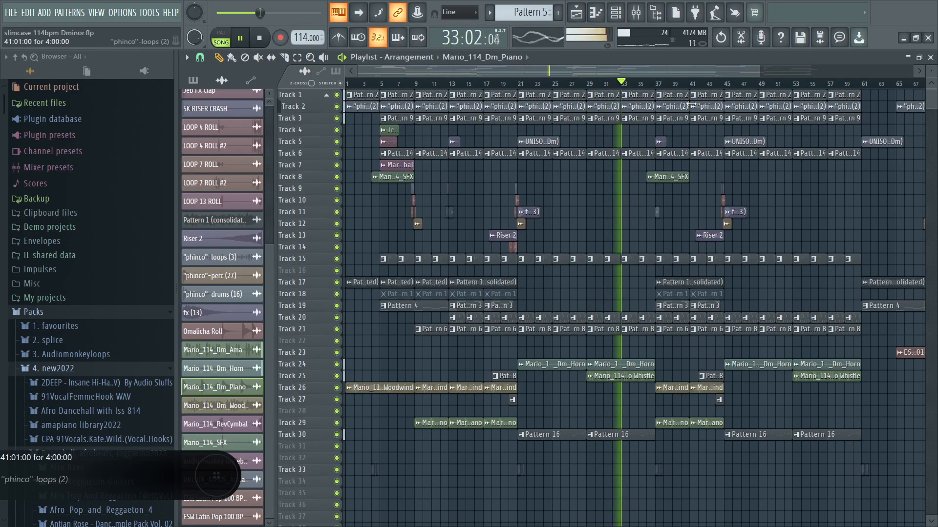
key("space")
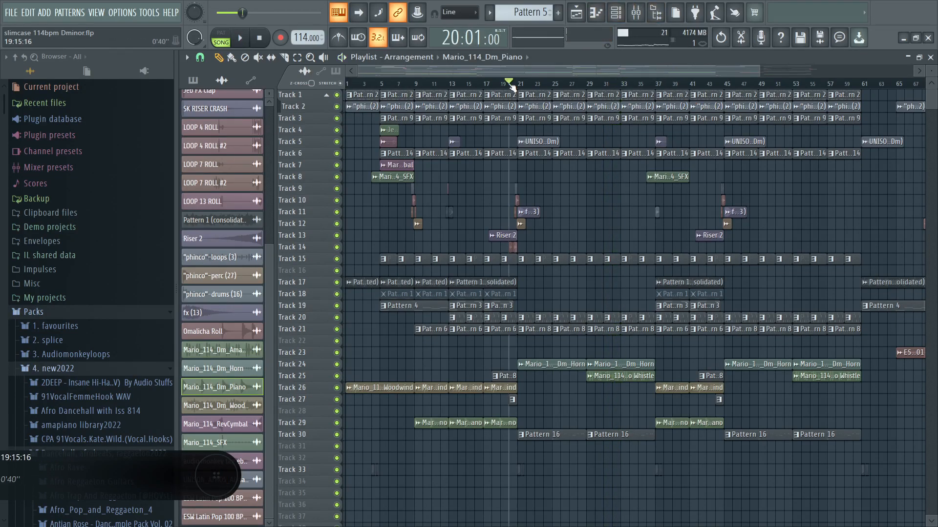
- Solo Track 27, unmute Tracks 7 to 11 with it, and play the transition from bar 20 to bar 21
scroll(512, 87, "up", 8)
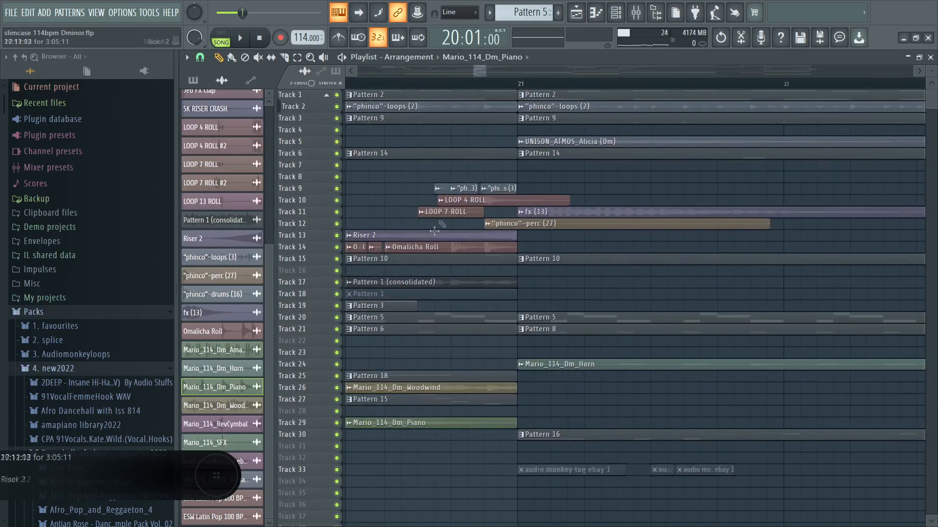
left_click_drag(480, 72, 475, 74)
right_click(336, 400)
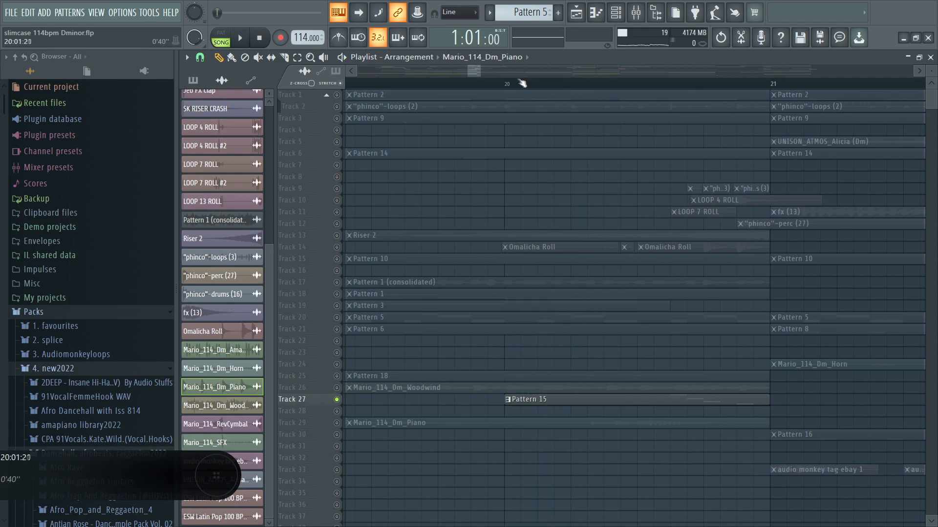
left_click(337, 212)
left_click(336, 200)
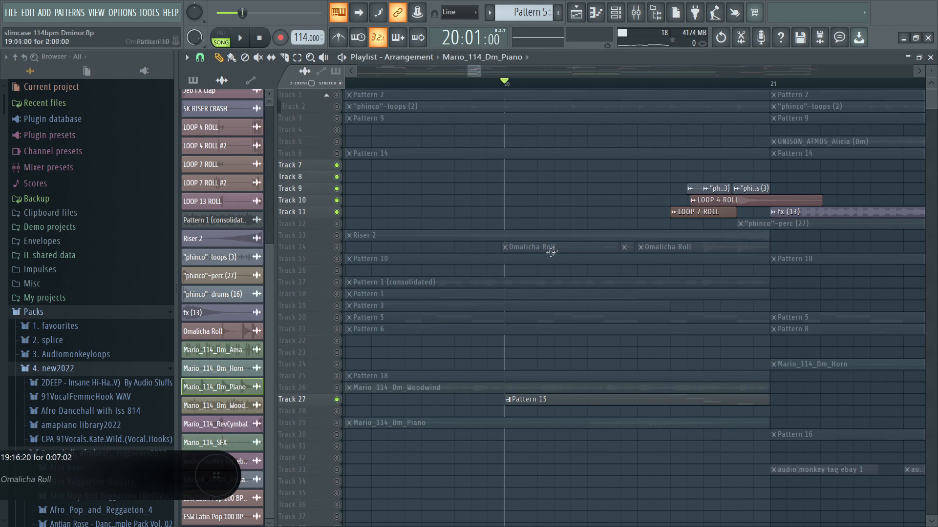
key("space")
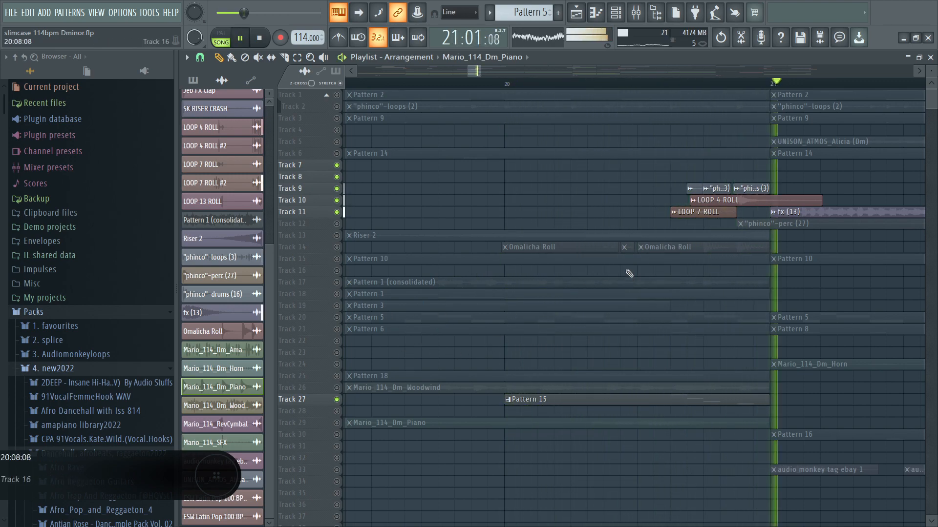
key("space")
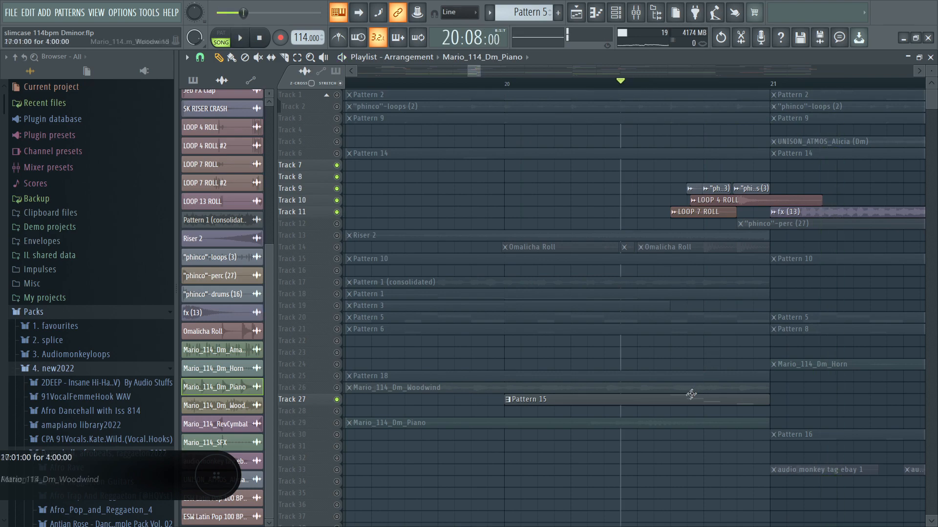
- View Pattern 15's O.Y_ALDP_Log Drum_18 notes in the piano roll
double_click(691, 399)
right_click(350, 58)
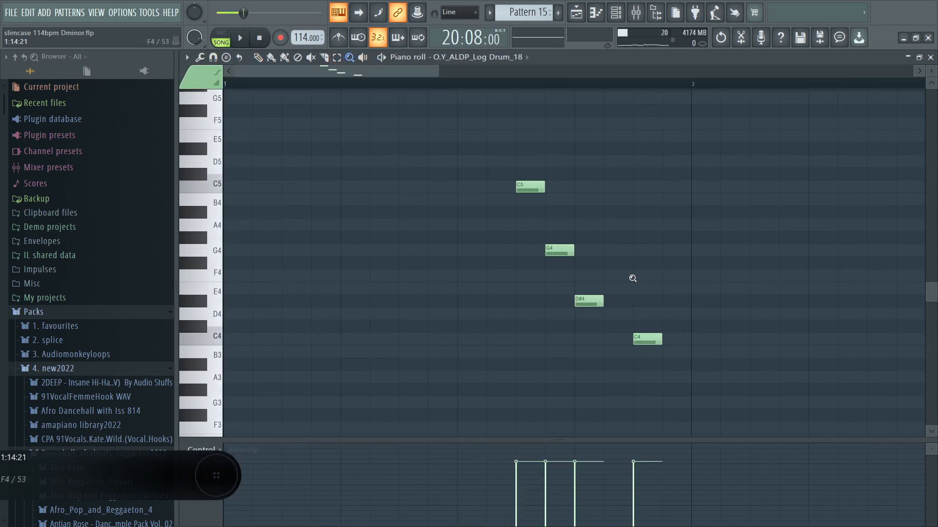
- Audition Pattern 15's log drum notes in the piano roll, stop playback and return to the playlist
left_click(257, 58)
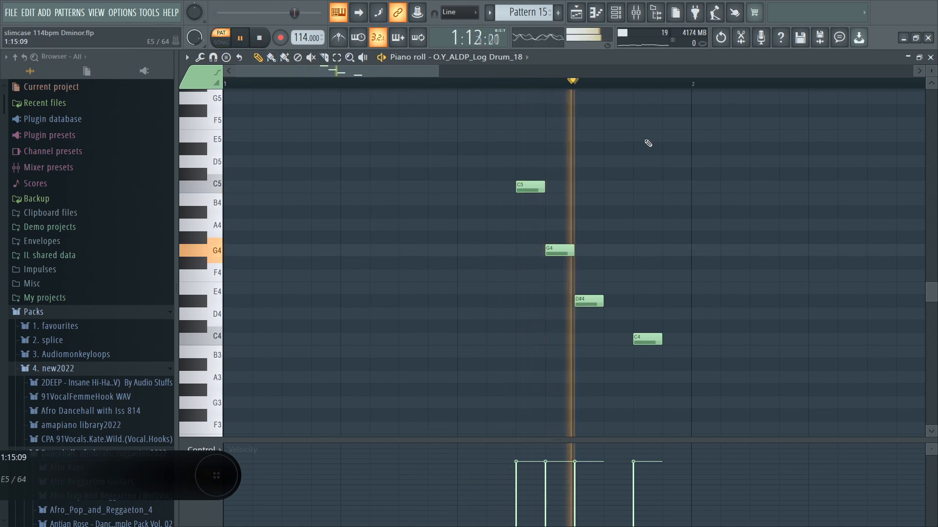
key("space")
left_click(591, 18)
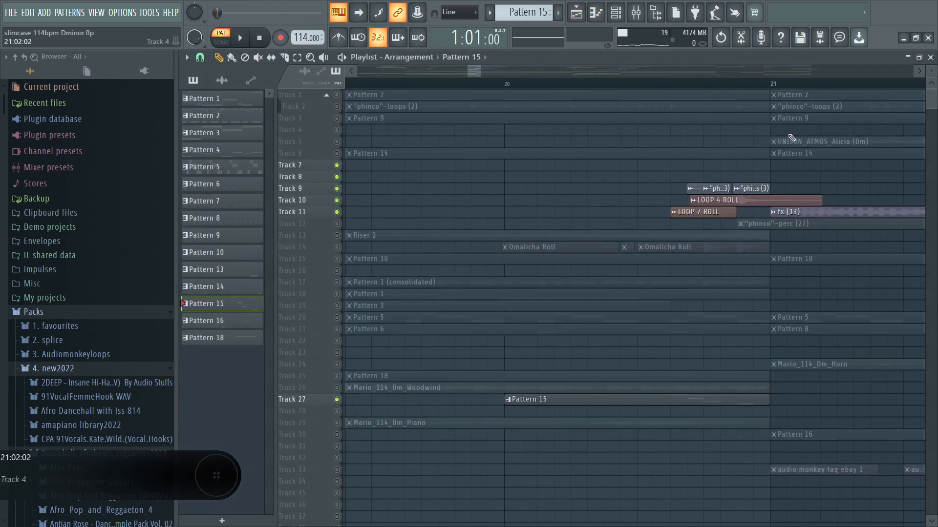
- Unmute Track 30, play from just before bar 21, bring in Tracks 1 to 3 during playback, and stop
left_click(920, 71)
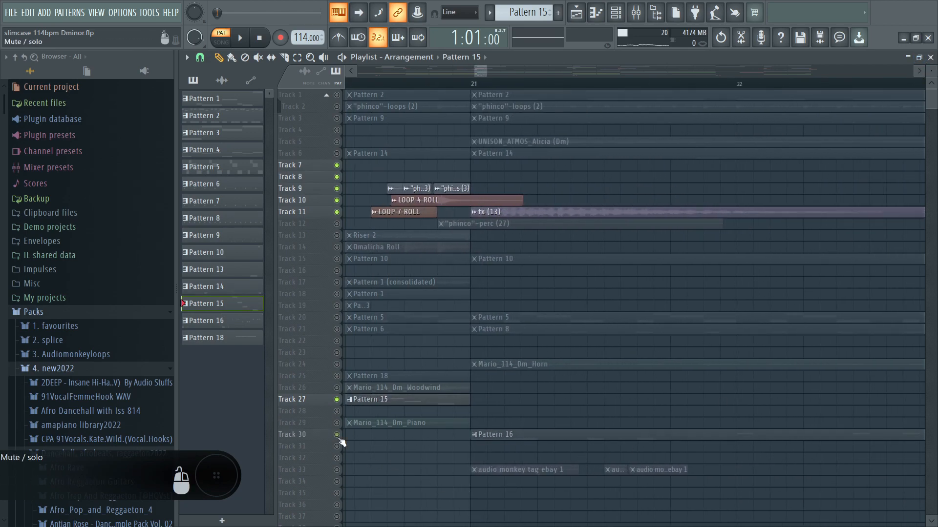
left_click(467, 85)
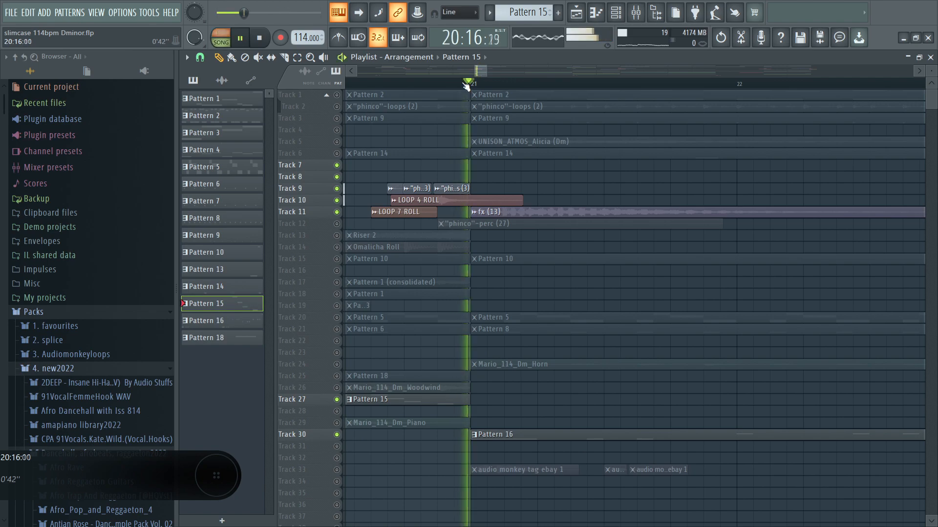
left_click(337, 106)
left_click(337, 95)
left_click(337, 118)
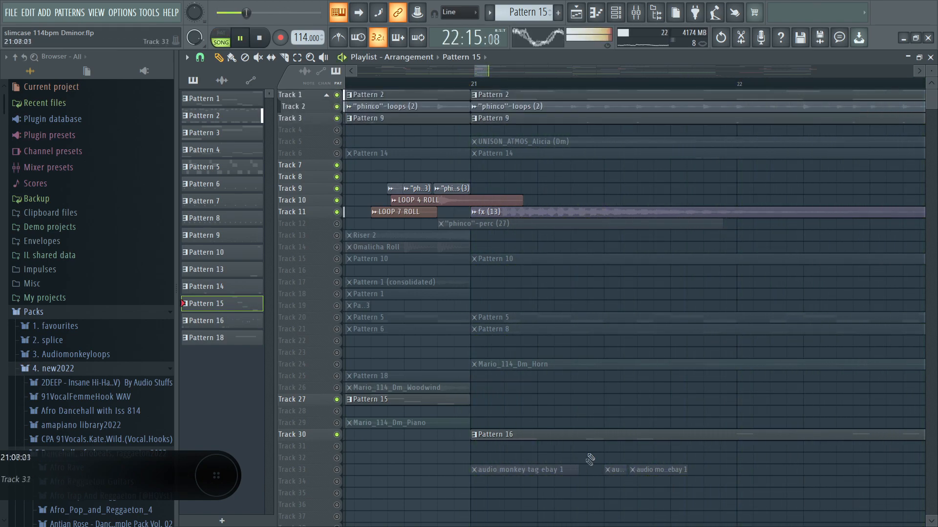
key("space")
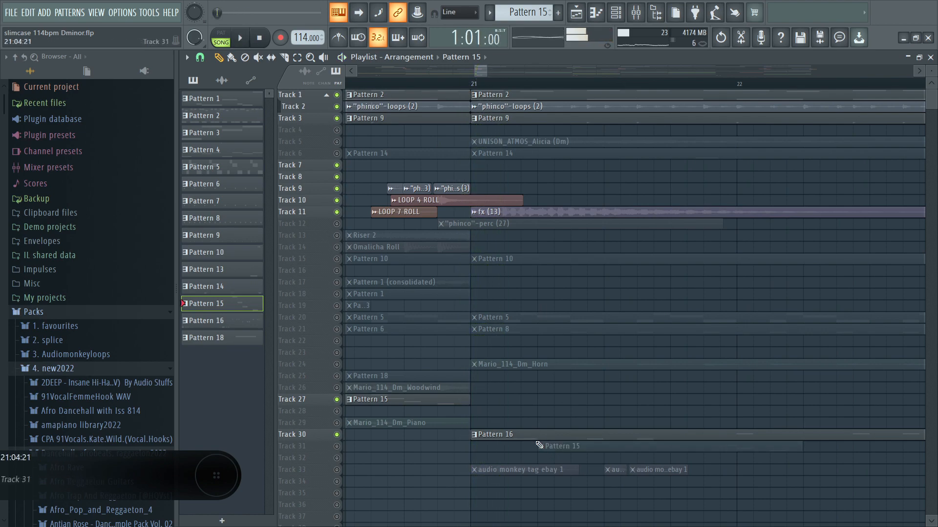
- Open Pattern 16's O.Y_ALDP_Log Drum_18 notes in the piano roll and view them while the song plays from bar 21
right_click(550, 445)
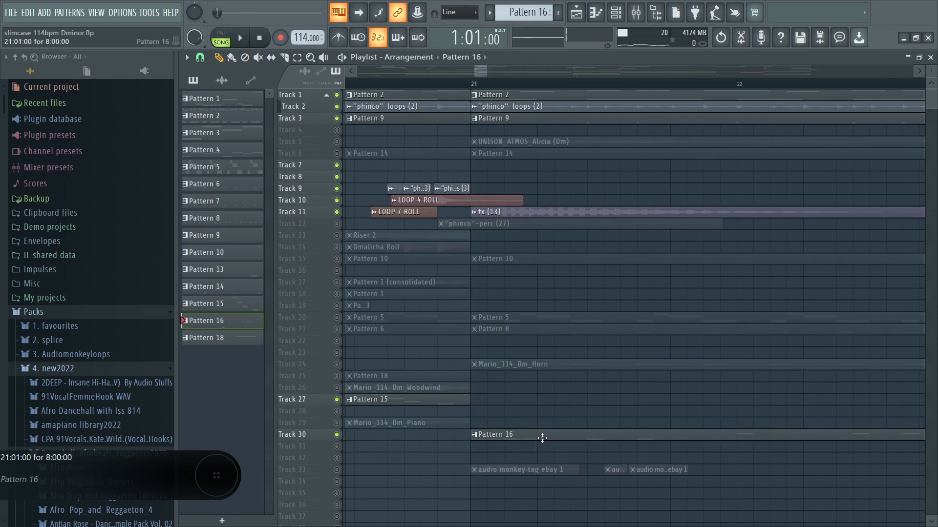
double_click(542, 438)
right_click(385, 118, "ctrl")
key("space")
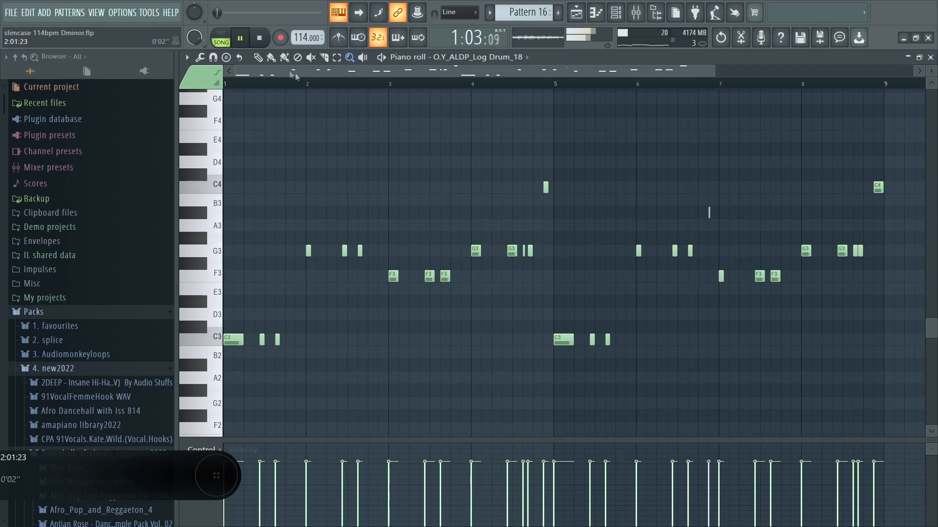
key("space")
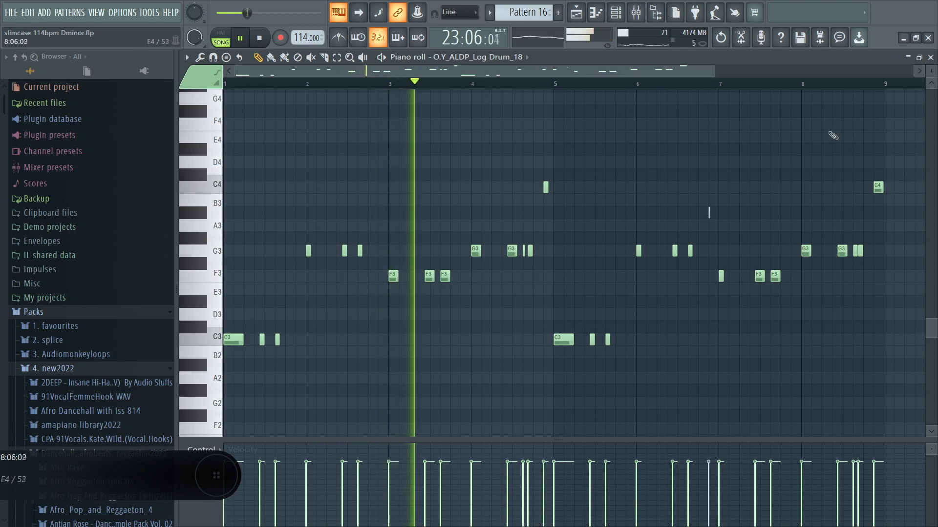
- Close the piano roll and inspect the O.Y_ALDP_Log Drum_18 channel's sample, envelope and miscellaneous settings
left_click(931, 57)
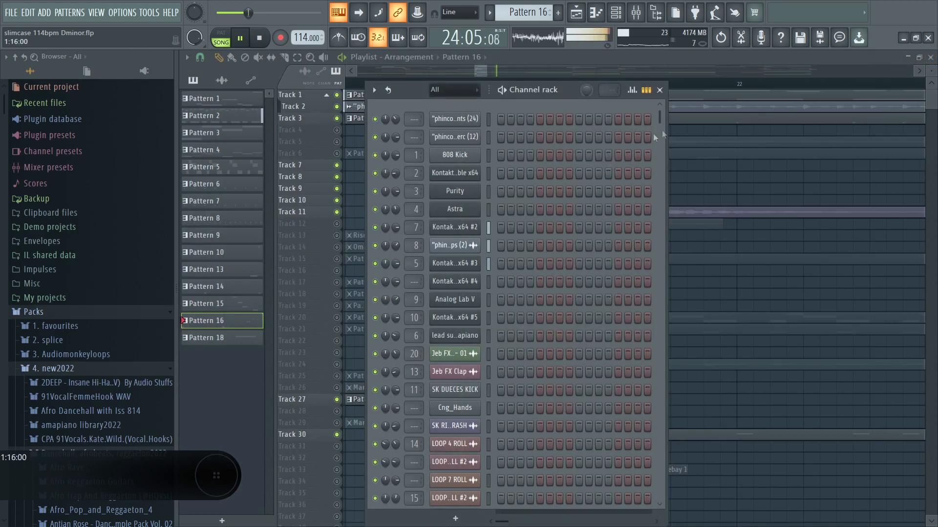
scroll(660, 225, "down", 10)
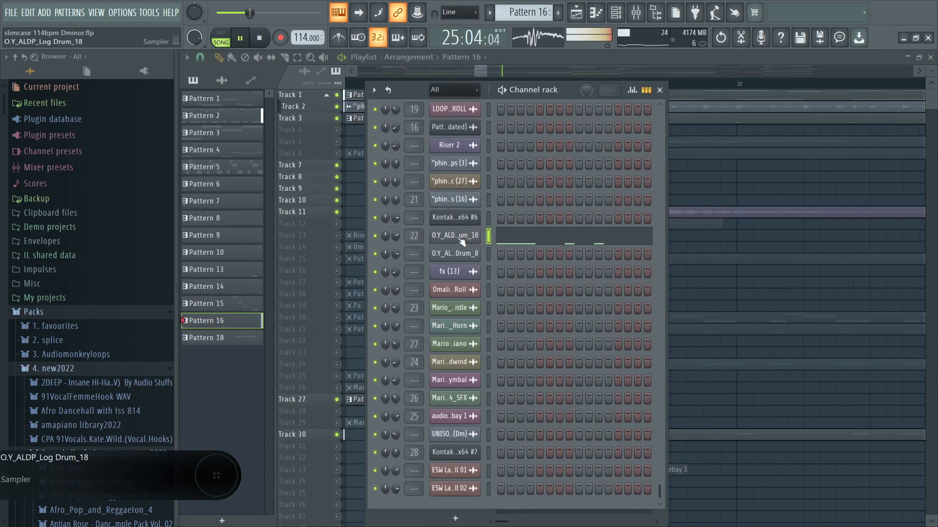
left_click(459, 240)
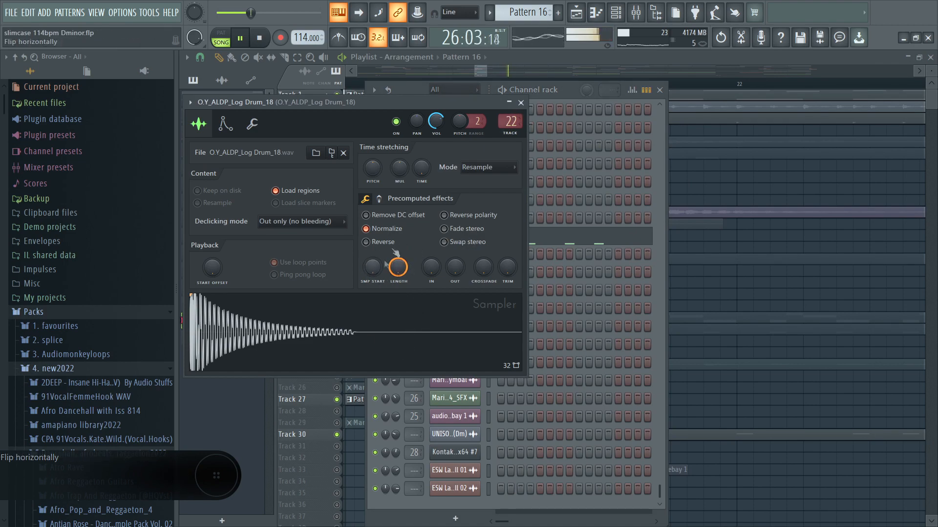
left_click(225, 124)
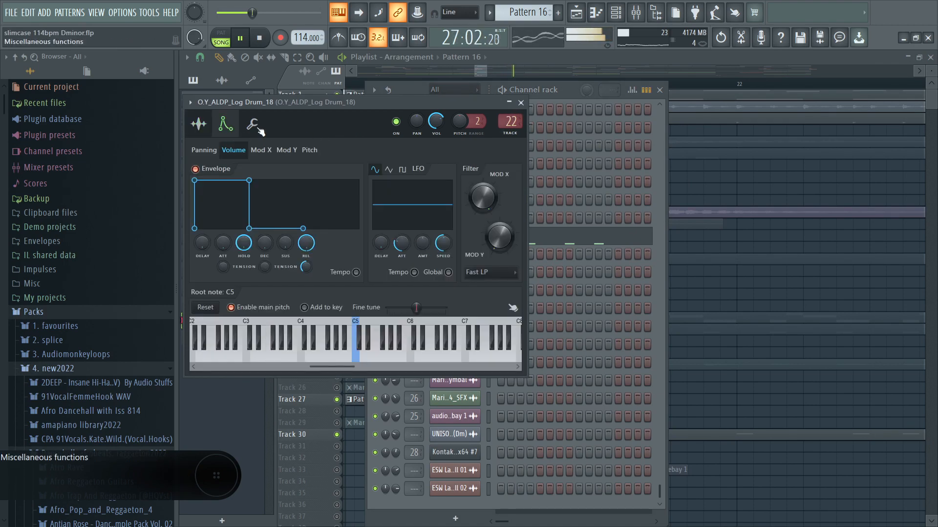
left_click(258, 128)
left_click(206, 125)
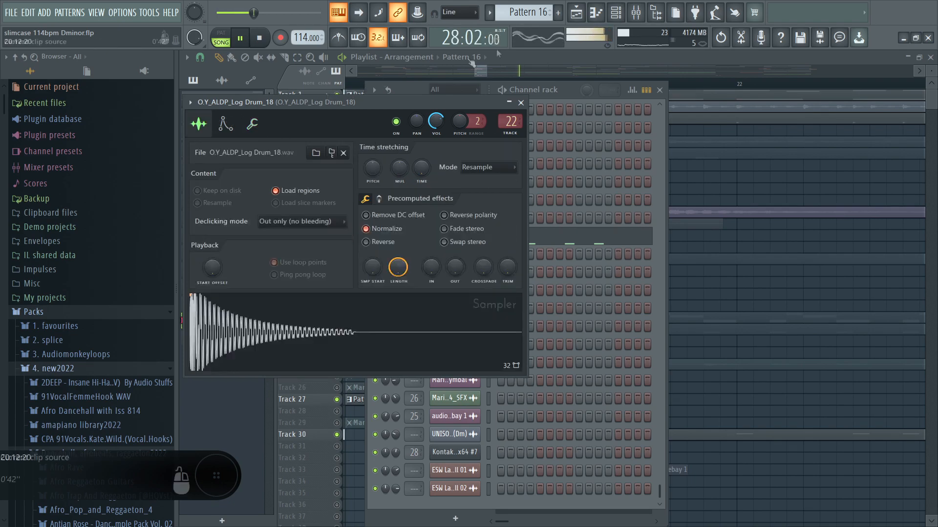
- Inspect the Fruity Compressor and Fruity Reeverb 2 on the log drum's mixer insert 22
left_click(648, 13)
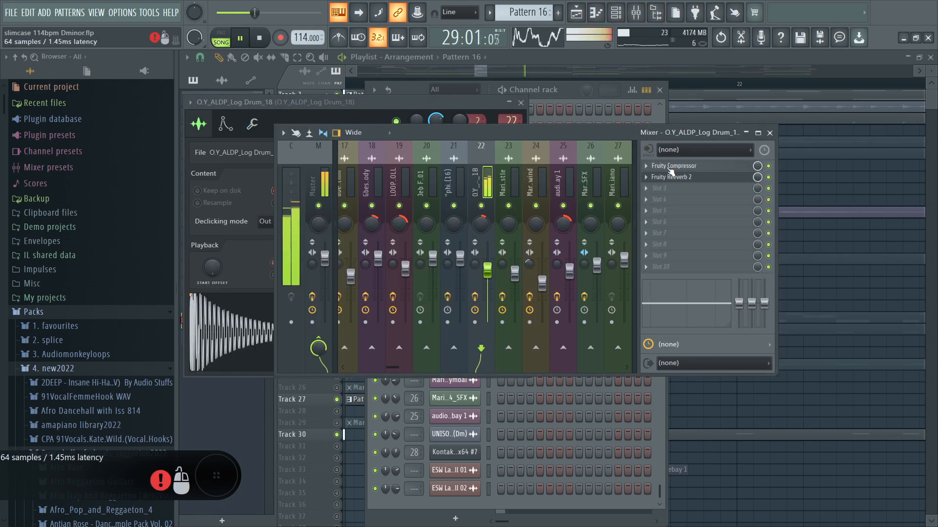
left_click(669, 167)
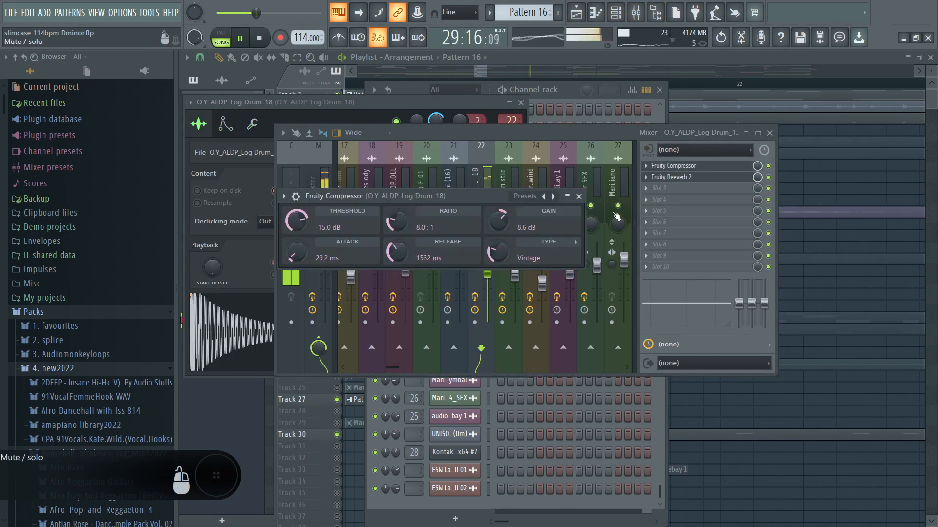
left_click(580, 197)
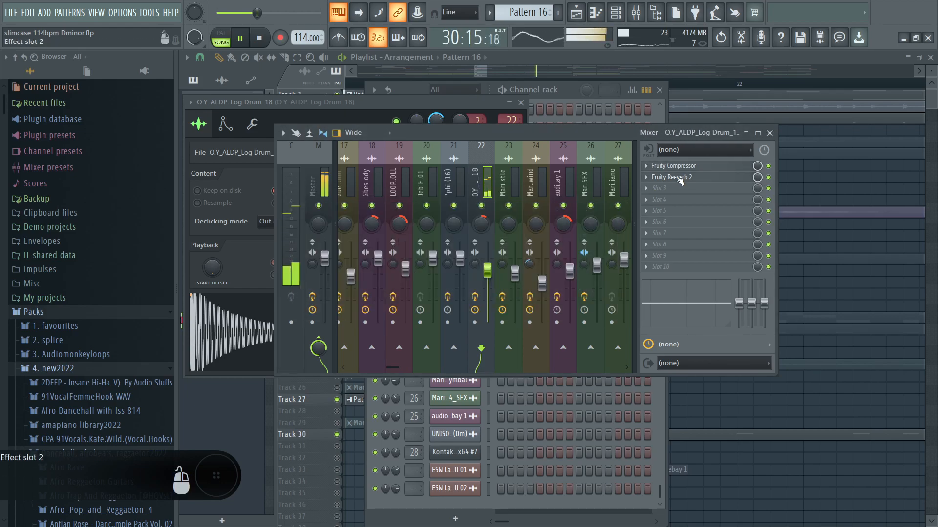
left_click(679, 177)
left_click(608, 211)
- Solo mixer insert 5 (Kontakt Portable x64 #3), view its Fruity parametric EQ 2, unsolo the insert and stop playback
scroll(438, 186, "up", 5)
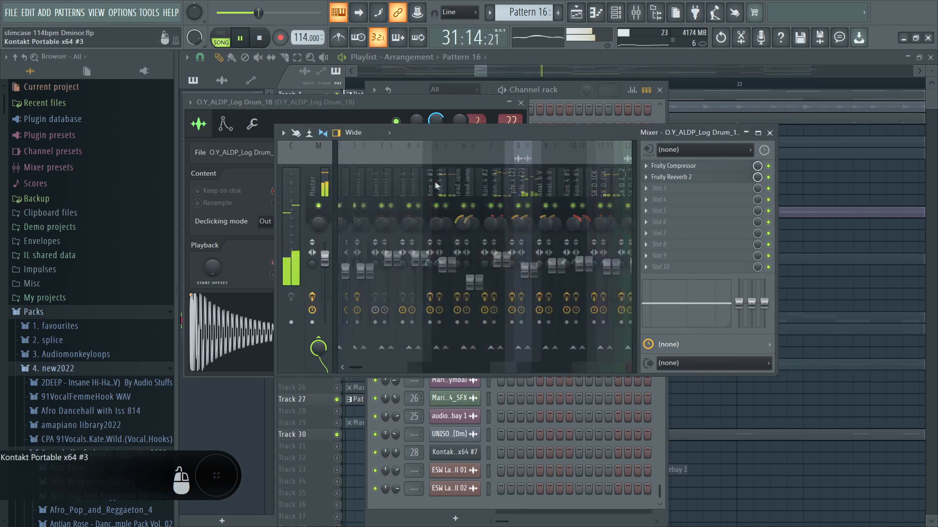
left_click(457, 183)
right_click(462, 206)
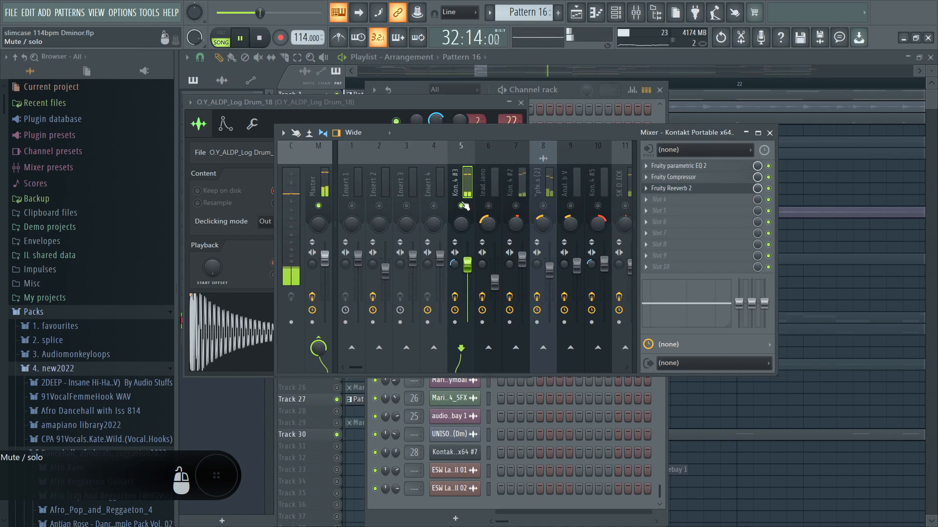
left_click(674, 167)
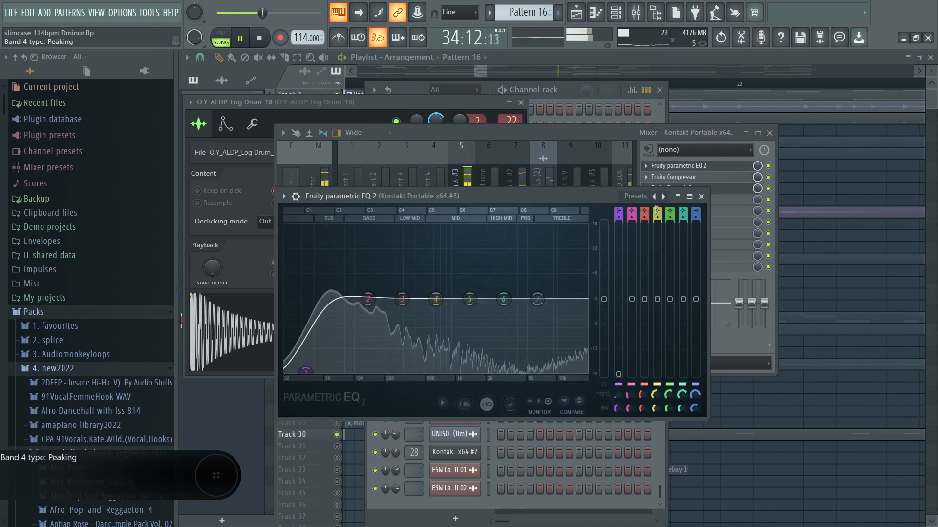
left_click(701, 196)
right_click(466, 213)
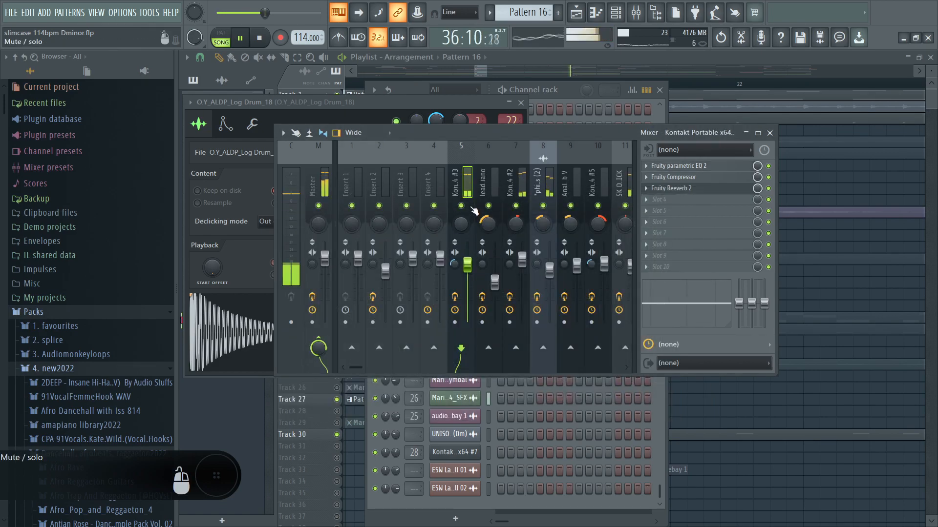
scroll(473, 211, "down", 7)
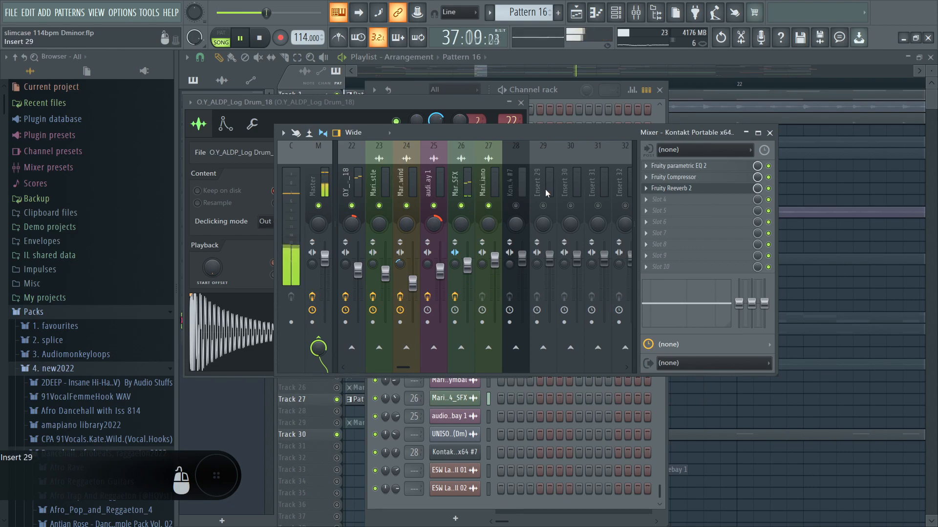
key("space")
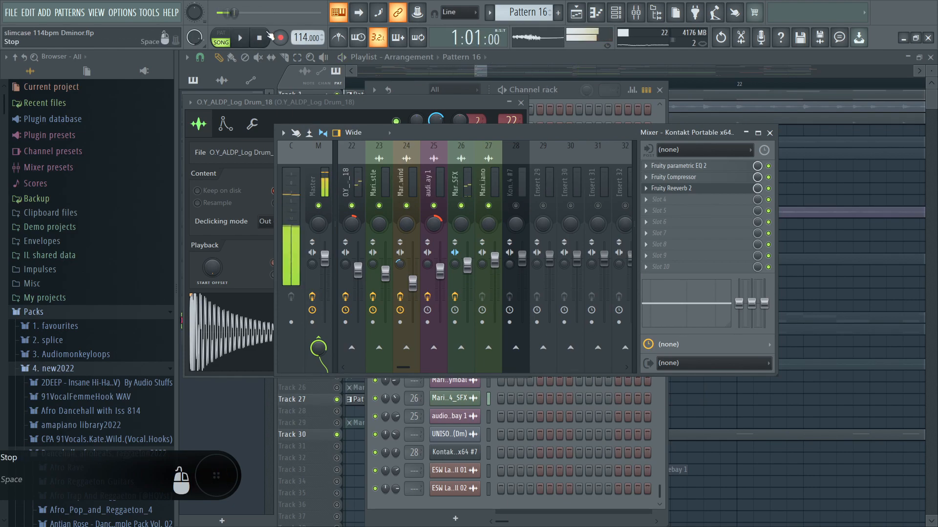
- Return to the playlist, set the playback position to bar 19, solo Track 24's horn clips and unmute all tracks
left_click(311, 58)
right_click(530, 120)
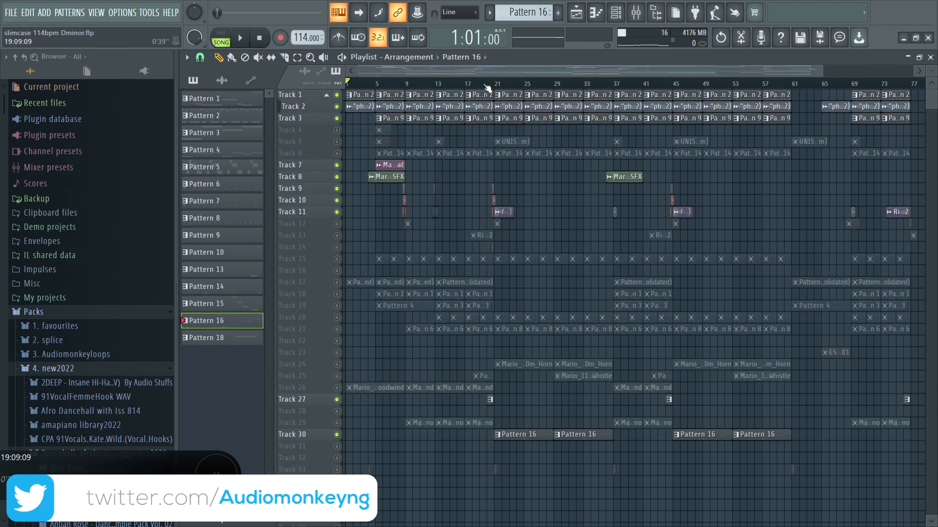
scroll(492, 84, "down", 2)
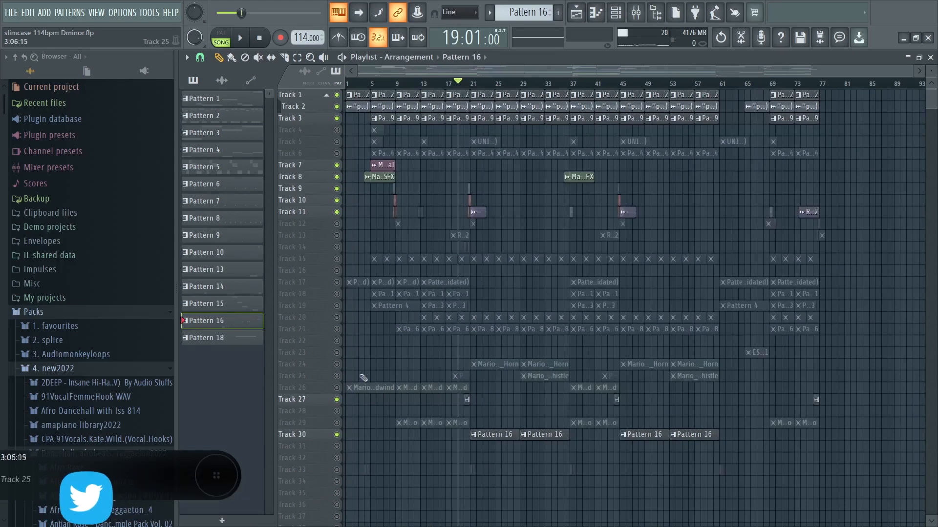
right_click(337, 364)
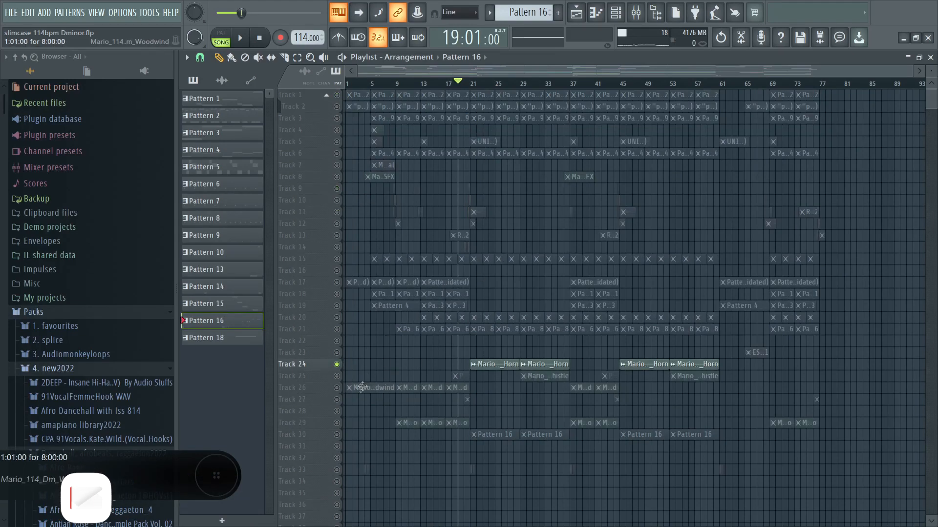
right_click(337, 364)
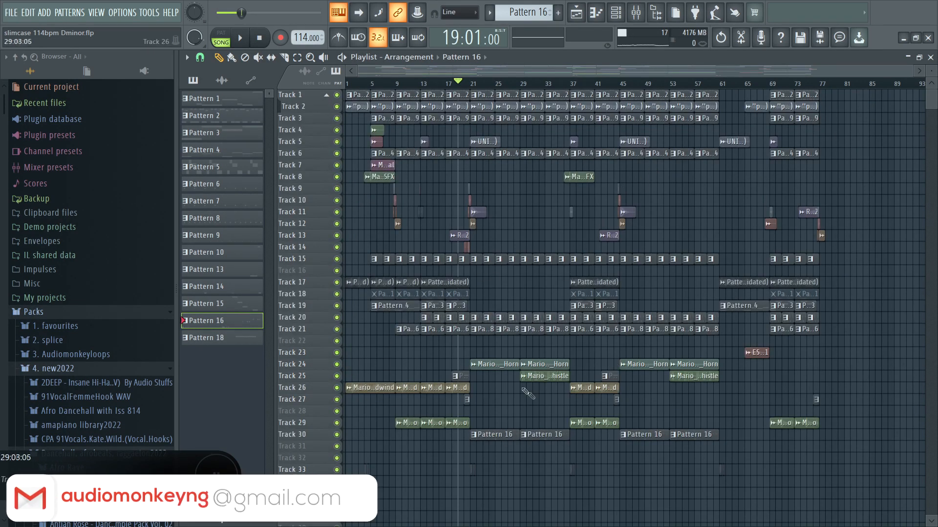
- Play the full arrangement from bar 19, solo Track 24's Mario_114_Dm_Horn after bar 21, and restore all tracks
key("space")
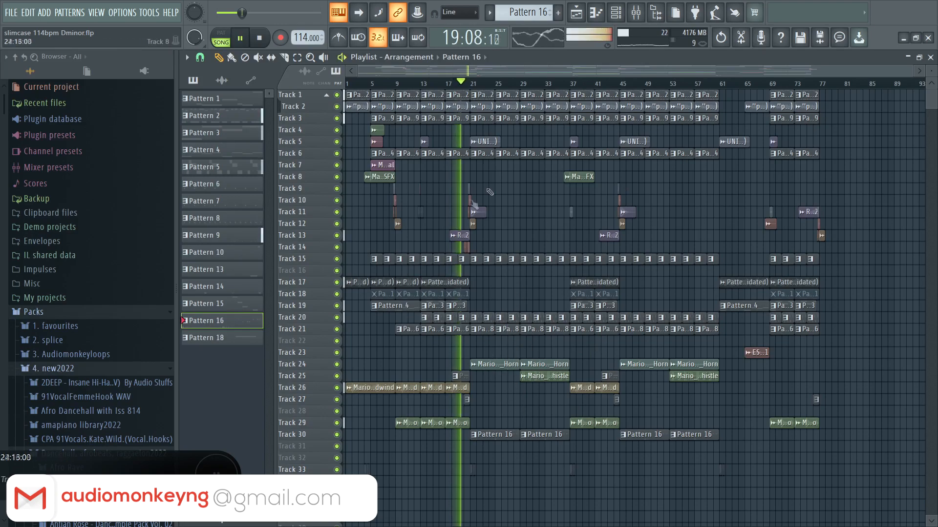
scroll(479, 83, "up", 3)
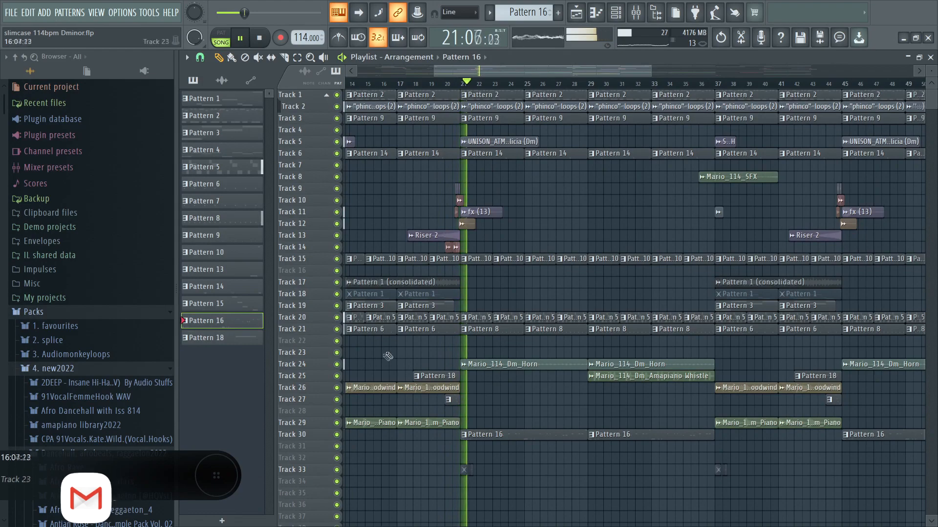
right_click(337, 364)
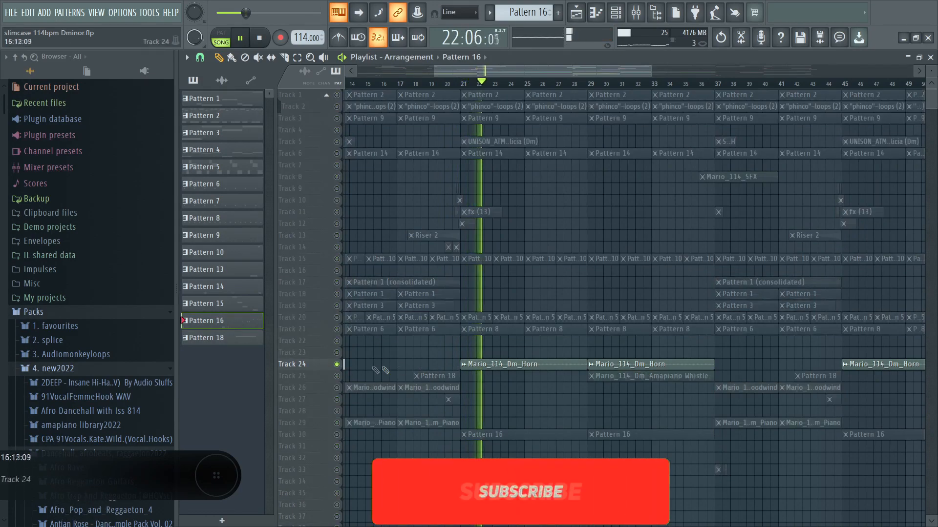
right_click(336, 365)
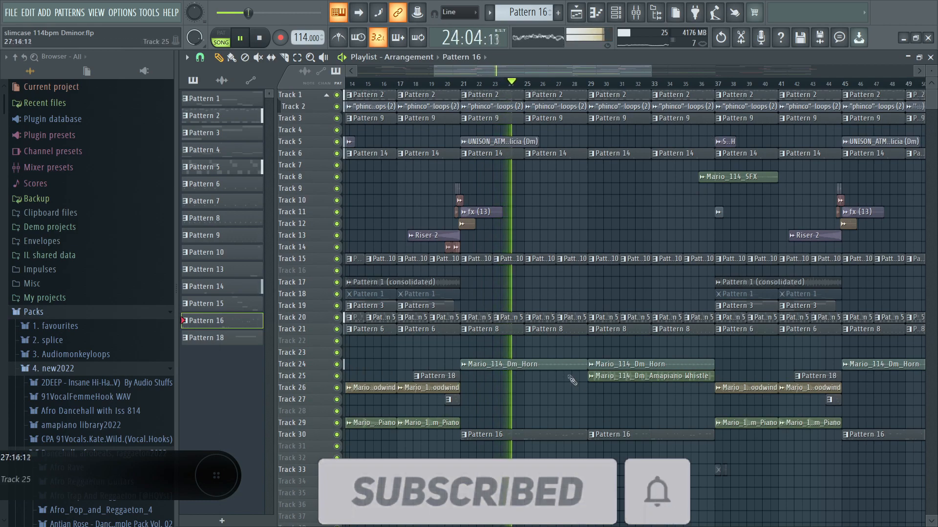
- Inspect the Mario_114_Dm_Horn clip's settings, followed by the Mario_114_Dm_Amapiano Whistle clip's settings and mixer effects chain
double_click(552, 366)
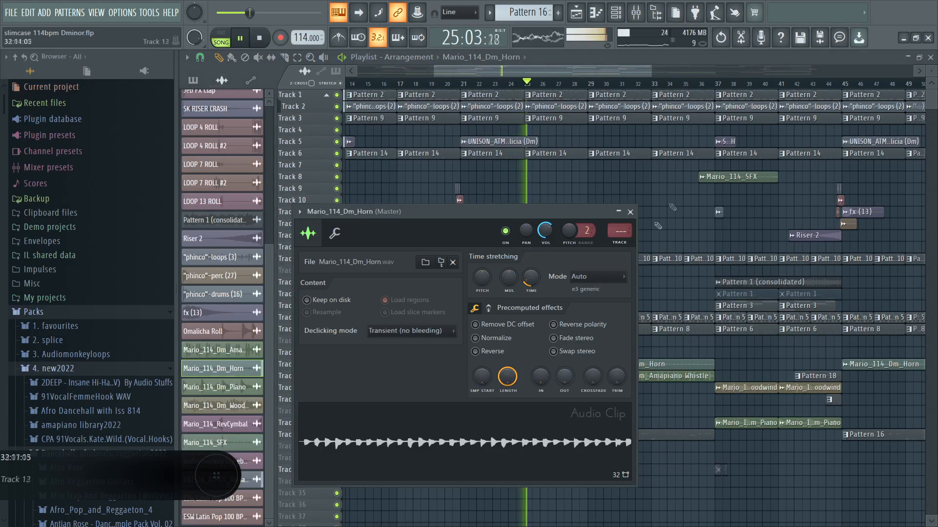
left_click(630, 212)
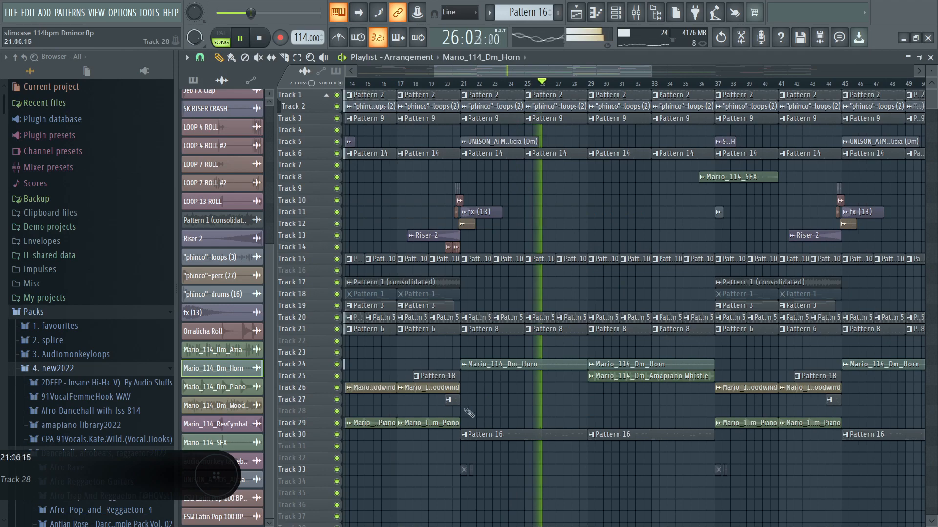
left_click(629, 377)
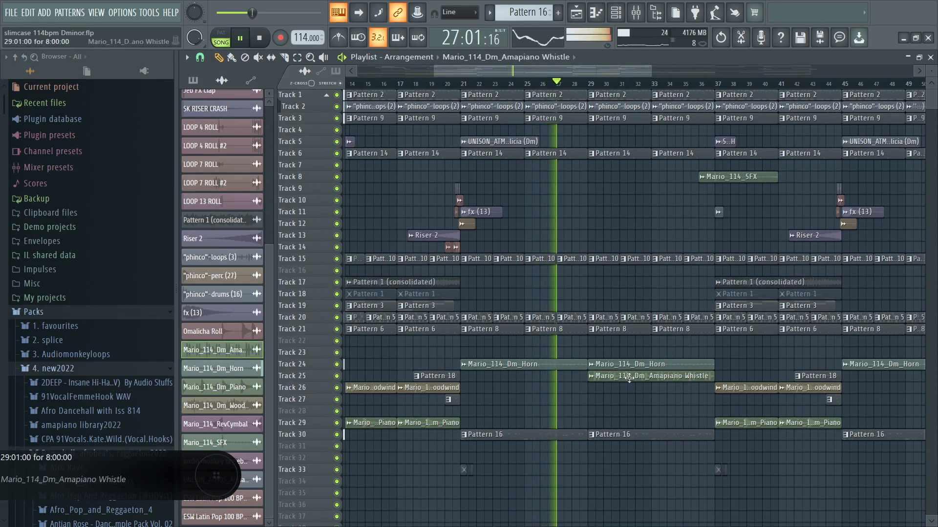
double_click(629, 377)
left_click(644, 14)
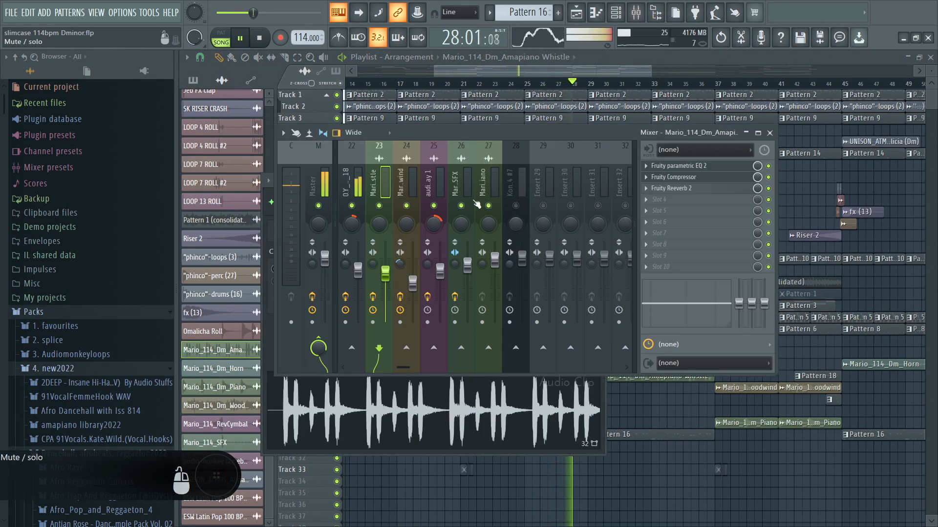
- Inspect the Fruity parametric EQ 2, Fruity Compressor and Fruity Reeverb 2 on the Amapiano Whistle insert and close their windows
left_click(681, 167)
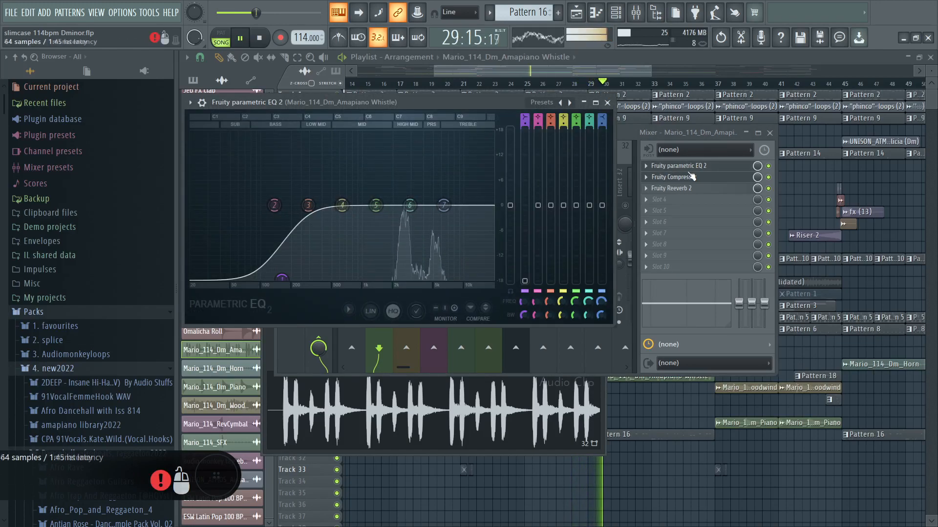
left_click(693, 181)
left_click(689, 178)
left_click(686, 188)
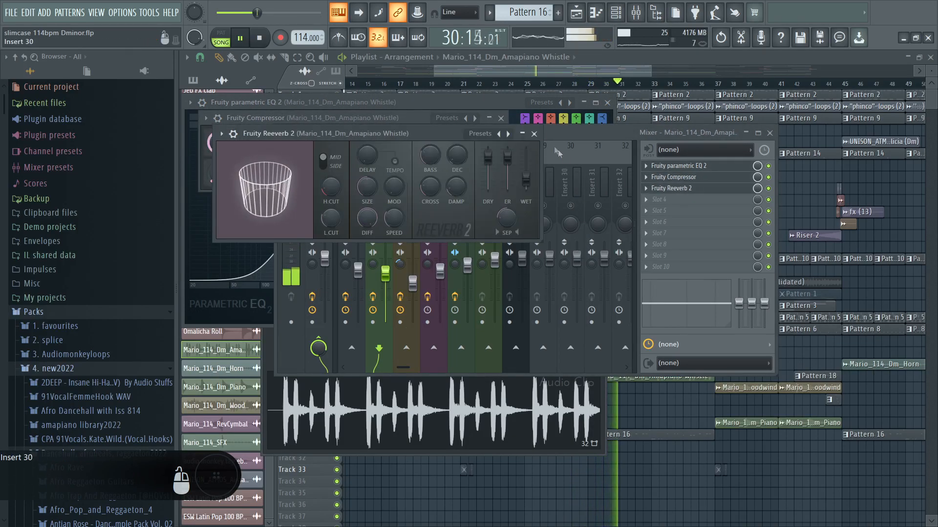
left_click(535, 134)
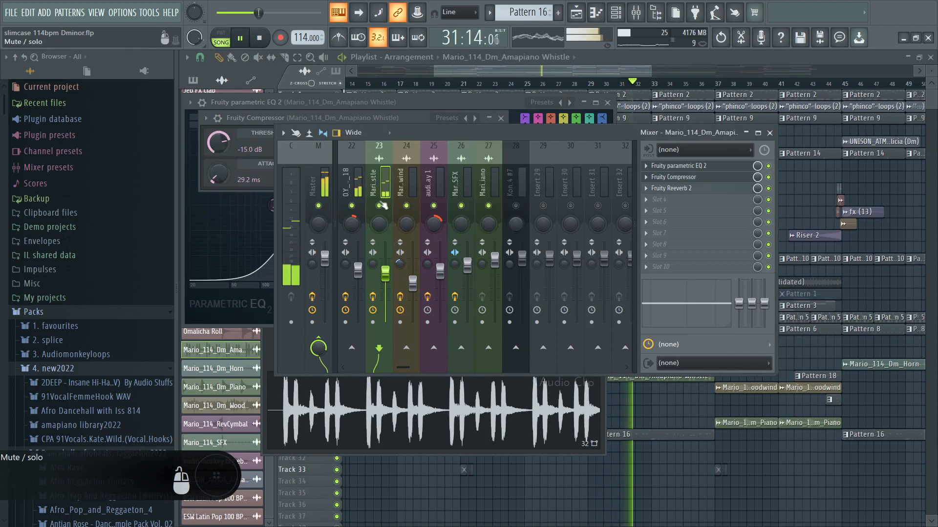
left_click(607, 102)
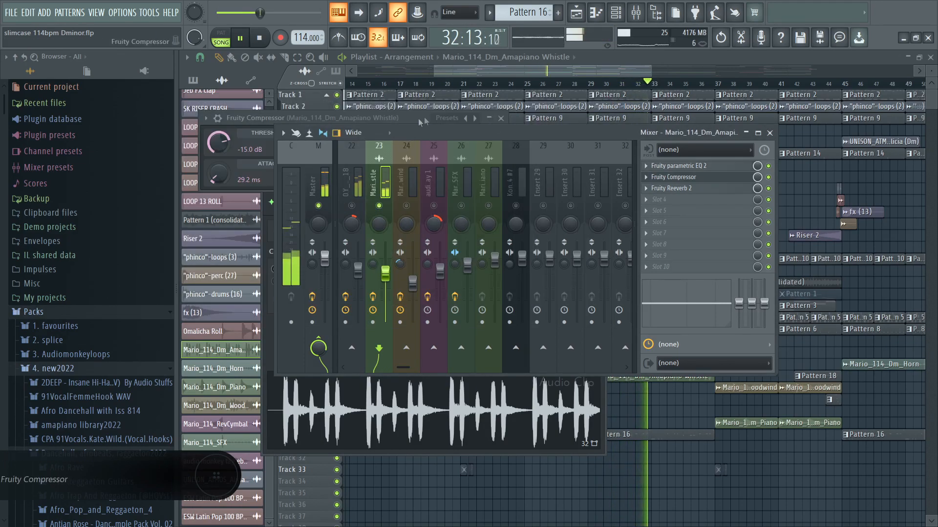
left_click(500, 119)
- Stop playback, unsolo the Amapiano Whistle insert, view its Fruity parametric EQ 2 again and return to the playlist
key("space")
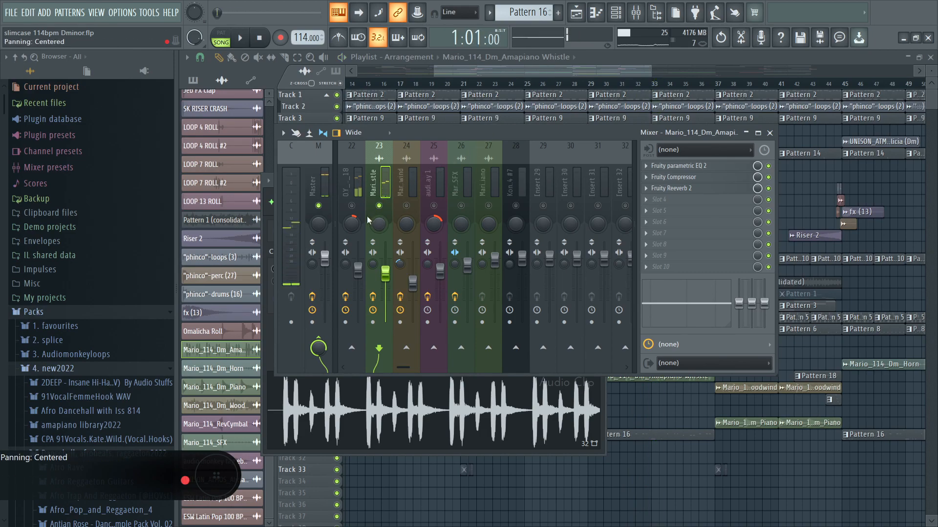
right_click(382, 205)
left_click(674, 167)
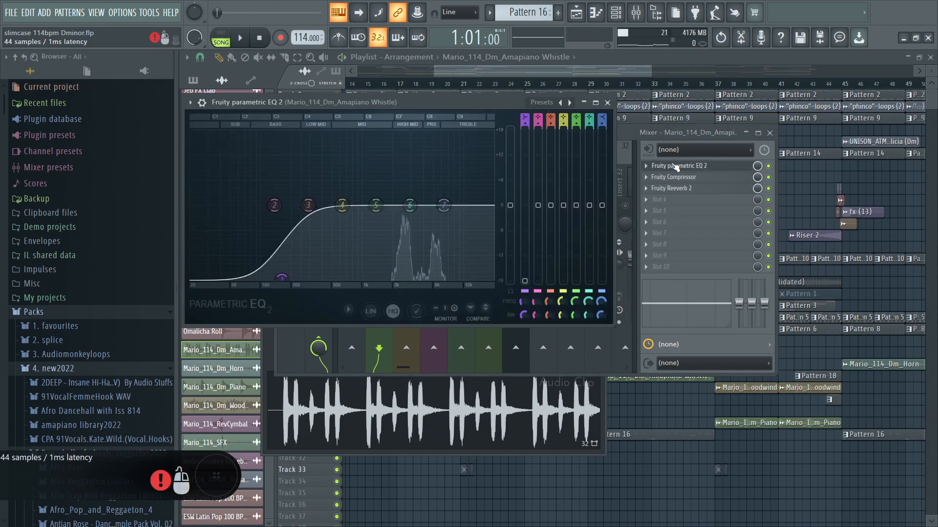
left_click(580, 76)
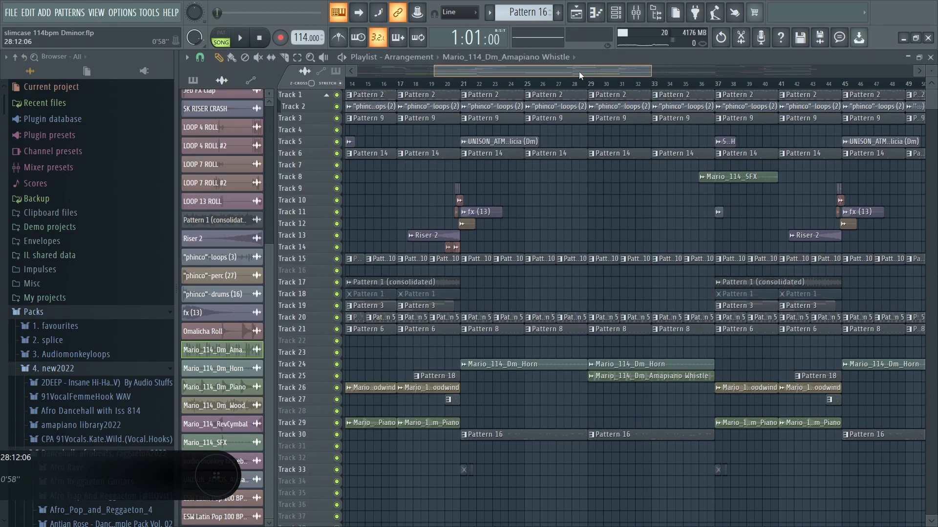
- Open the channel settings of Track 24's Mario_114_Dm_Horn clip, look them over and close them
double_click(557, 363)
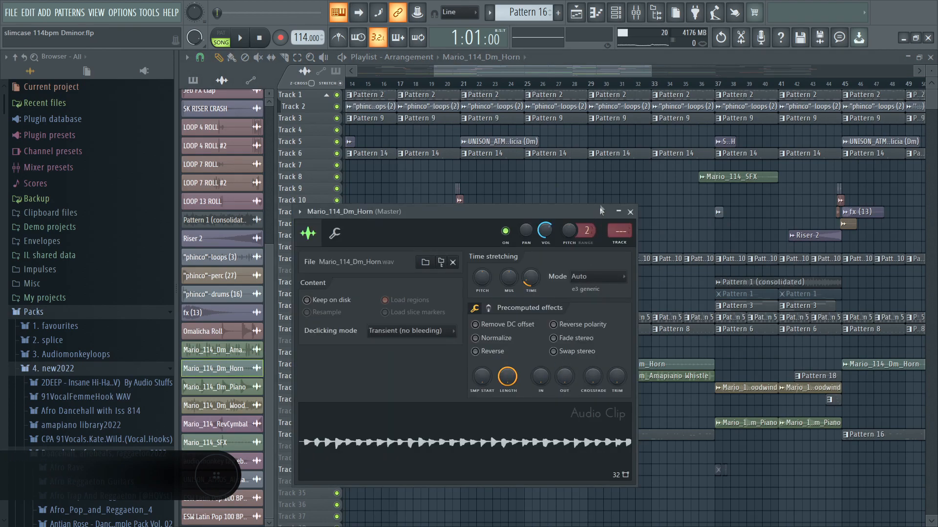
left_click(630, 212)
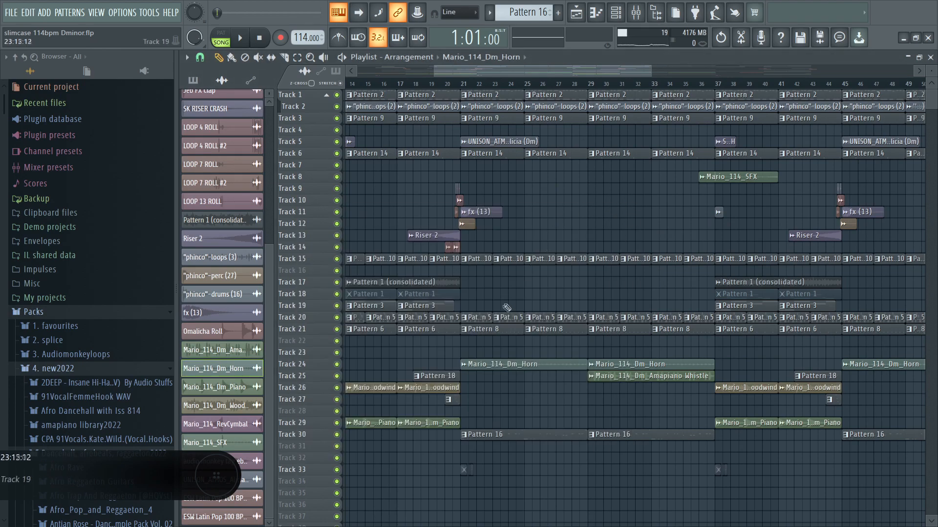
double_click(543, 360)
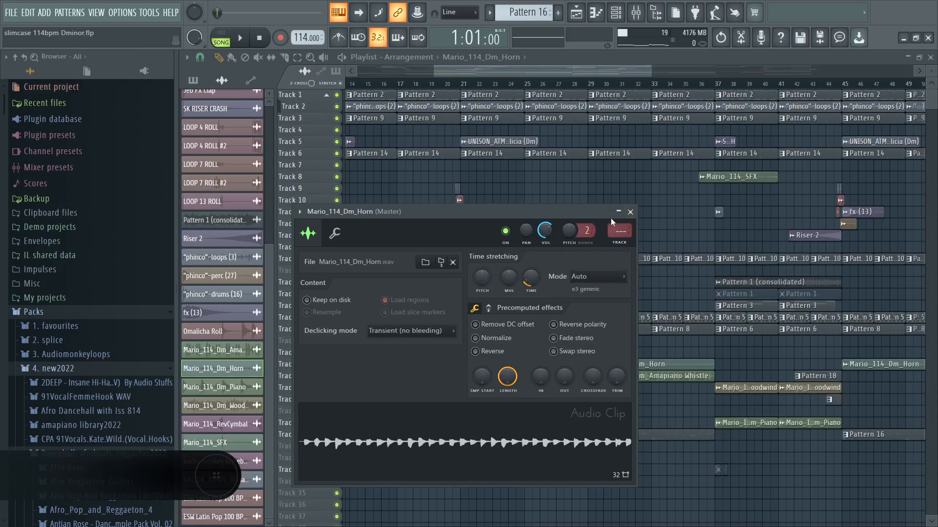
left_click(630, 211)
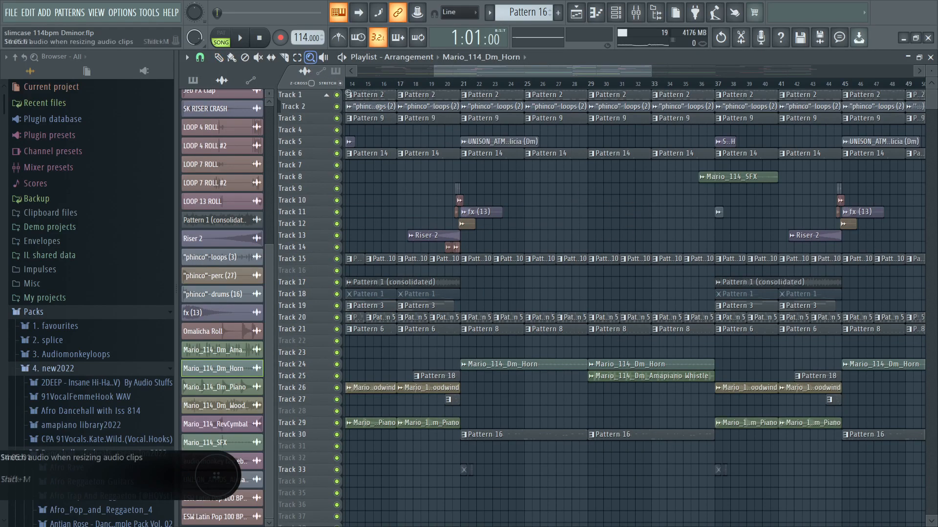
- Play the arrangement from bar 61, solo Track 23's ESW Latin Pop 100 BPM D Min Fill 01 clip and stop playback
right_click(716, 202)
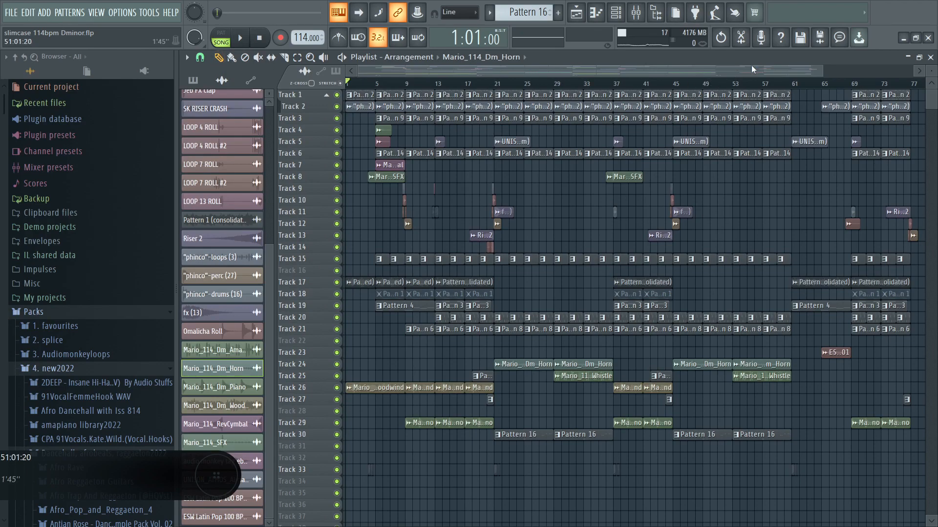
left_click_drag(752, 70, 882, 69)
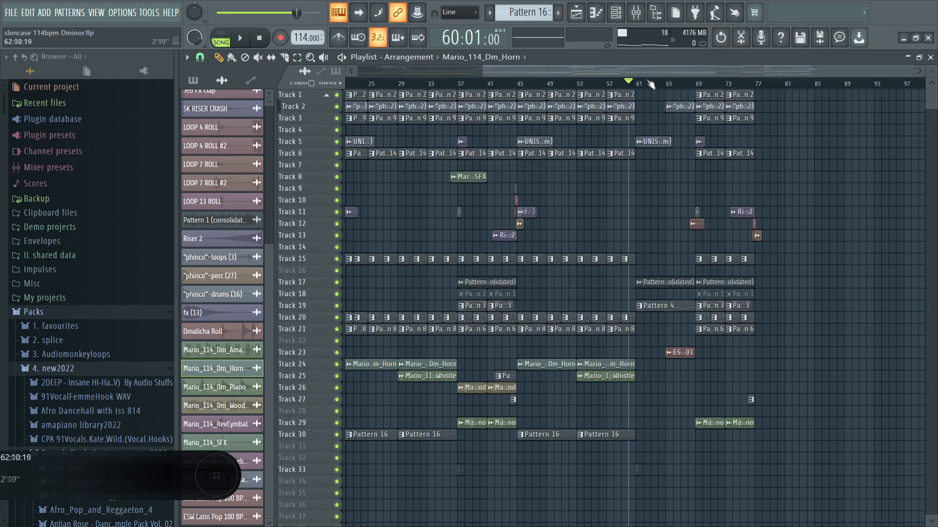
scroll(689, 86, "up", 4)
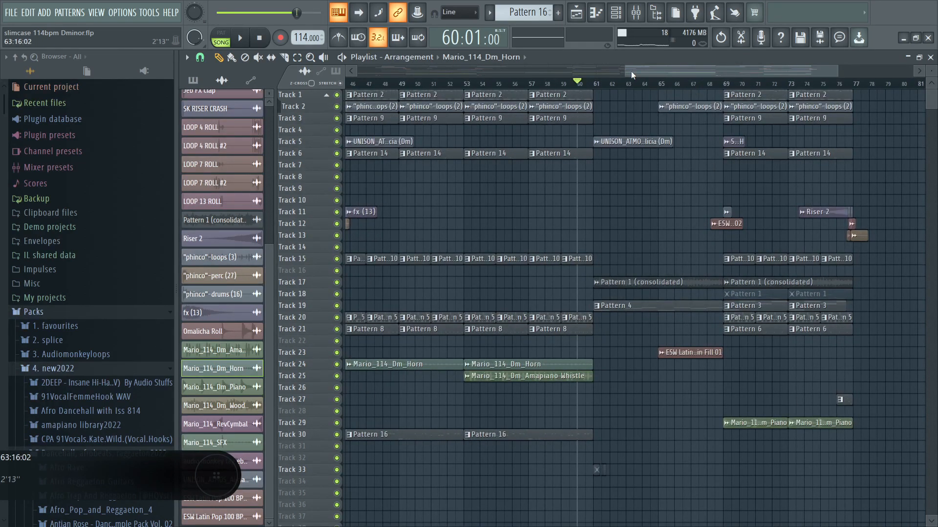
left_click_drag(661, 70, 679, 69)
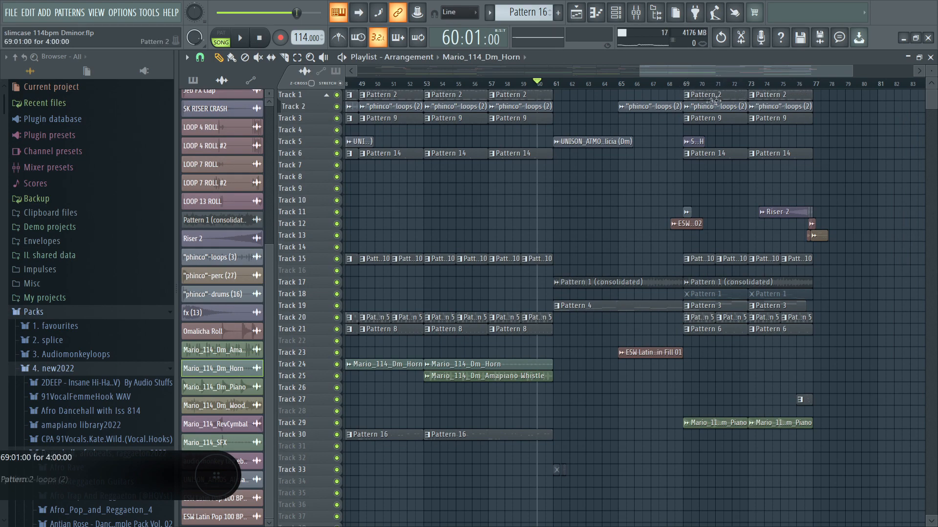
left_click(555, 87)
key("space")
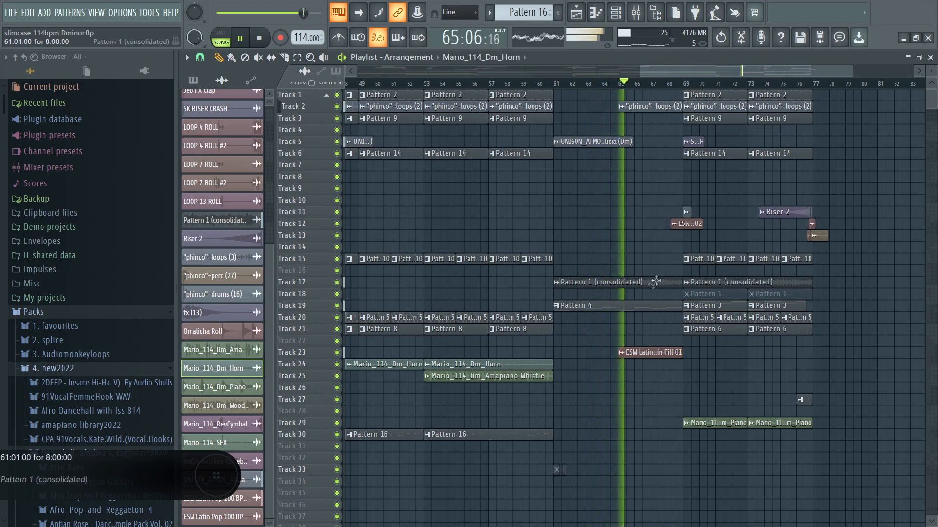
right_click(344, 353)
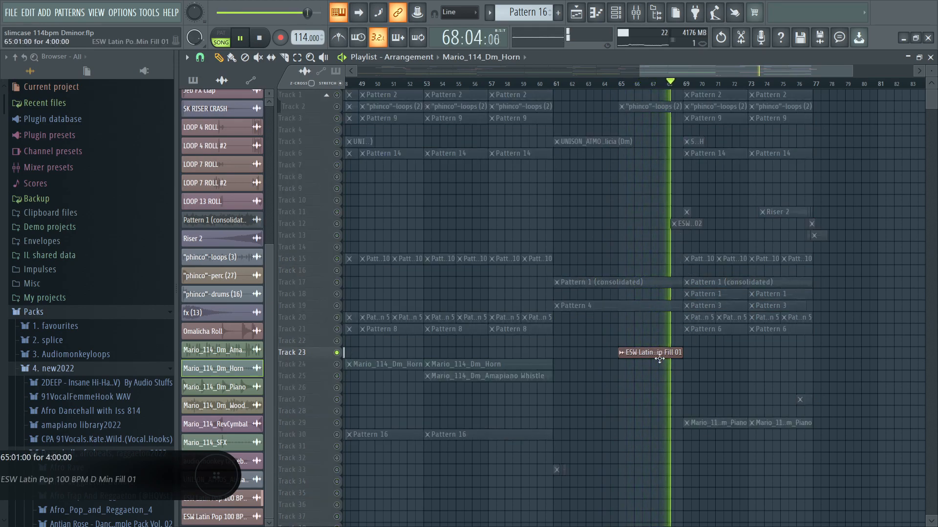
key("space")
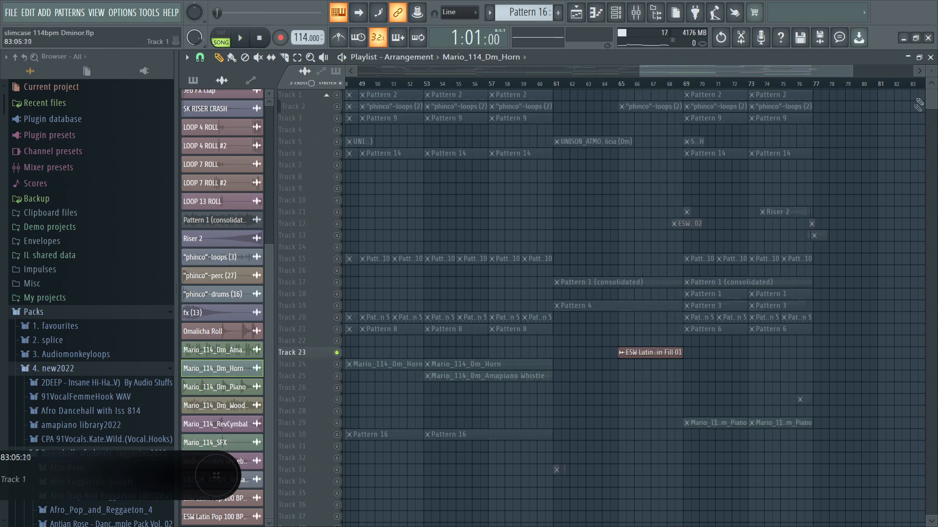
- Unmute Tracks 1, 2, 3, 5, 6 and 19, and inspect the Pattern 1 (consolidated) clip's pitch and time-stretching settings
left_click_drag(337, 153, 337, 95)
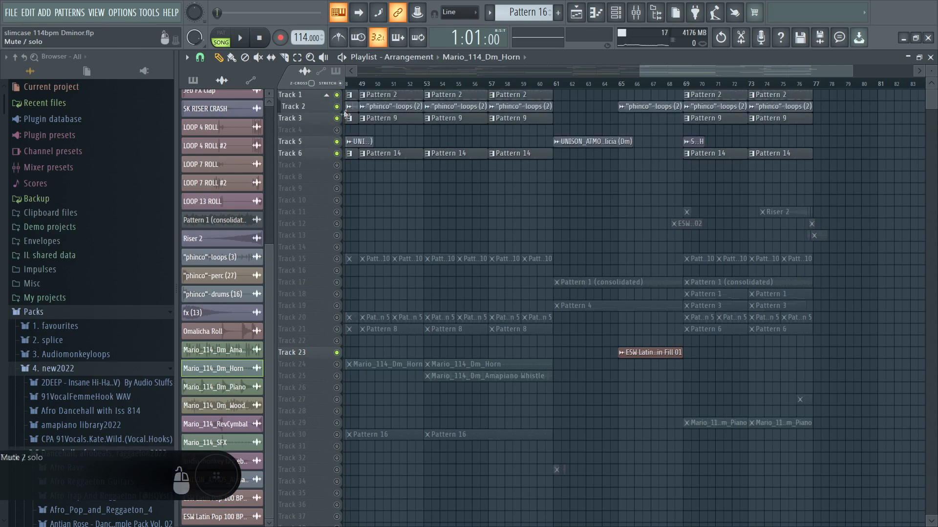
left_click(337, 306)
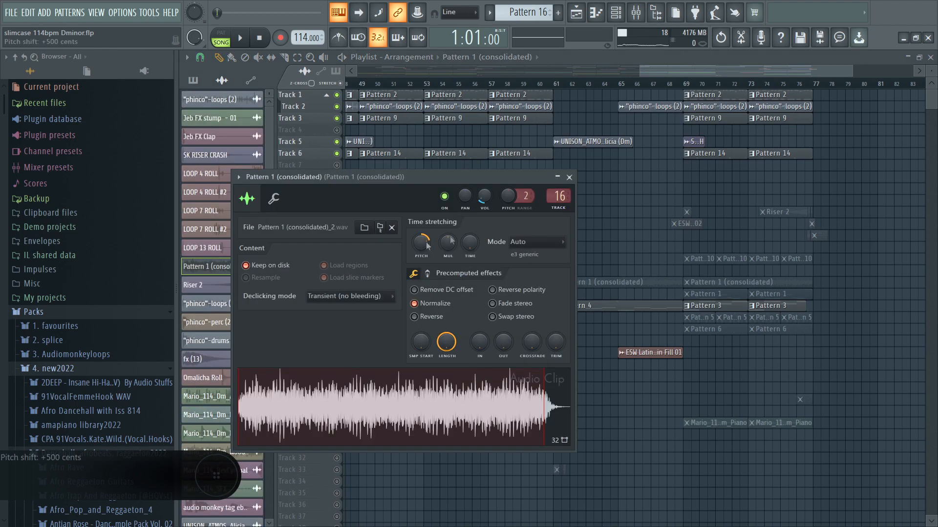
left_click(568, 177)
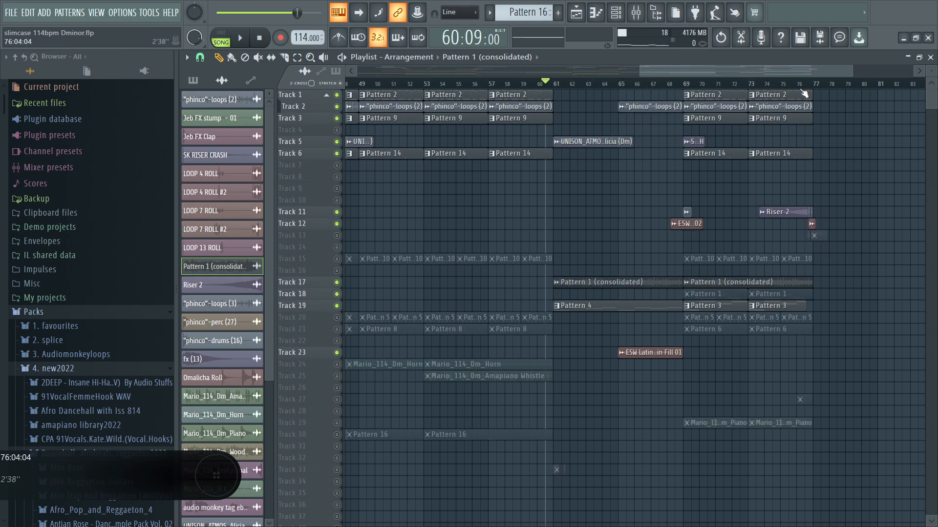
- Play the breakdown from bar 60, restore all tracks during playback, and stop just after bar 77
key("space")
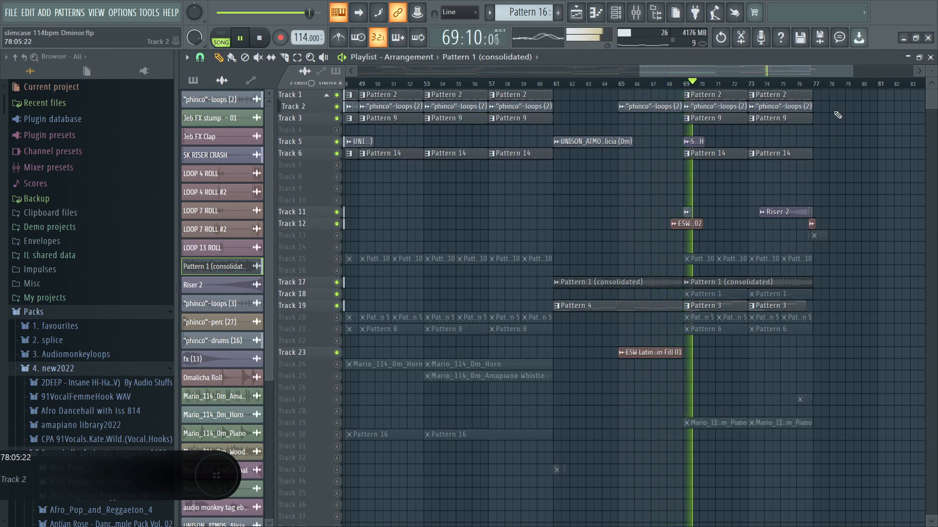
right_click(337, 282)
right_click(337, 283)
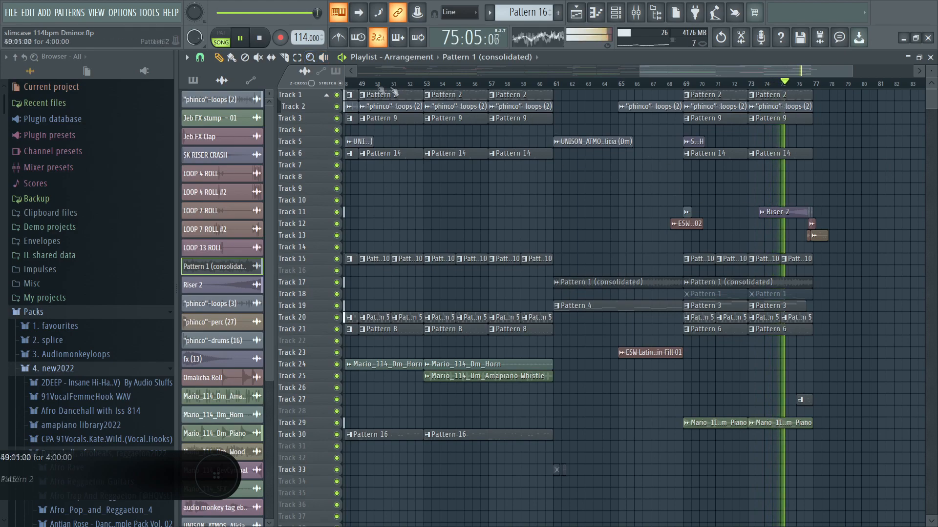
left_click(310, 58)
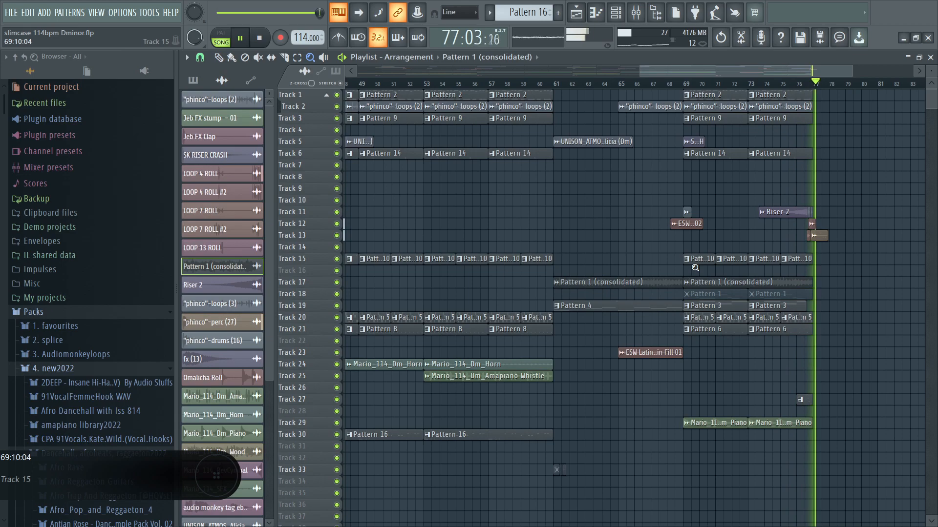
key("space")
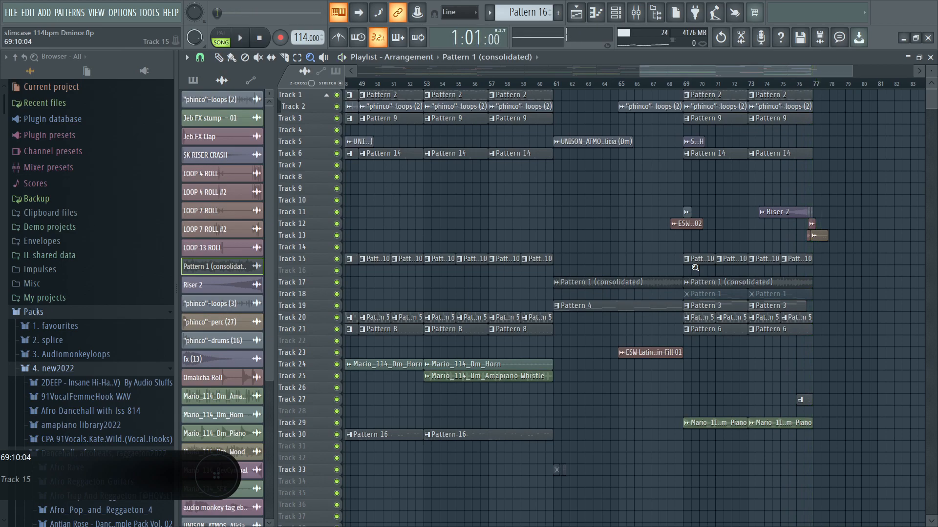
- Fit the whole arrangement into the playlist view and reduce the track height to show more tracks
double_click(311, 58)
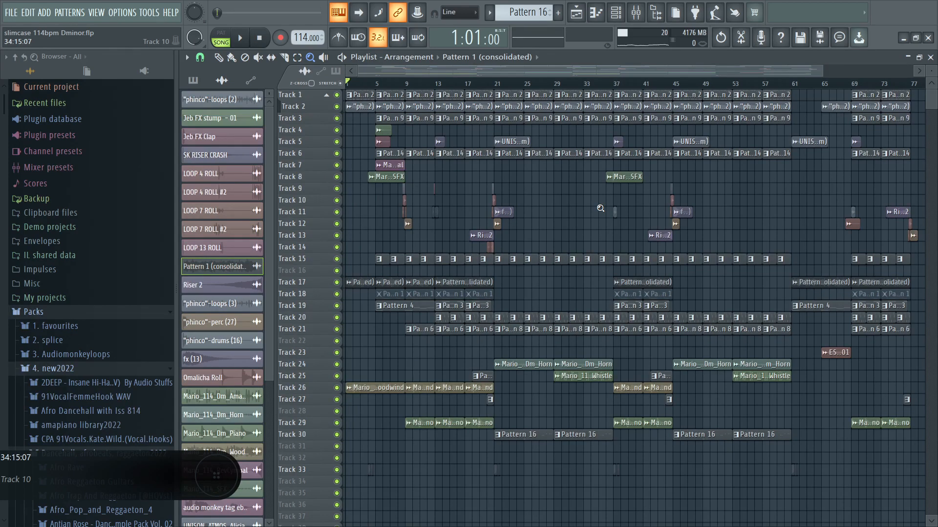
scroll(573, 140, "down", 3)
scroll(573, 137, "up", 3)
left_click_drag(933, 72, 932, 76)
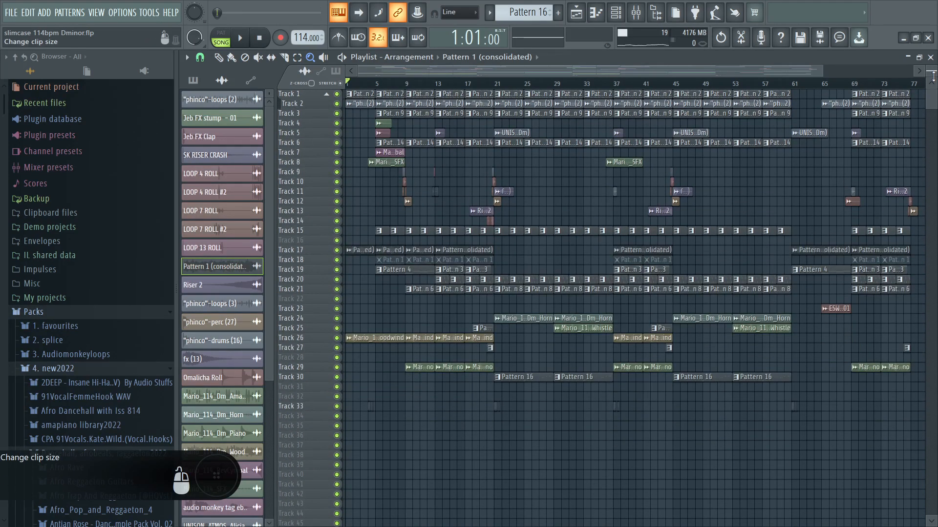